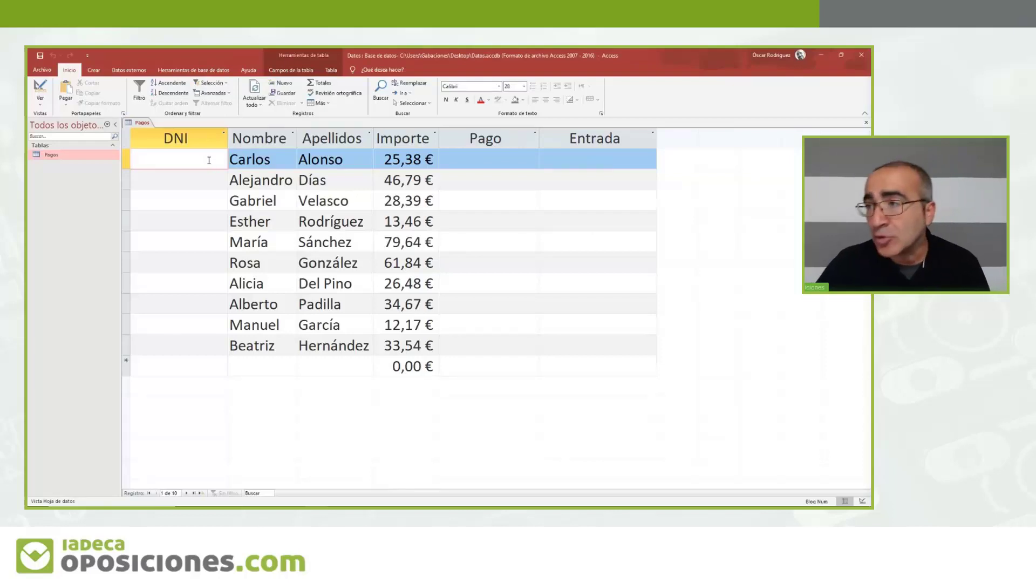
- Switch the Pagos table to Design view and go to the DNI field's Máscara de entrada property
left_click(42, 88)
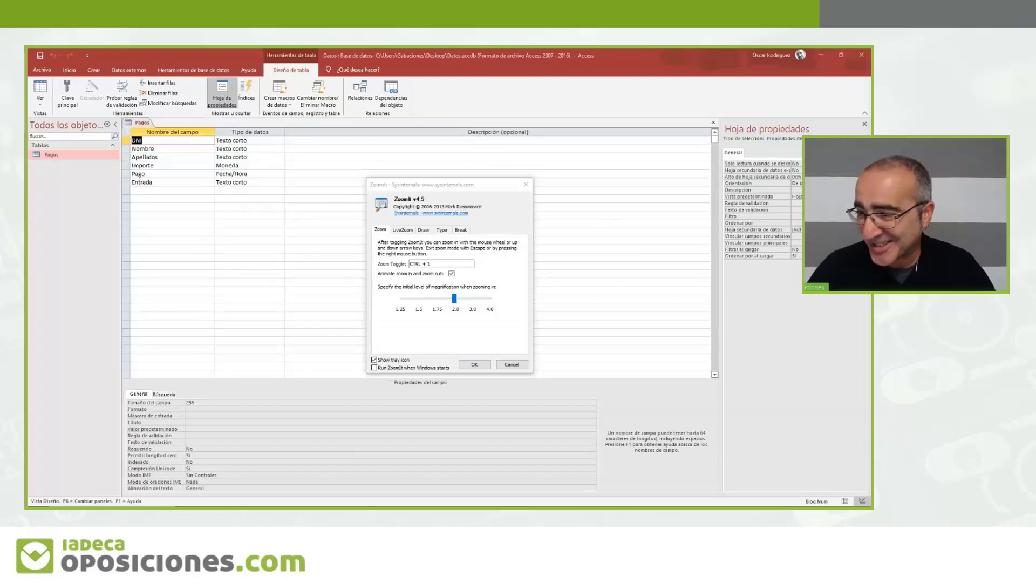
left_click(477, 361)
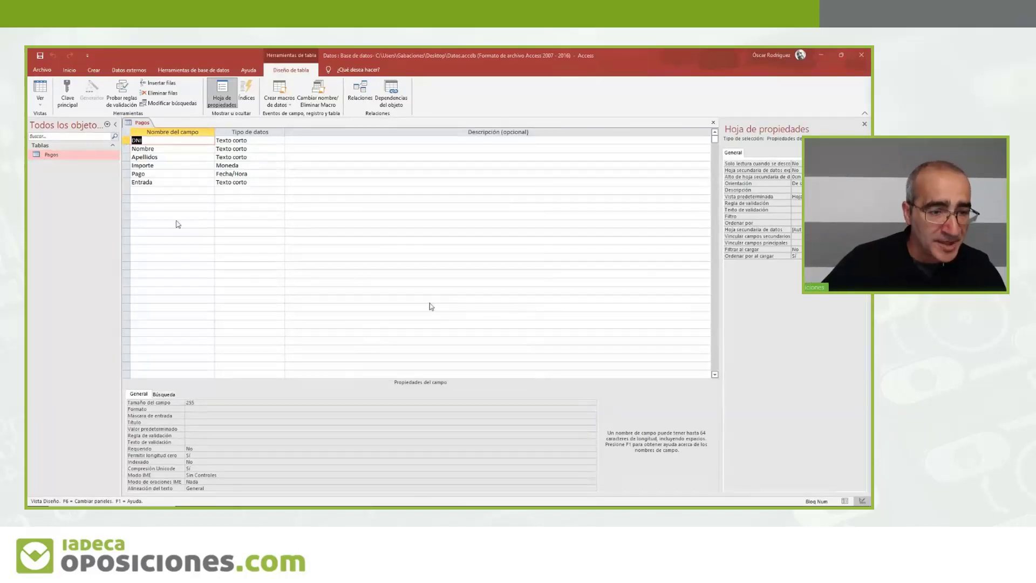
left_click(201, 416)
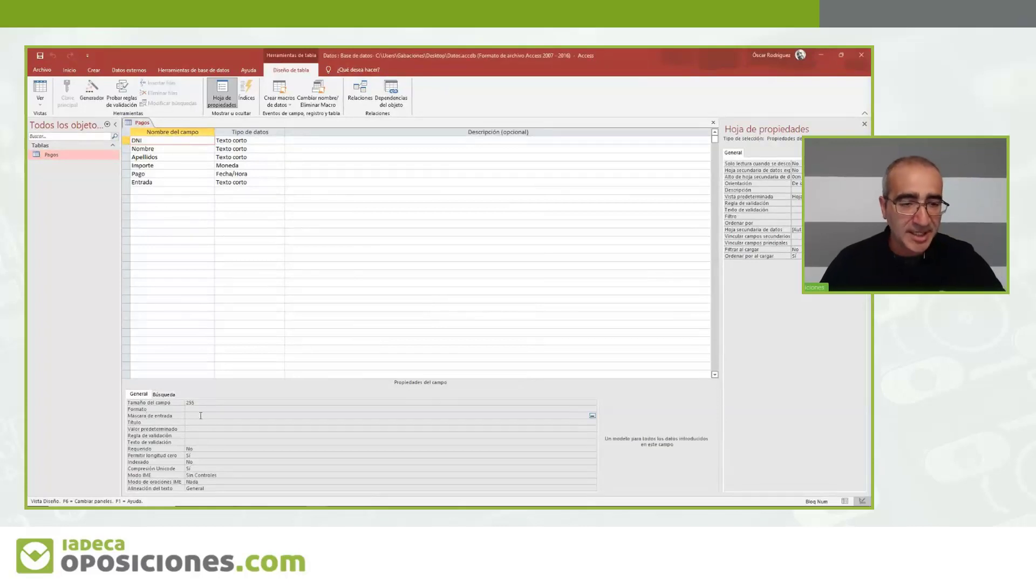
key("ctrl+1")
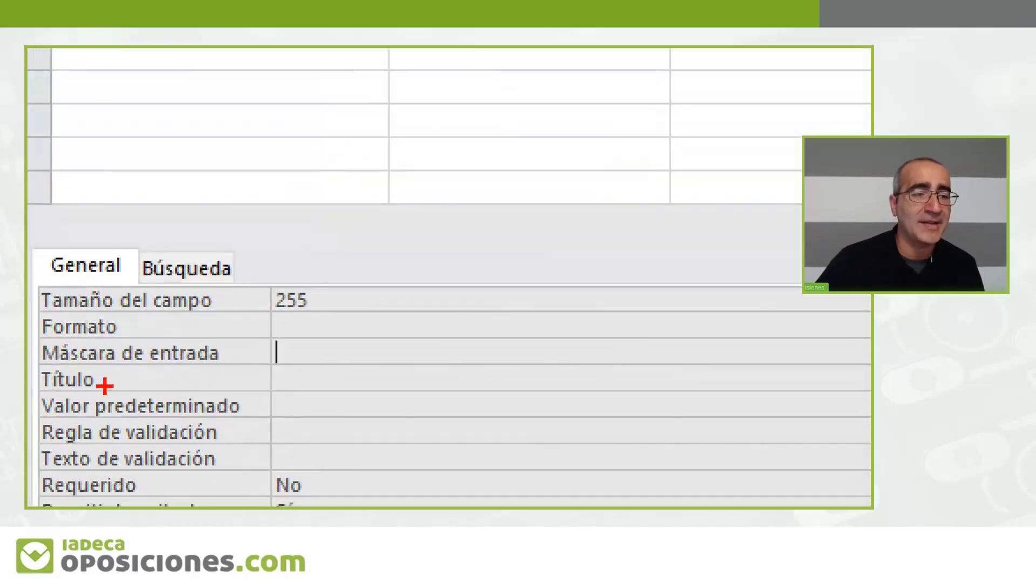
mouse_move(47, 371)
left_mouse_down()
mouse_move(216, 379)
mouse_move(294, 360)
mouse_move(243, 325)
mouse_move(67, 324)
mouse_move(31, 360)
mouse_move(38, 370)
left_mouse_up()
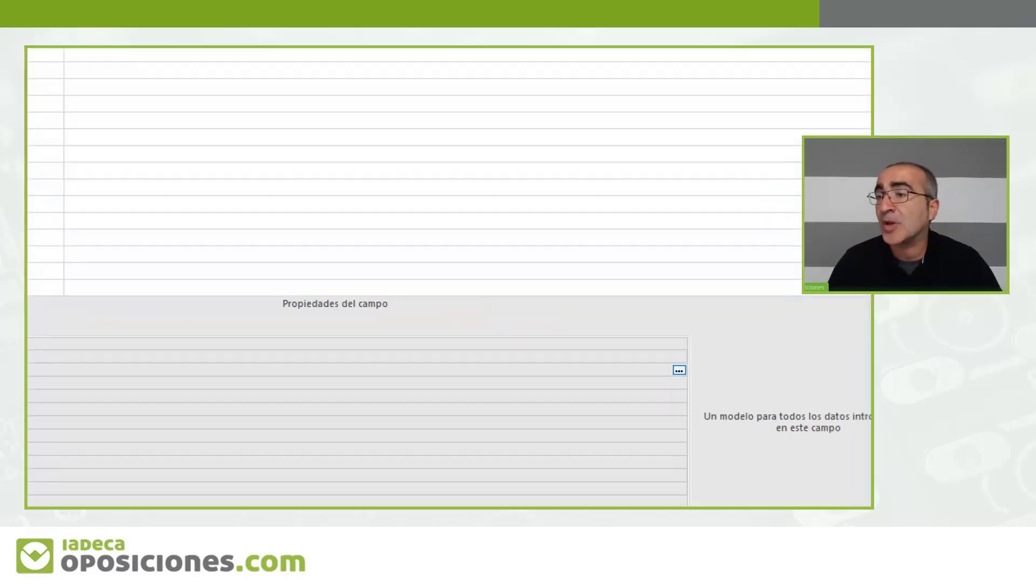
mouse_move(691, 399)
left_mouse_down()
mouse_move(640, 396)
mouse_move(661, 350)
left_mouse_up()
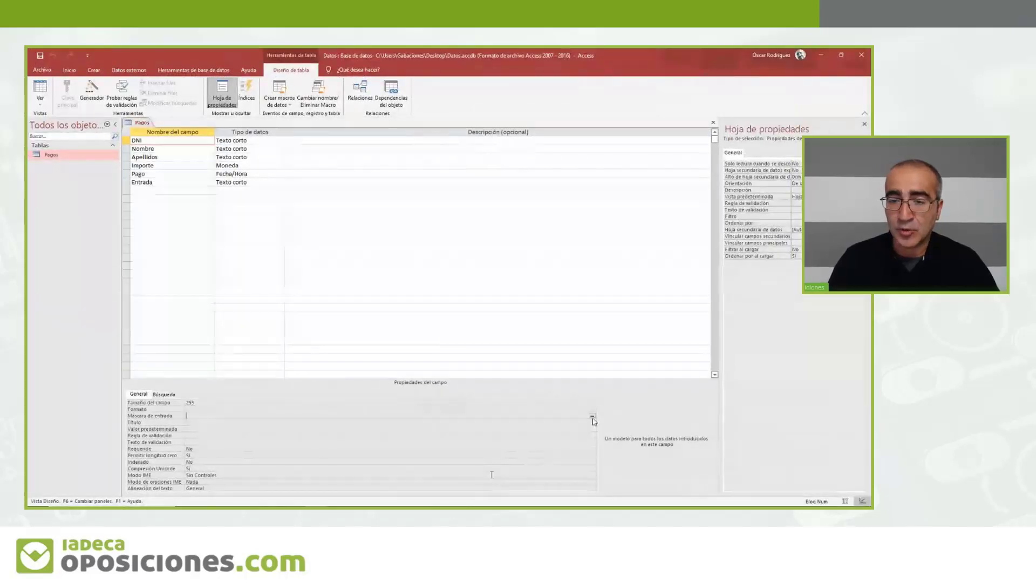
- Examine the predefined masks in the input mask wizard for the DNI field, including the ID, NIF and bank account formats
left_click(592, 417)
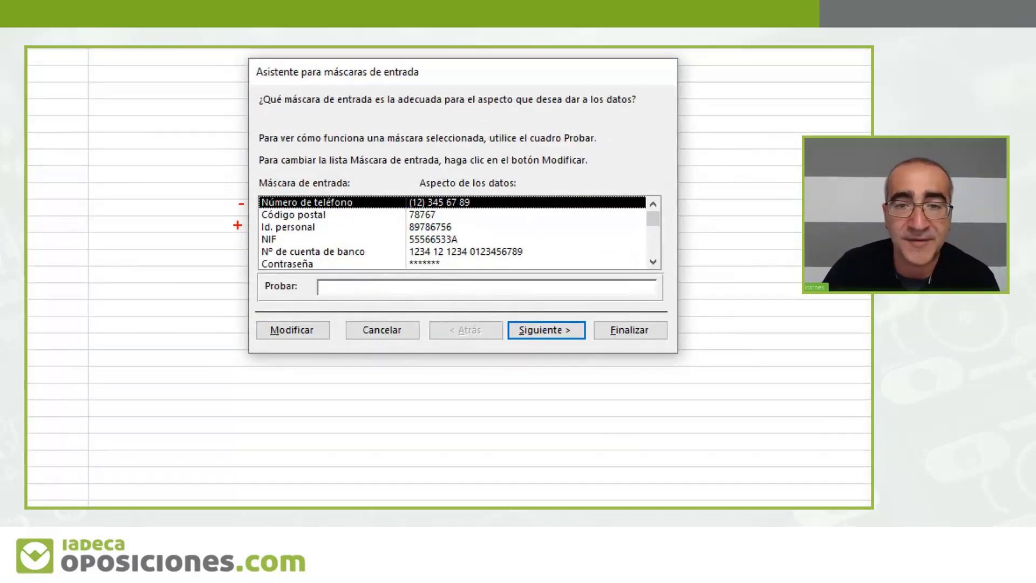
left_click_drag(238, 225, 244, 239)
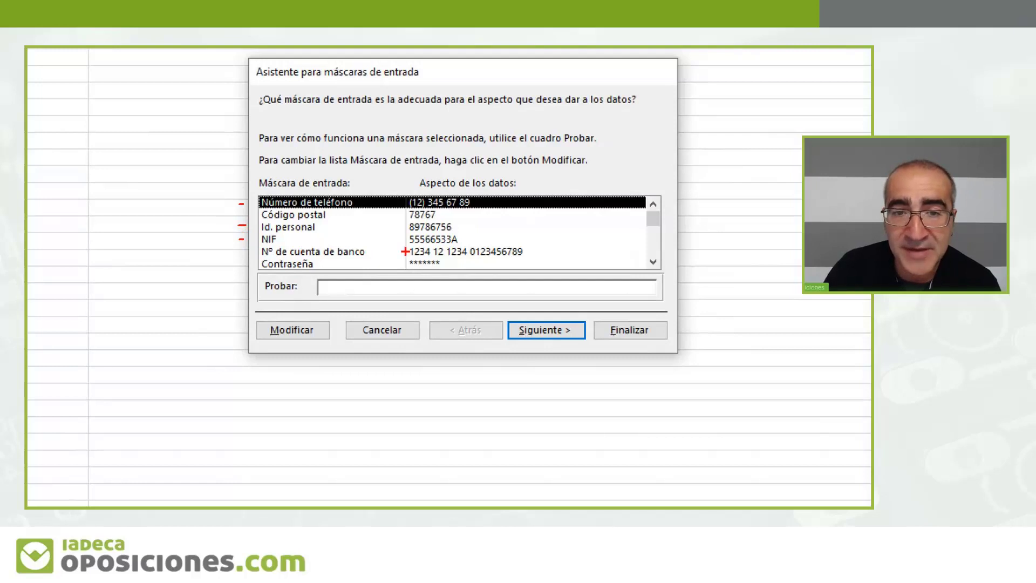
left_click_drag(409, 247, 457, 244)
left_click_drag(365, 252, 529, 260)
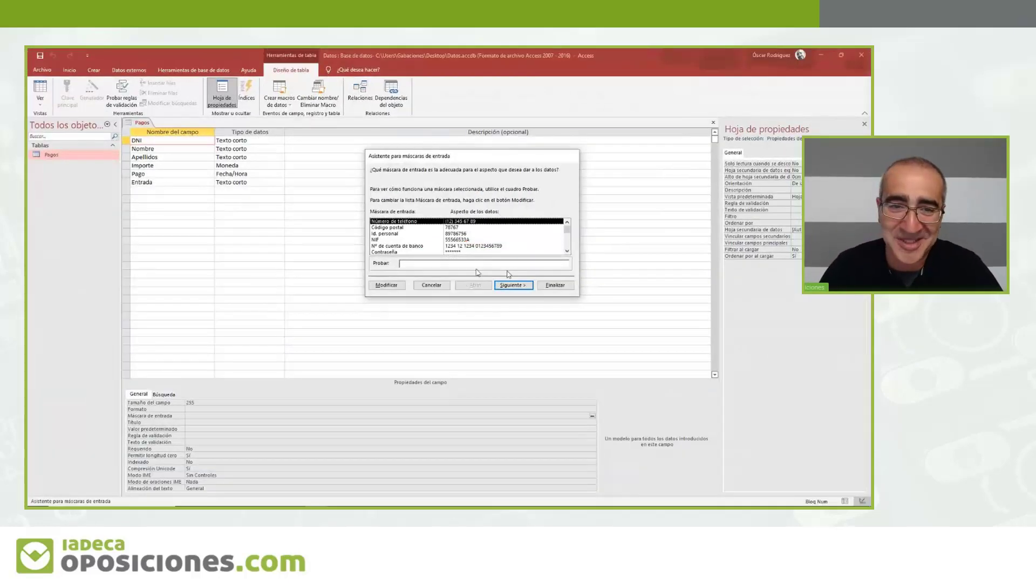
scroll(561, 232, "down", 2)
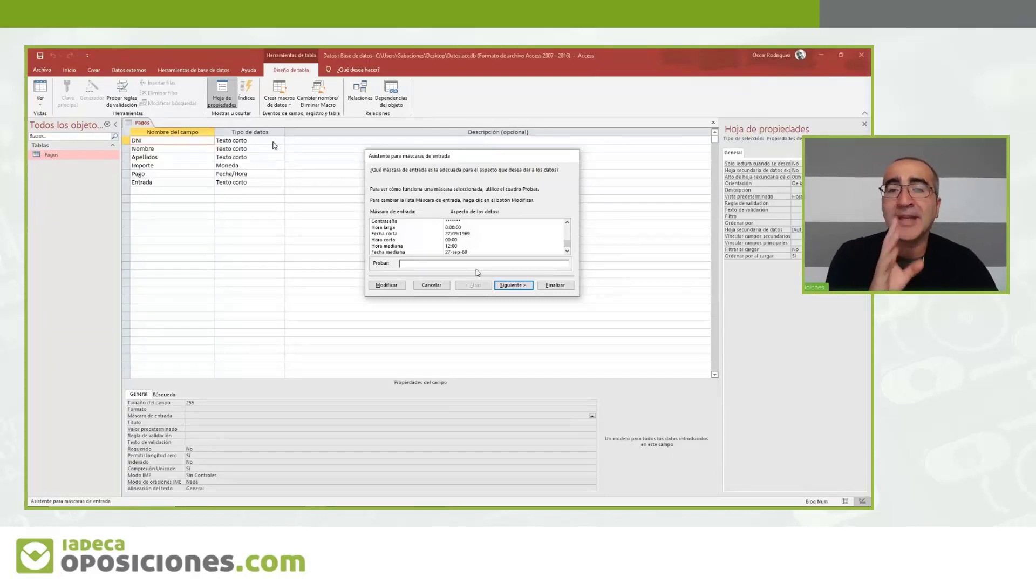
key("Escape")
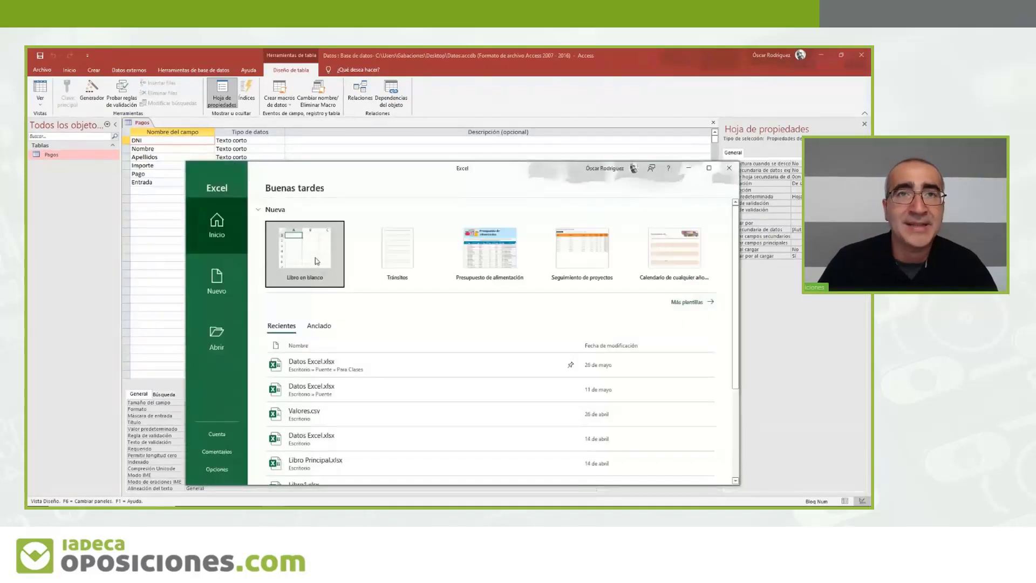
- Create a blank workbook in Excel, maximize its window and enlarge the sheet to 400%
left_click(314, 257)
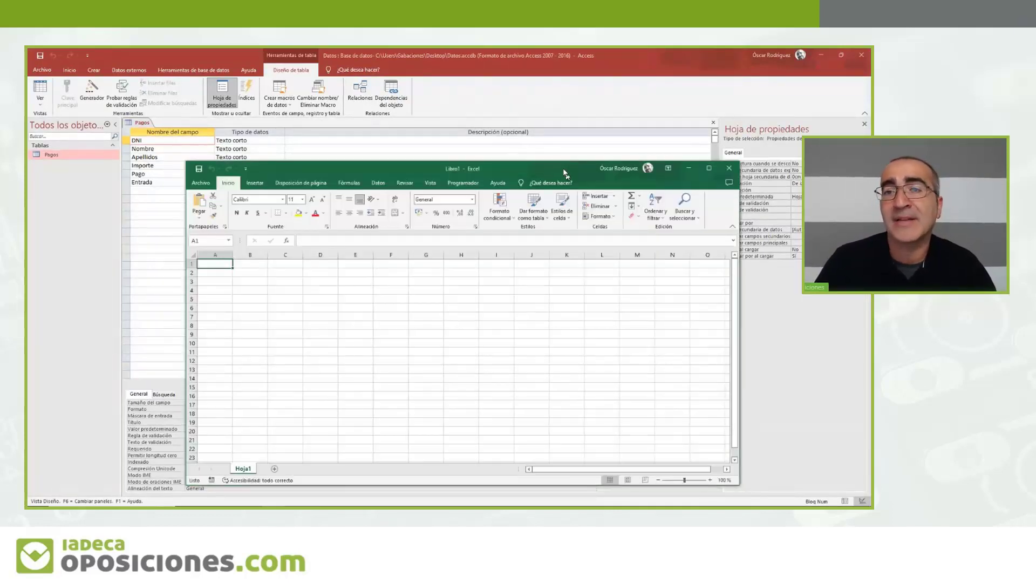
double_click(565, 173)
scroll(423, 245, "up", 8, "ctrl")
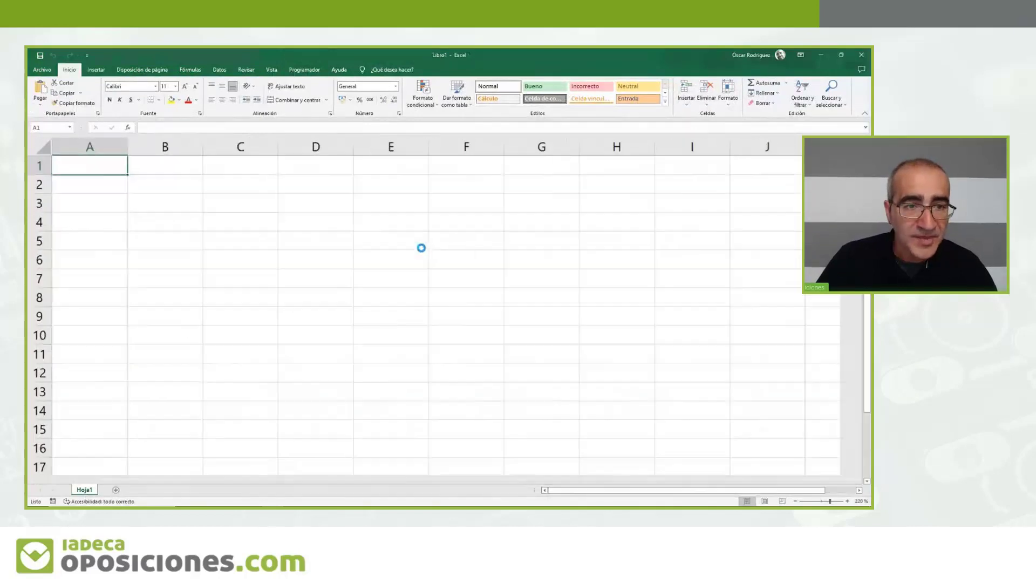
scroll(421, 248, "up", 10, "ctrl")
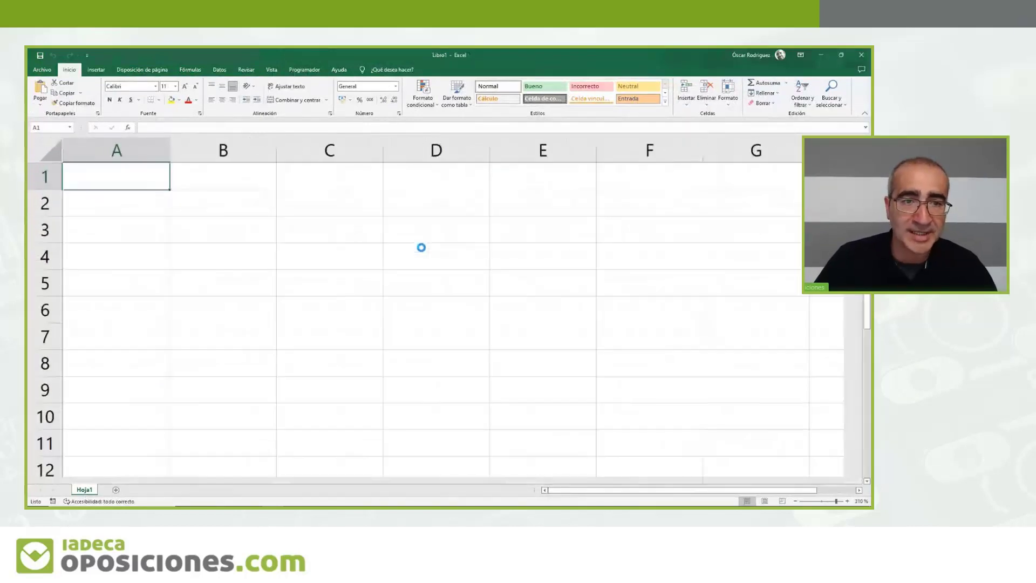
- Enter 0, L and A in cells B3 to B5
left_click(326, 246)
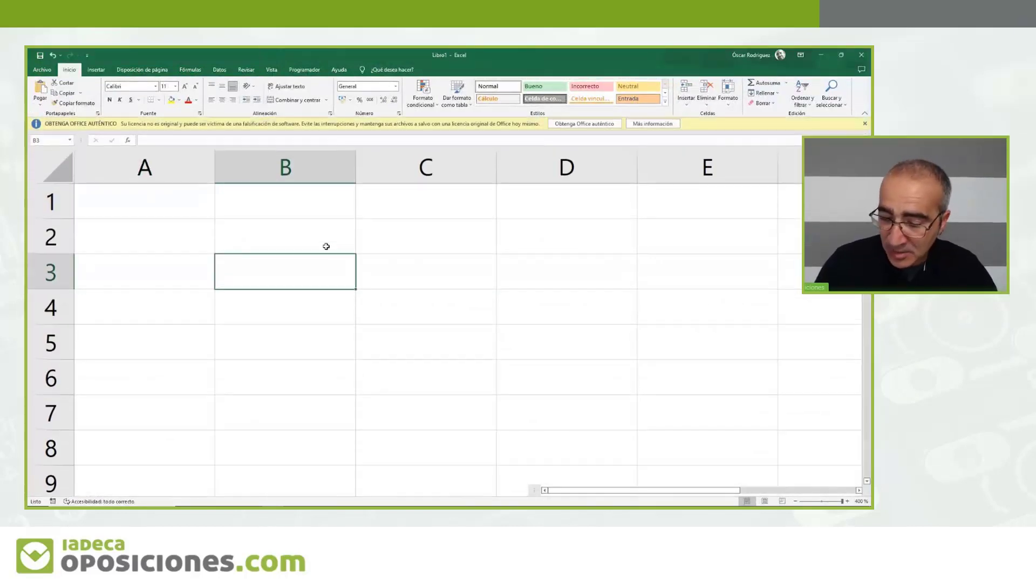
type("0")
key("Return")
type("L")
key("Return")
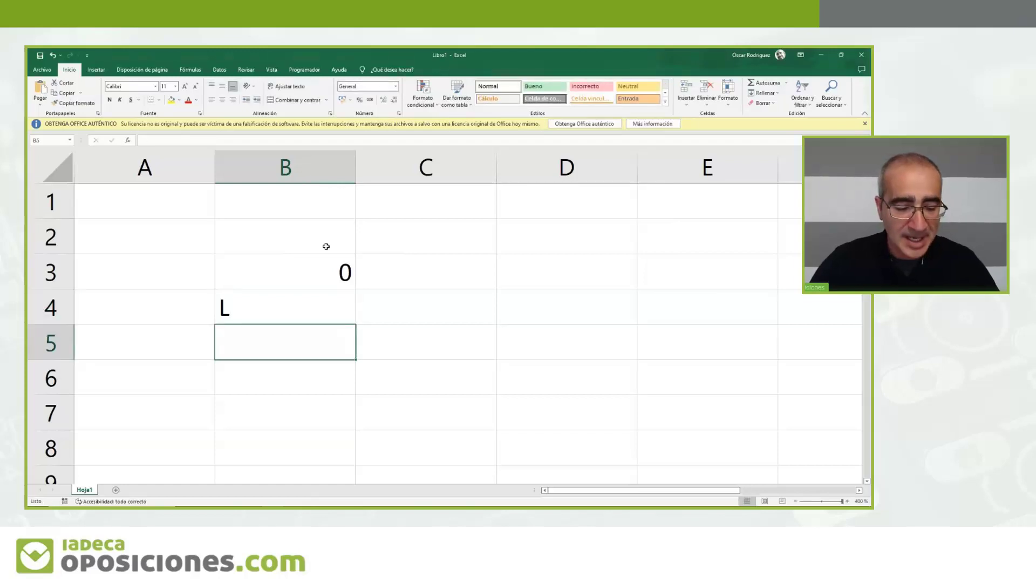
type("A")
key("Return")
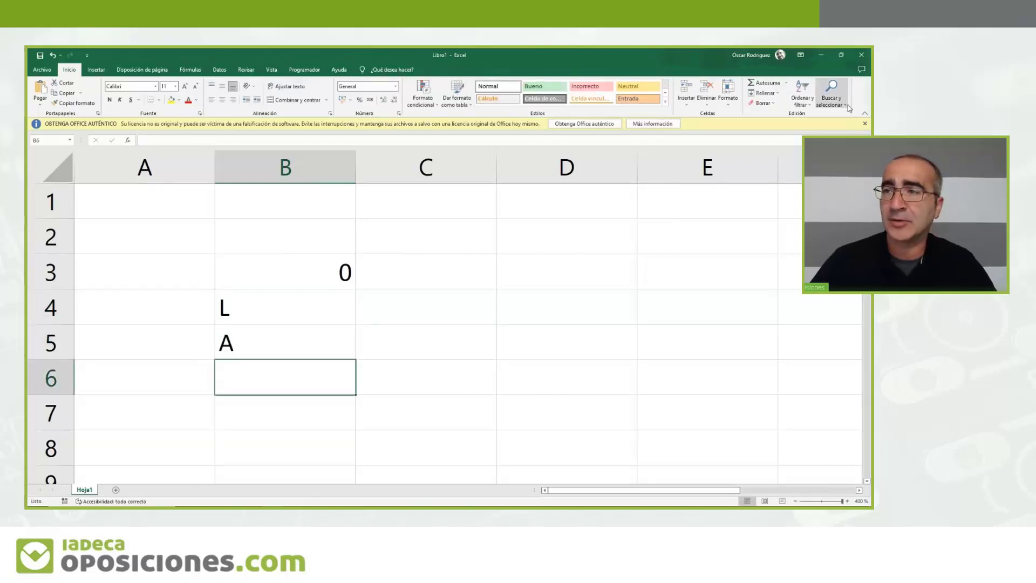
- Dismiss the licence notice and centre the contents of the whole sheet horizontally
left_click(865, 124)
left_click(60, 158)
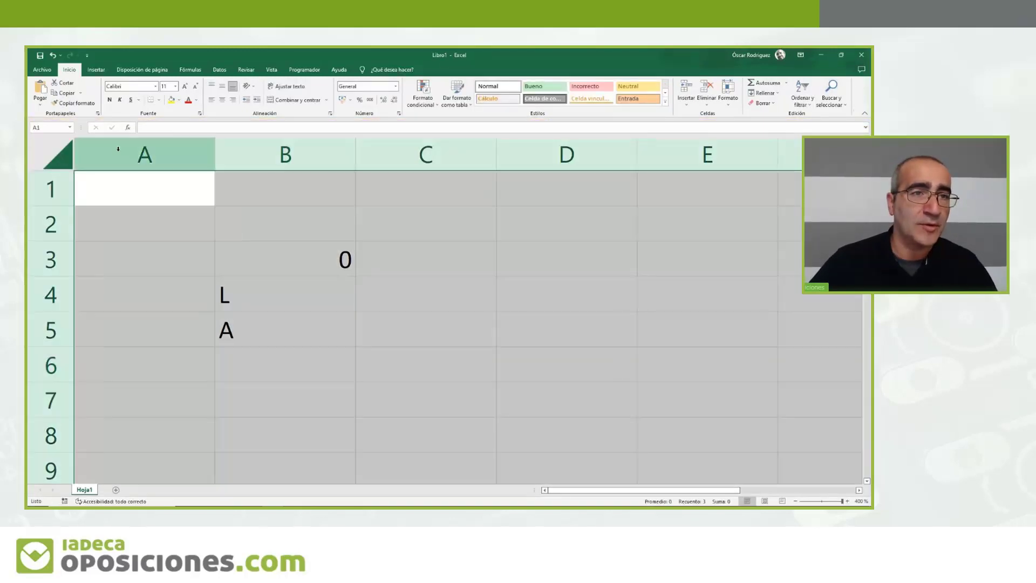
left_click(221, 101)
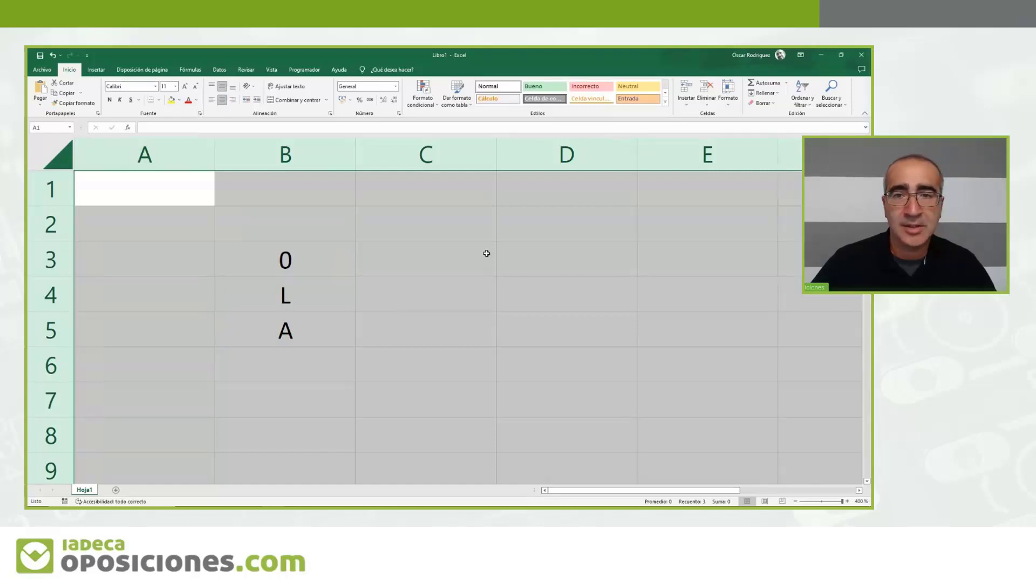
- Enter 9, ? and a in cells D3 to D5
left_click(551, 262)
type("9")
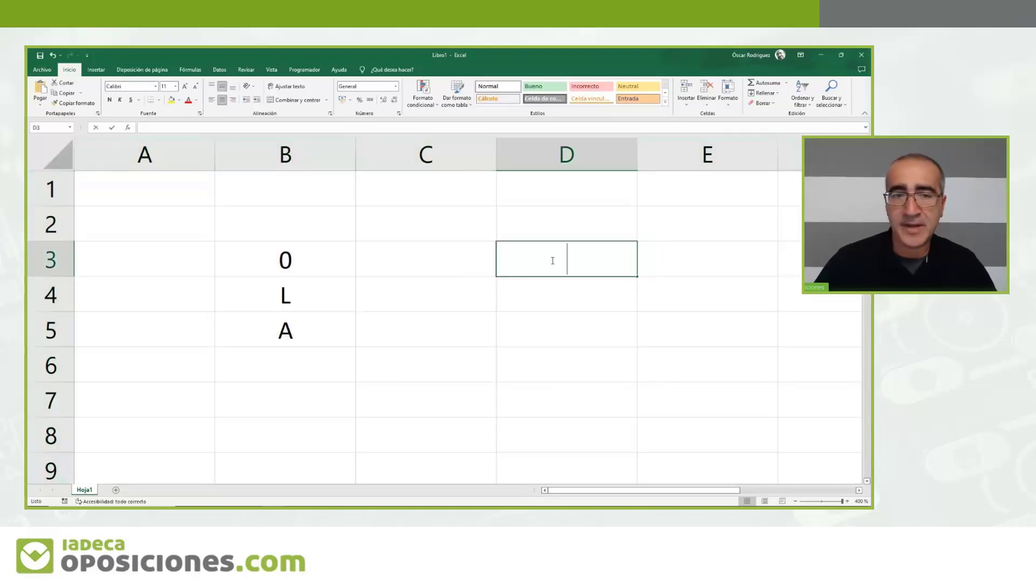
key("Return")
type("?")
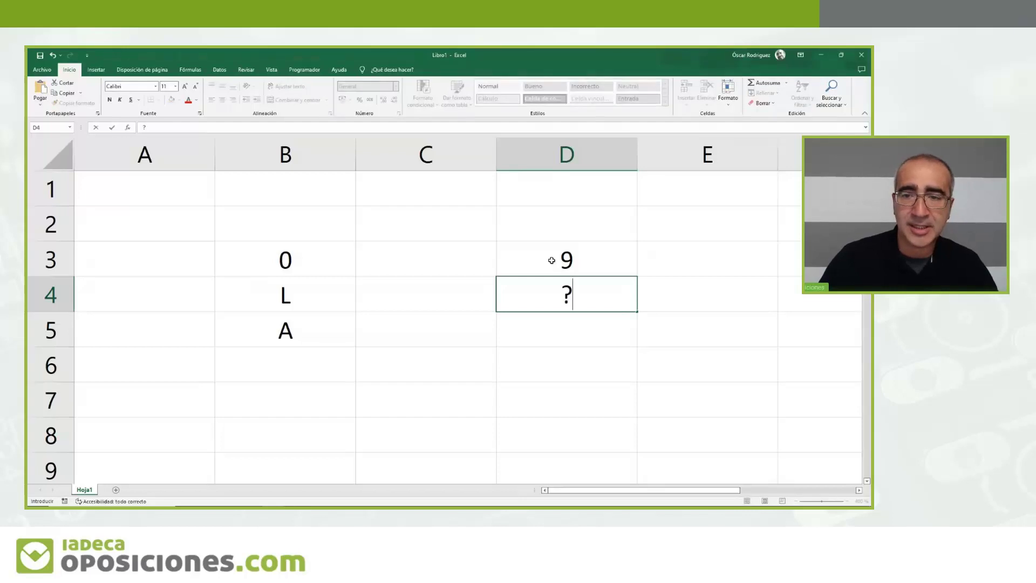
key("Return")
type("a")
key("Return")
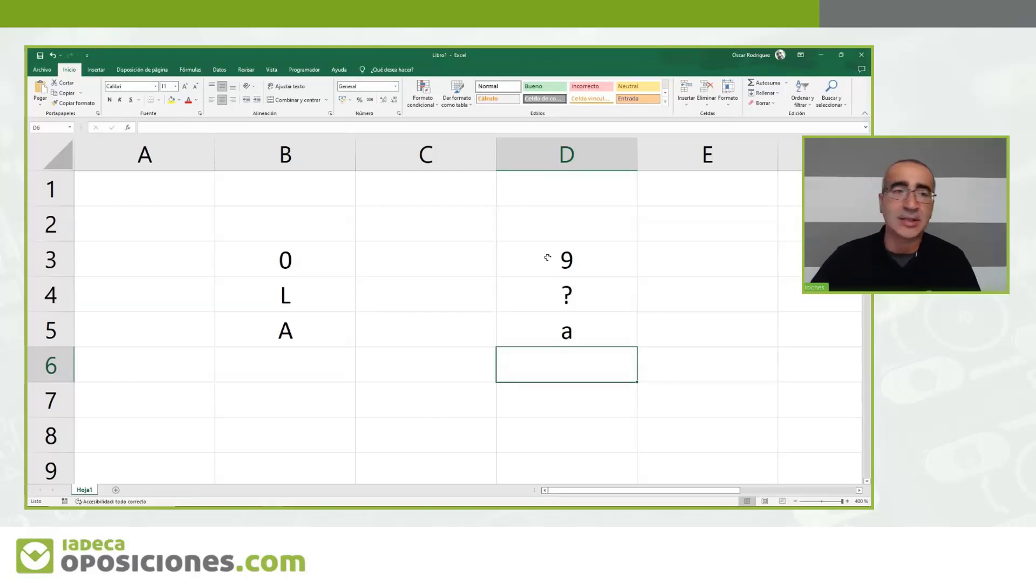
- Insert a new column before column A and narrow column B to a width of about 6.29
left_click(181, 152)
key("ctrl+plus")
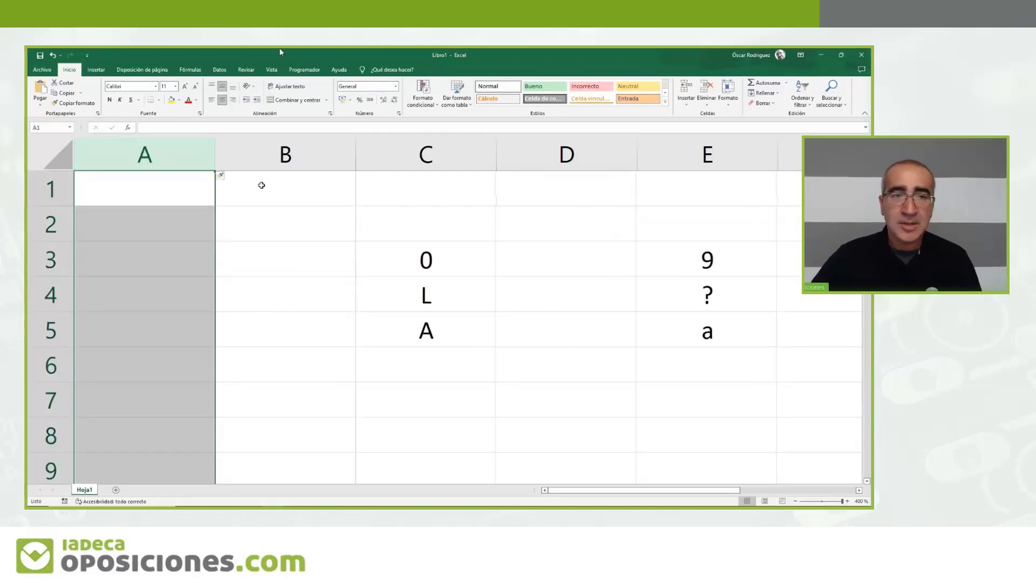
left_click(291, 160)
left_click_drag(353, 152, 301, 156)
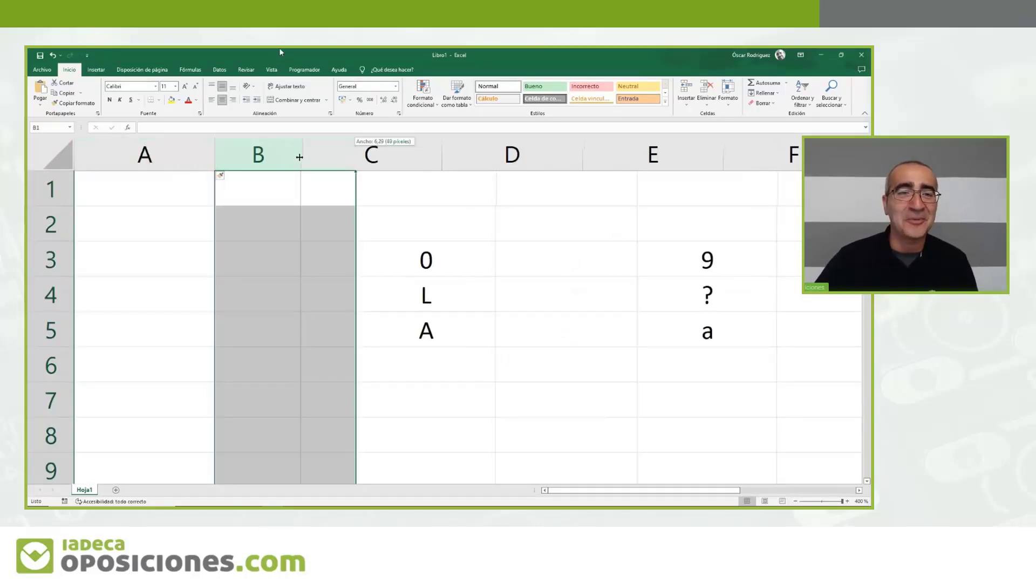
- Merge and centre cells B3:B5 beside the first character list and F3:F5 beside the second
left_click_drag(257, 252, 263, 314)
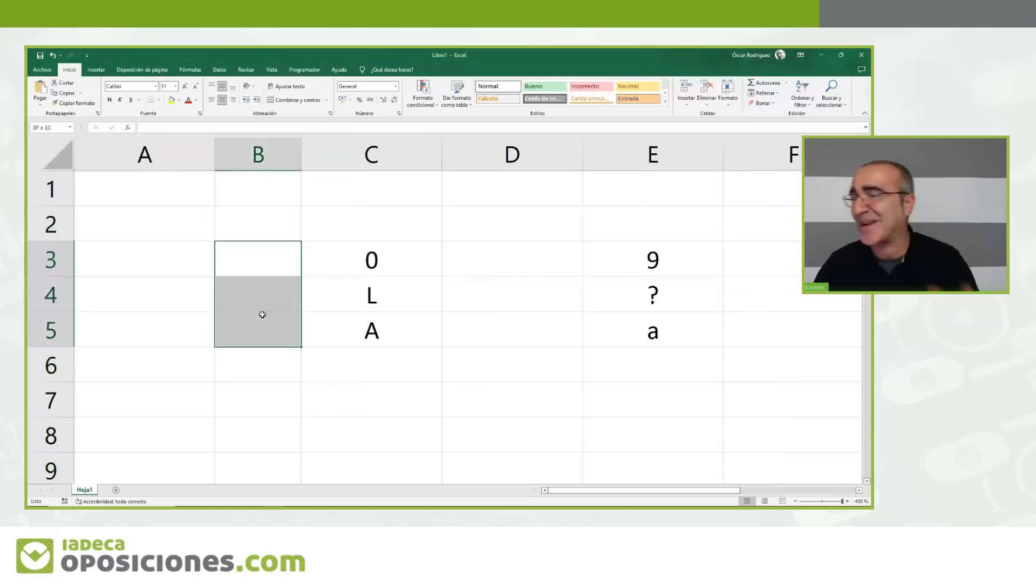
left_click(298, 100)
left_click_drag(756, 271, 772, 330)
key("F4")
scroll(771, 195, "right", 1)
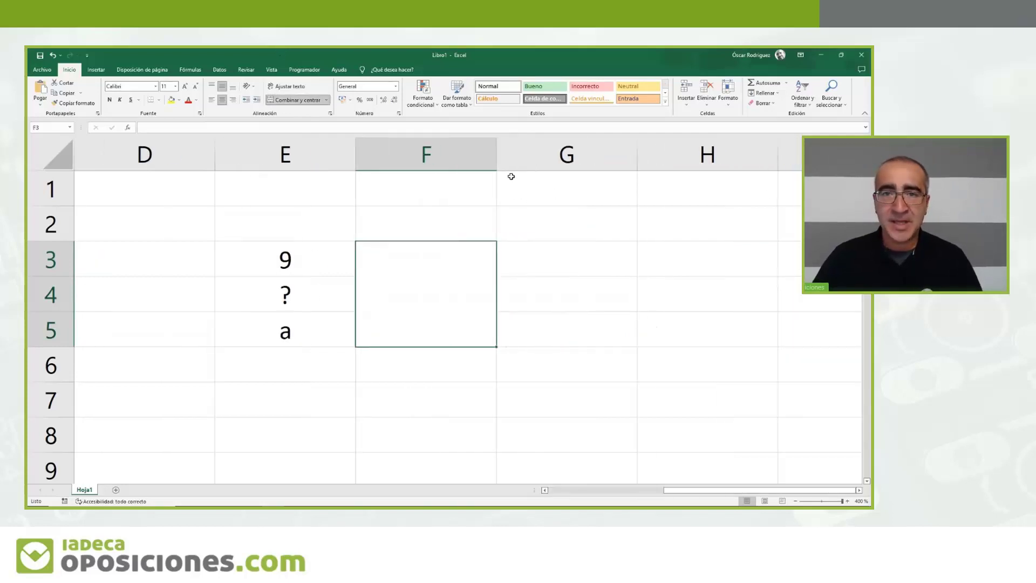
- Narrow column F and make column B slightly narrower
left_click_drag(496, 160, 408, 163)
key("ctrl+Home")
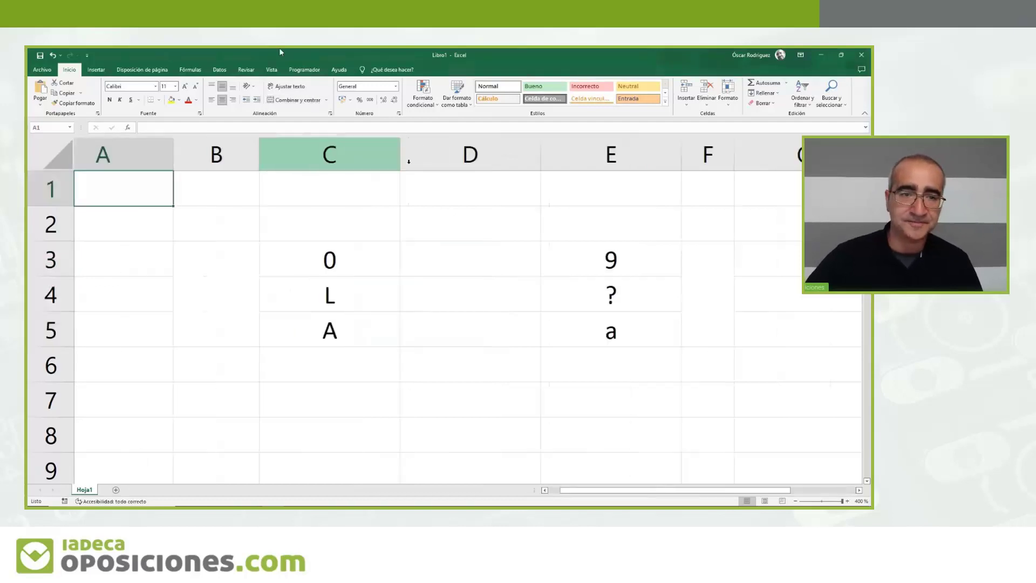
left_click_drag(298, 157, 277, 160)
- Rotate the text upwards in the merged cells B3:B5 and F3:F5
left_click_drag(259, 272, 258, 330)
left_click_drag(723, 259, 724, 330, "ctrl")
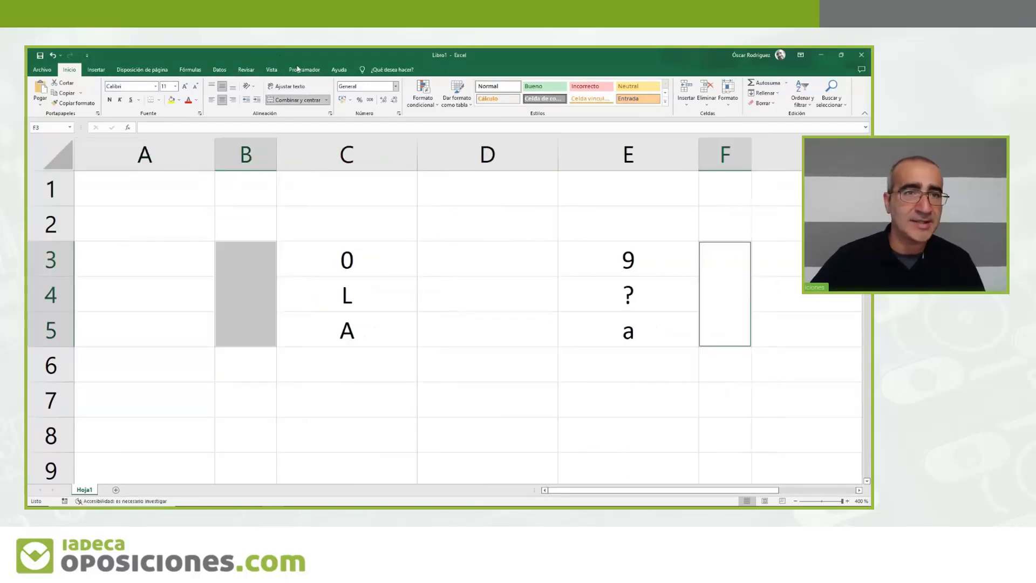
left_click(251, 87)
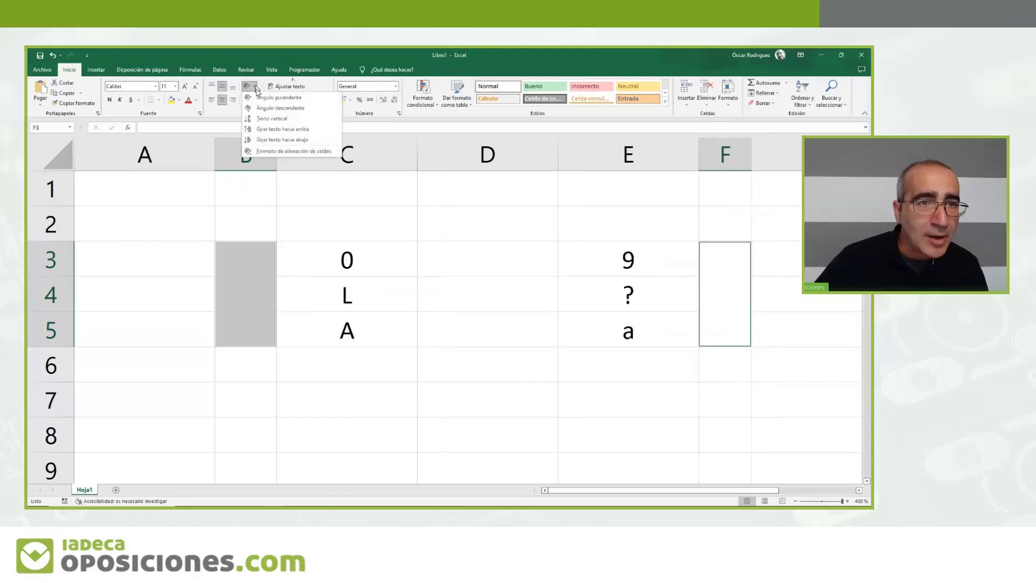
left_click(281, 139)
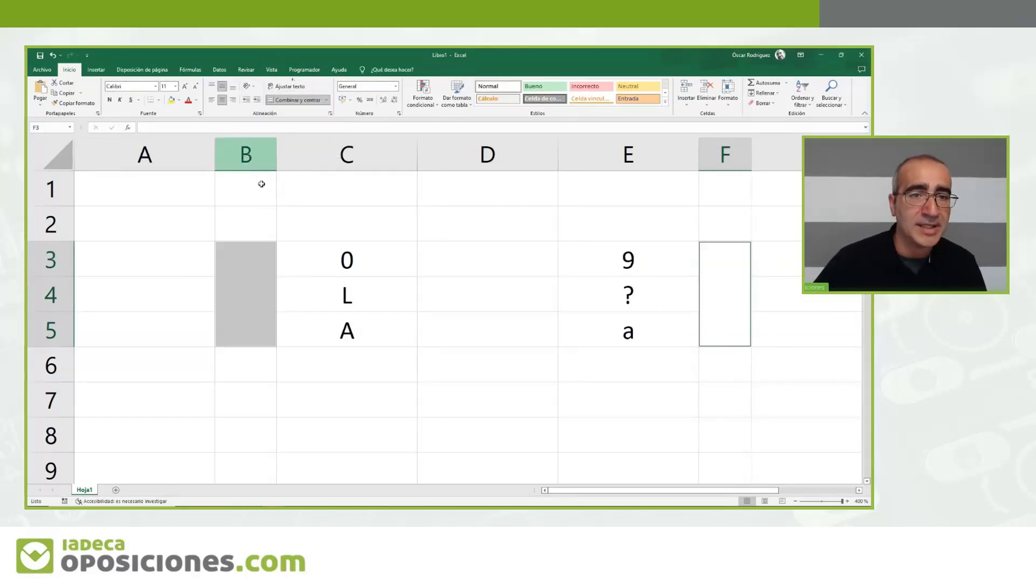
- Label the merged cell B3:B5 OBLIGA and the merged cell F3:F5 PERMITE
left_click(258, 272)
type("OBLIGA")
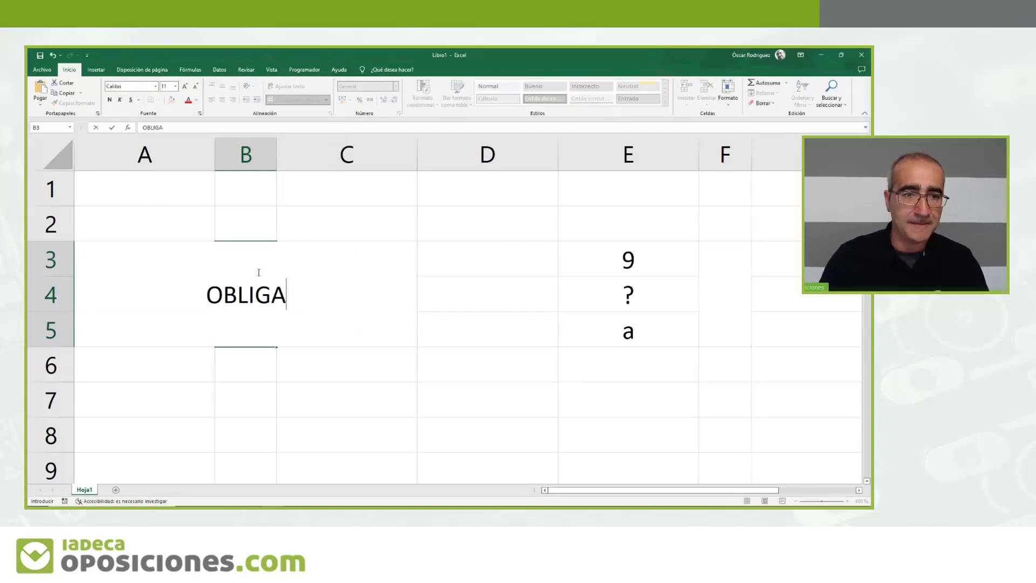
key("Return")
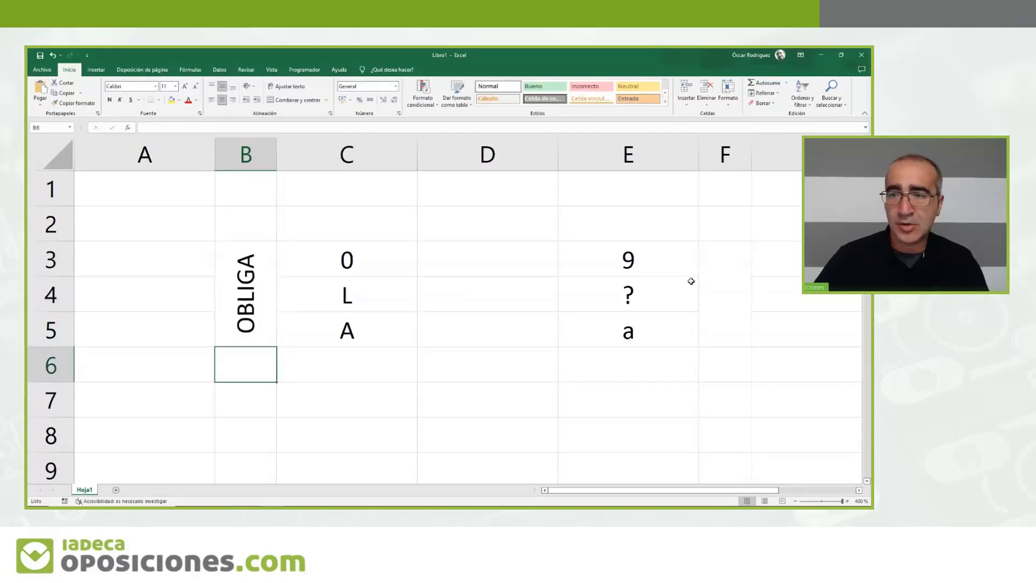
left_click(707, 276)
type("PERMITE")
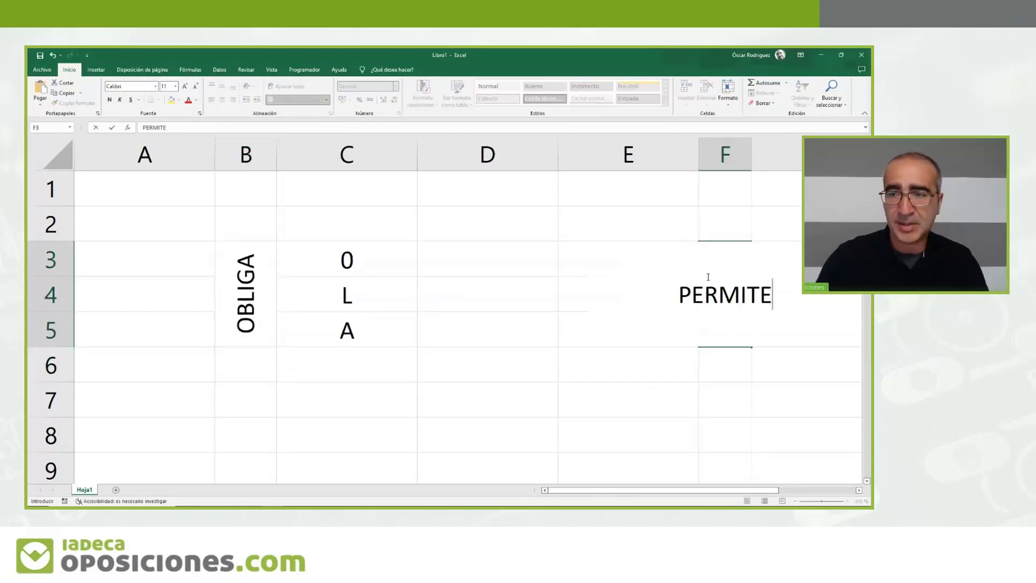
key("Return")
left_click(403, 260)
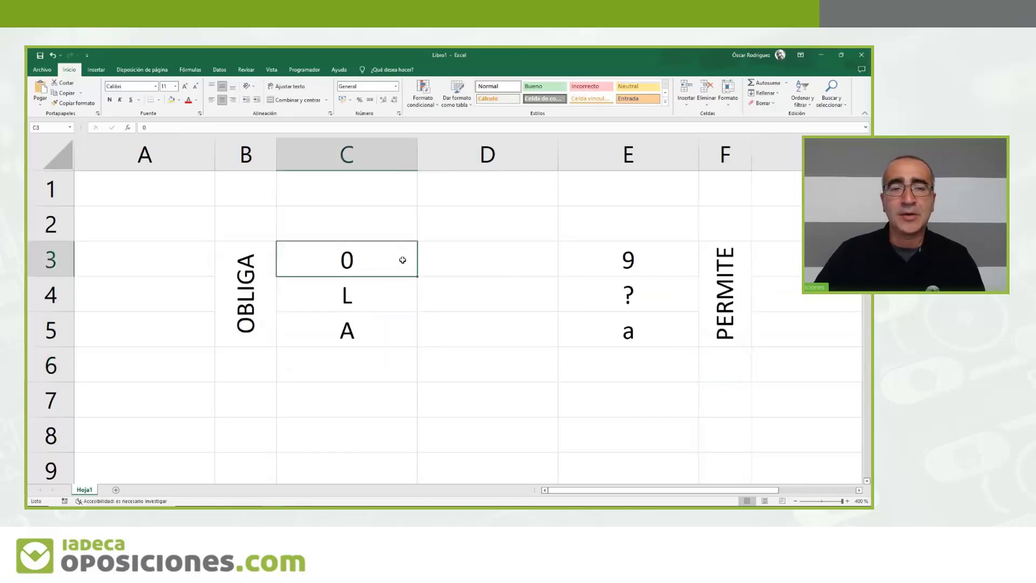
left_click(506, 267)
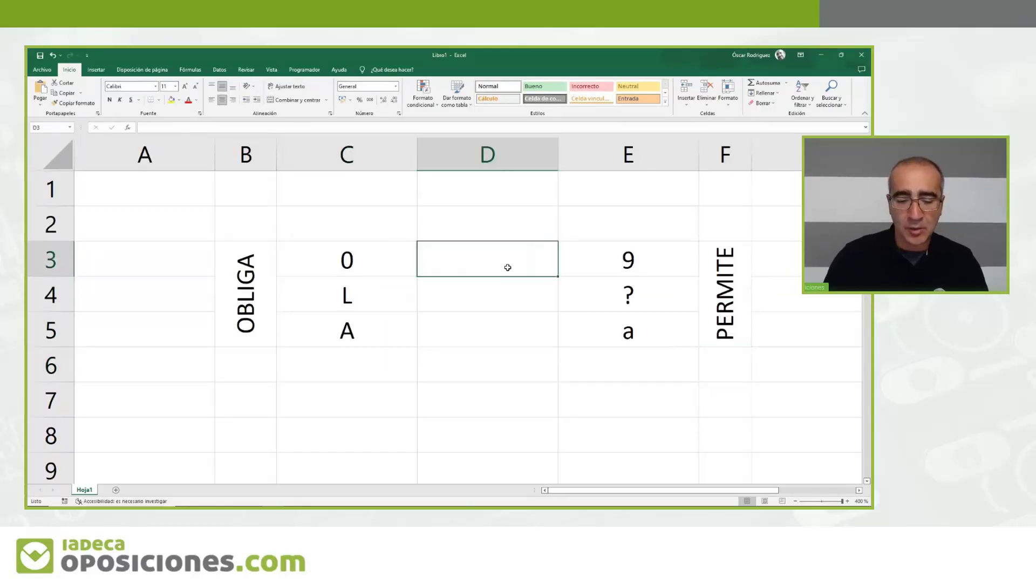
- Enter NÚMERO in cell D3, between the characters 0 and 9
type("NÚMERO")
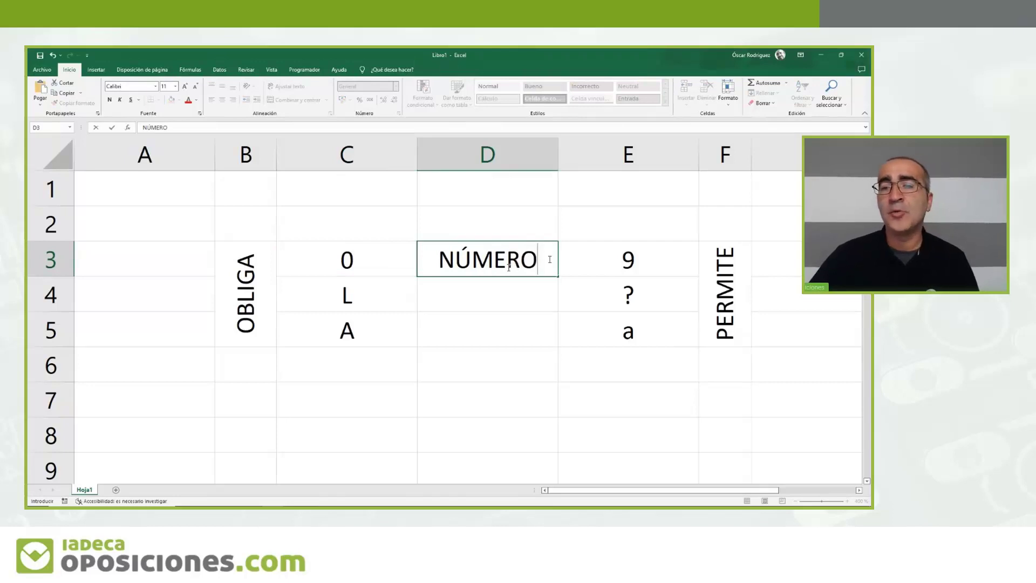
left_click(590, 246)
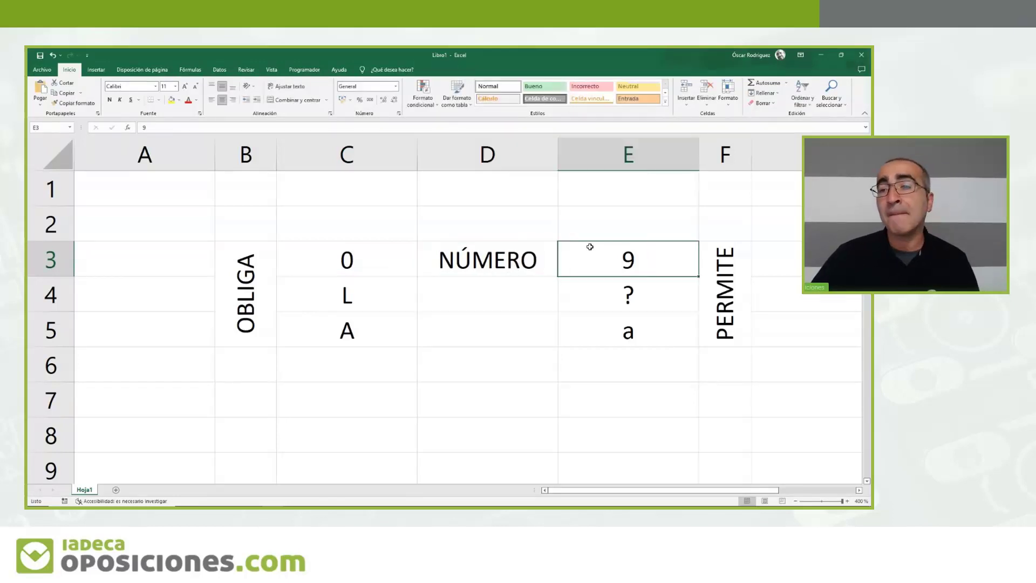
left_click(713, 297)
left_click(636, 265)
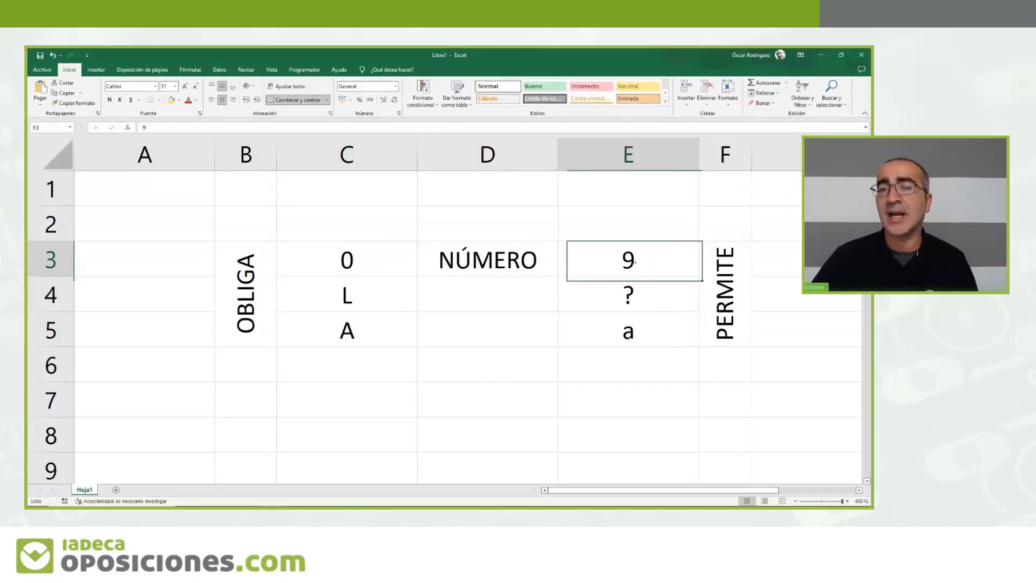
left_click(512, 271)
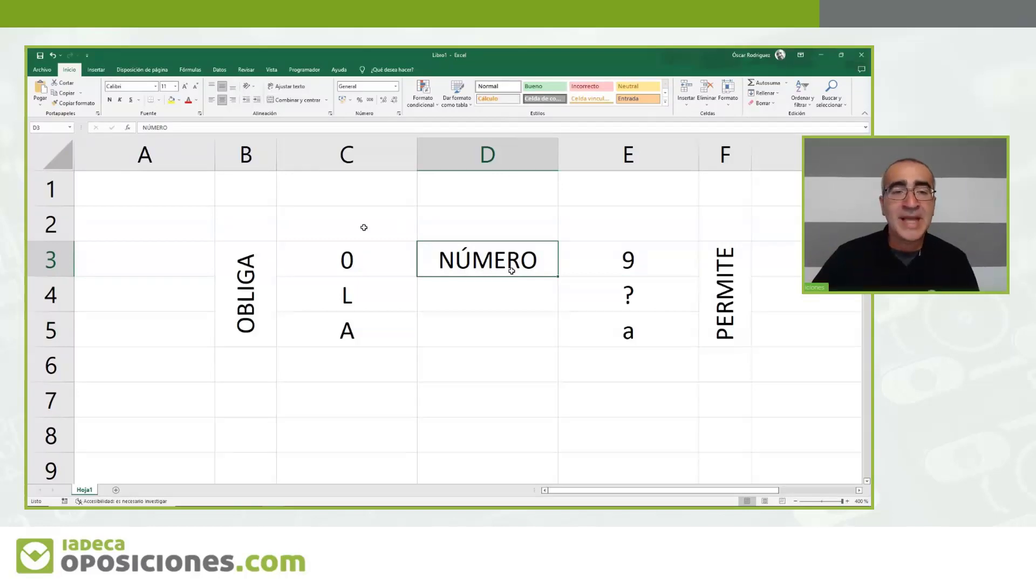
- Enter ALFABÉTICO in cell D4, between the characters L and ?
left_click(339, 292)
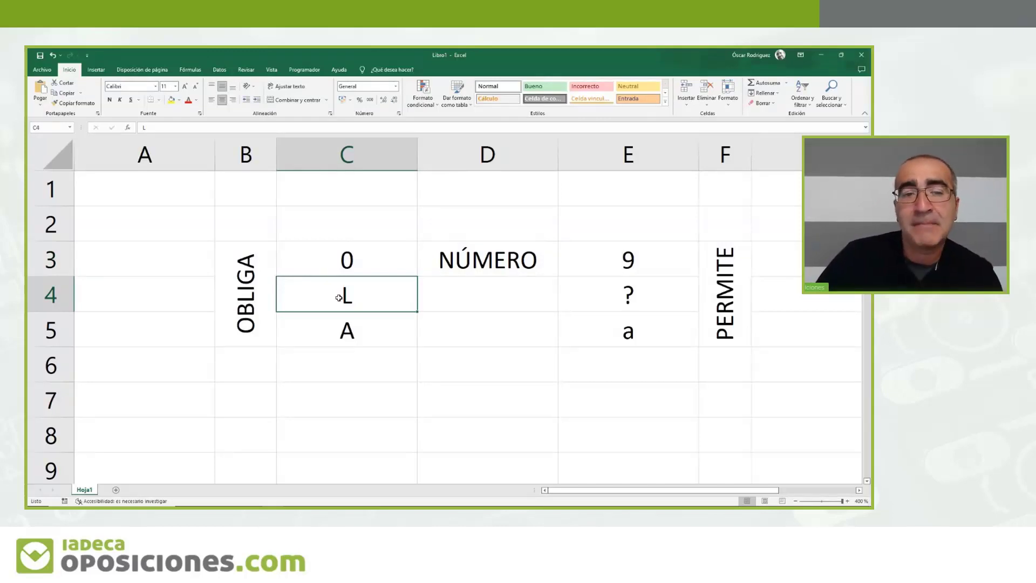
left_click(264, 283)
left_click(454, 296)
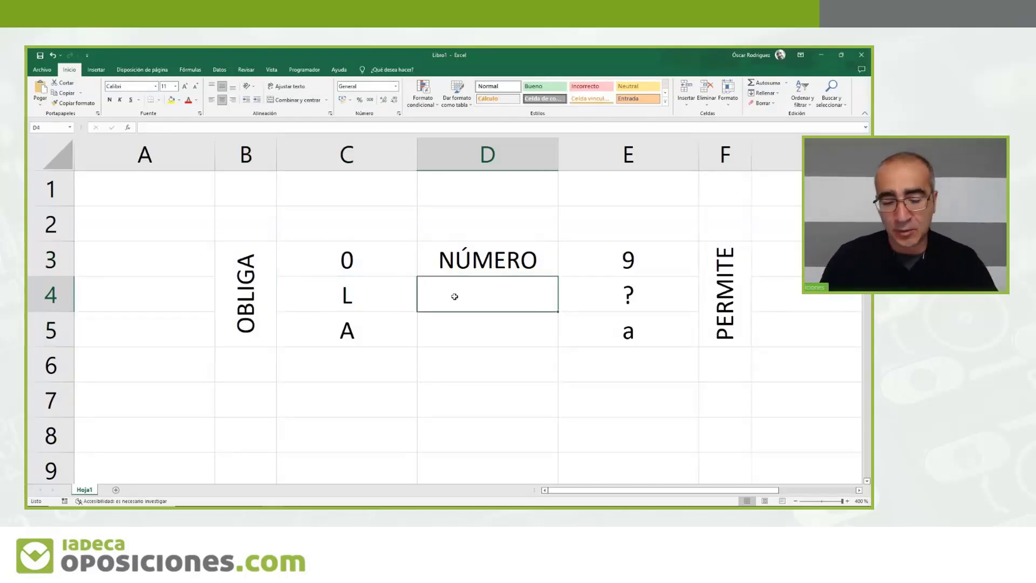
type("ALFABéT")
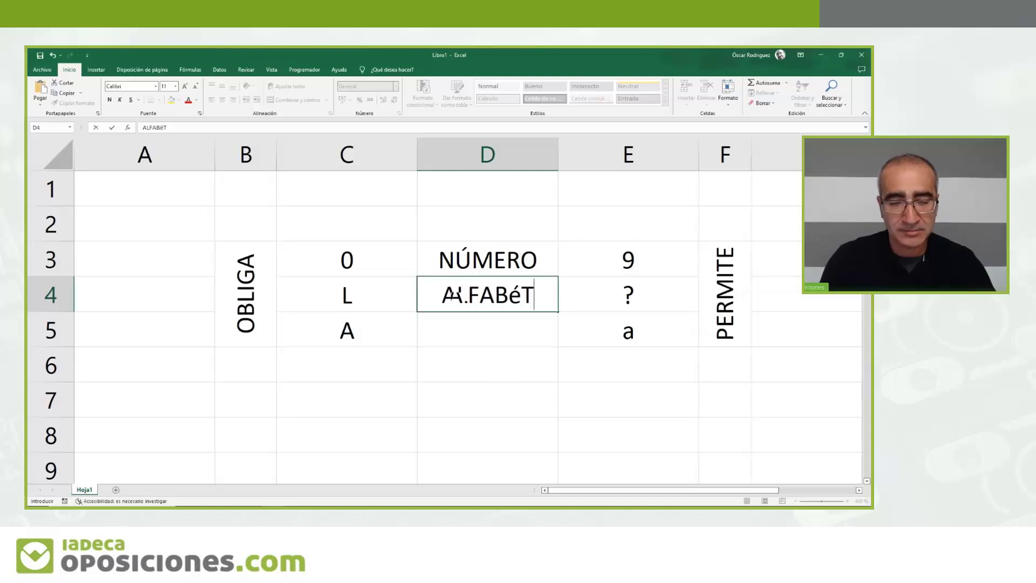
type("IC")
key("BackSpace")
key("BackSpace")
key("BackSpace")
key("BackSpace")
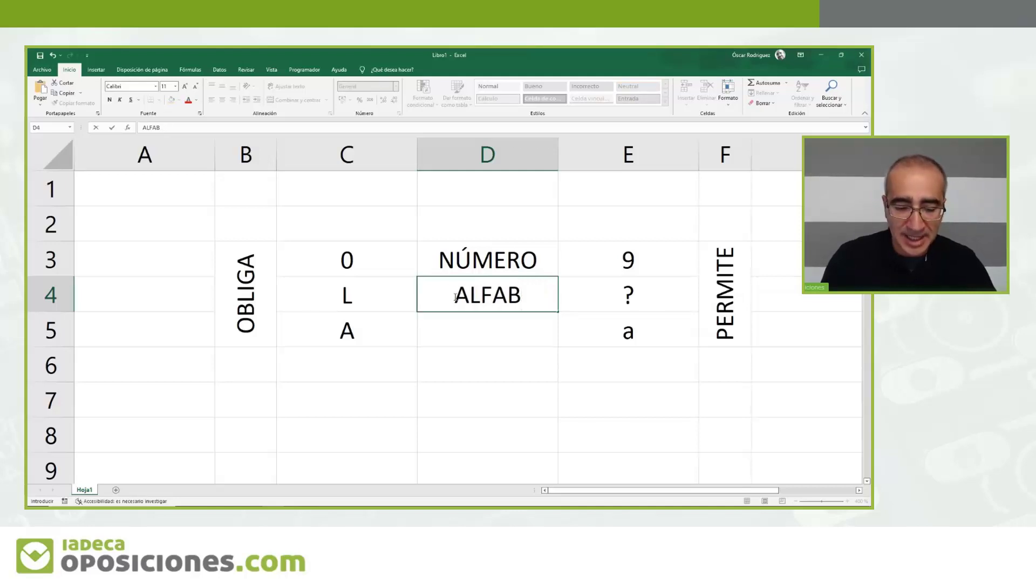
type("ÉTIC")
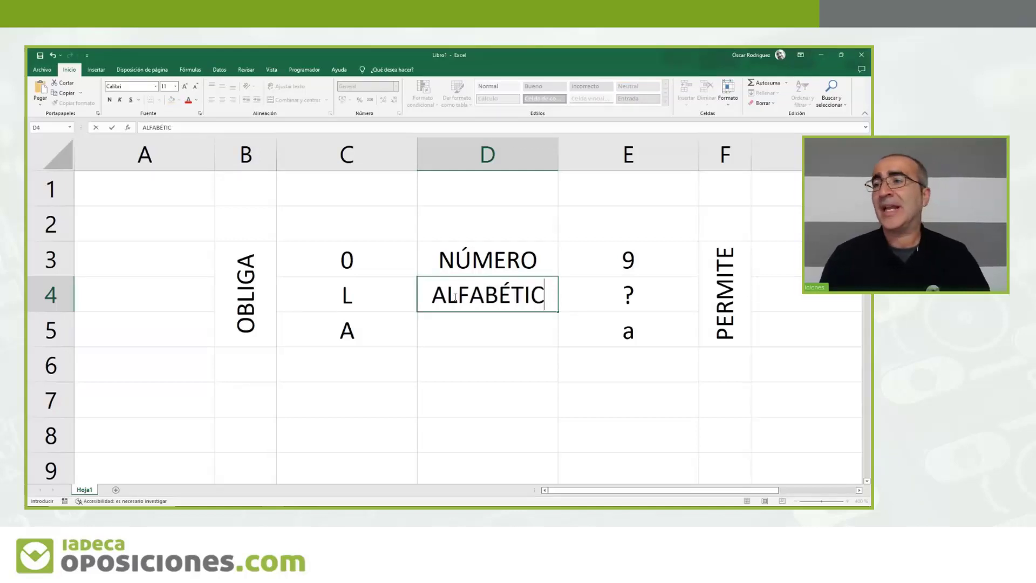
type("O")
key("Return")
left_click(603, 298)
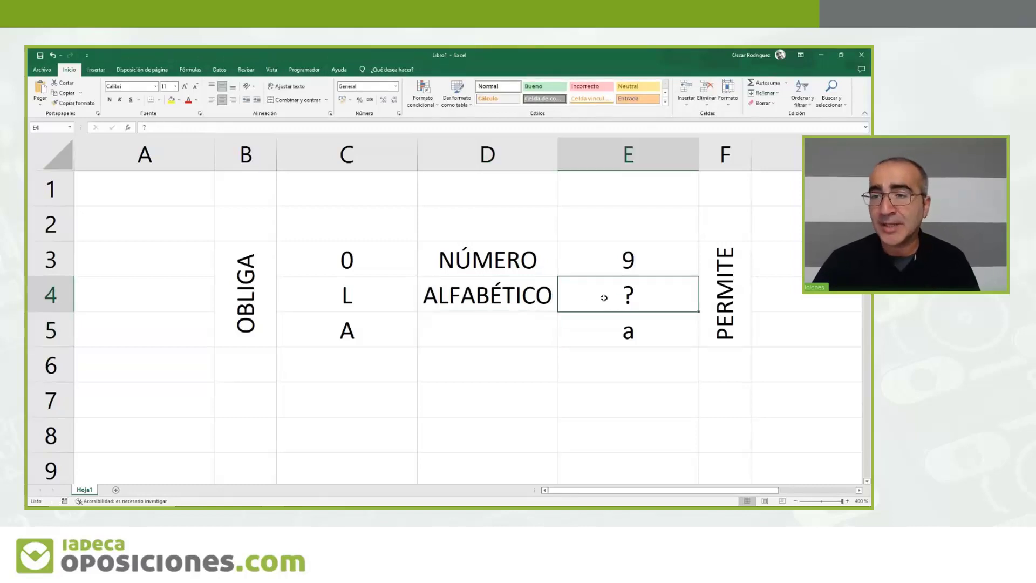
left_click(720, 298)
left_click(651, 299)
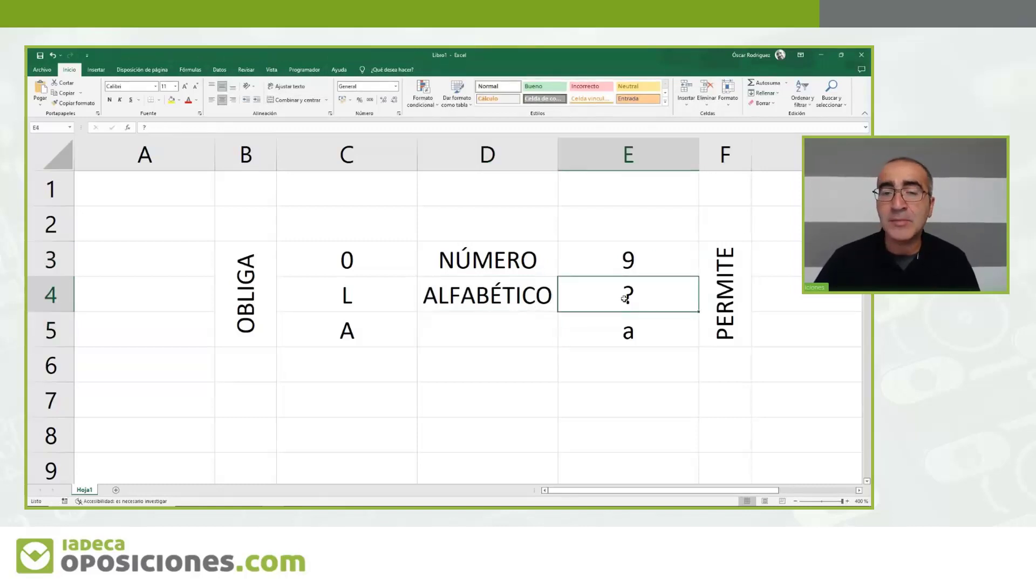
left_click(535, 301)
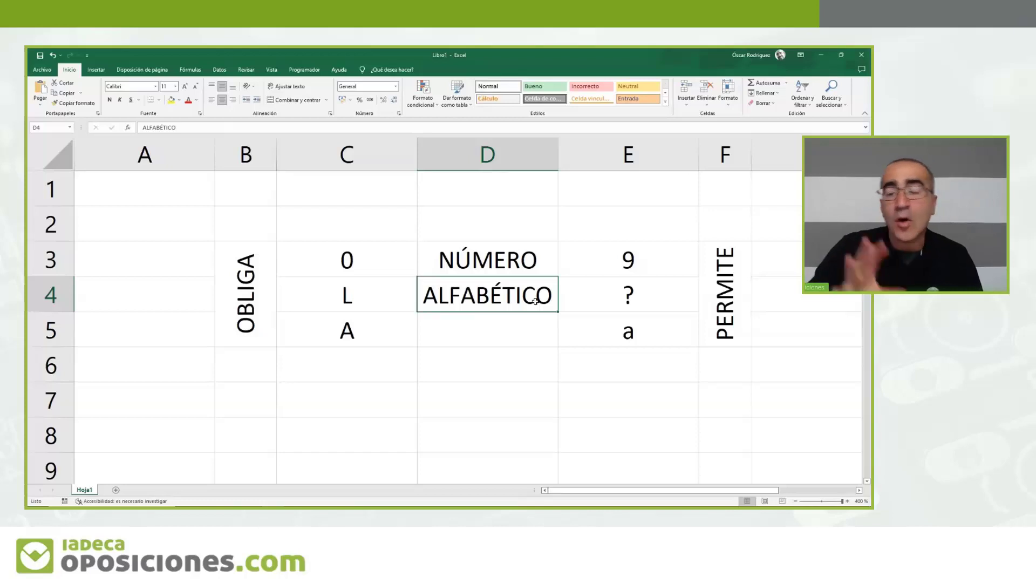
- Enter NÚMERO O ALFABÉTICO in cell D5, between the characters A and a
left_click(321, 331)
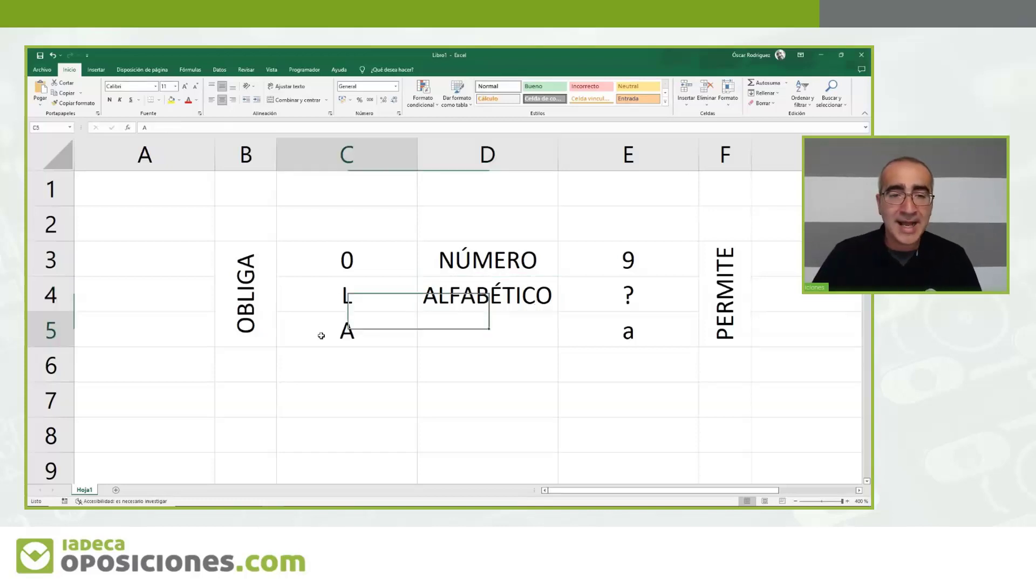
left_click(488, 257)
left_click(481, 295)
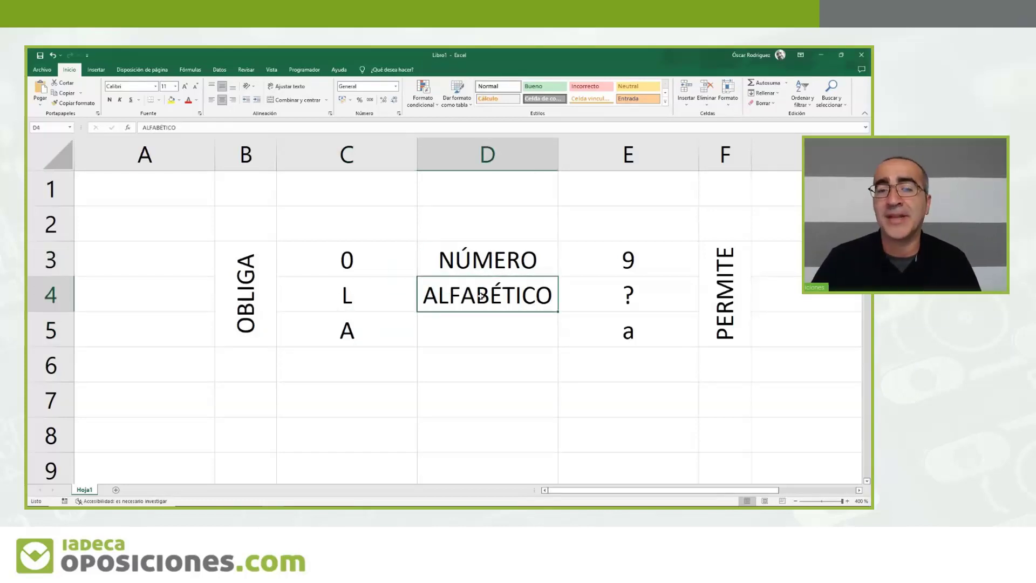
left_click(482, 334)
type("N´M")
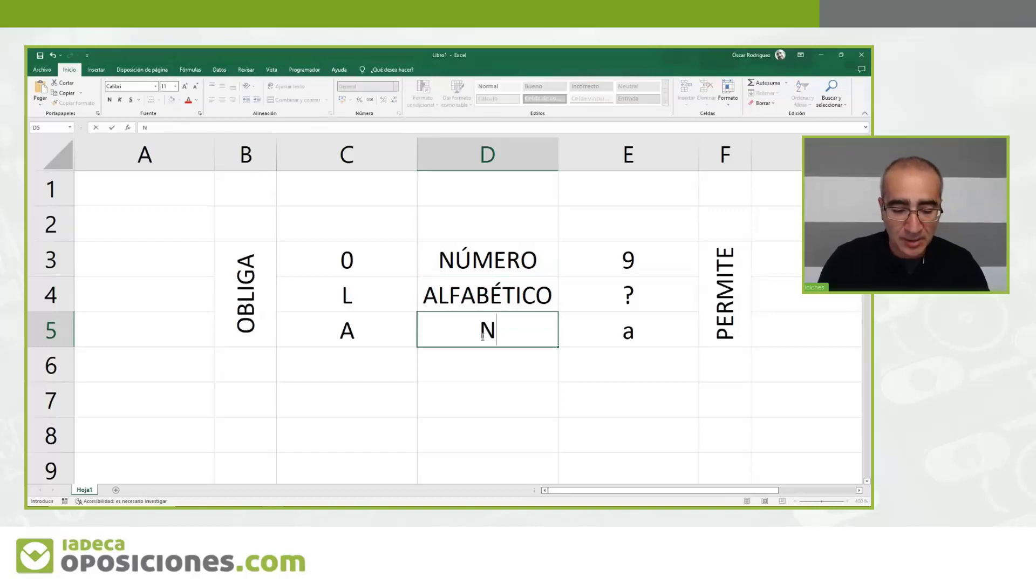
key("BackSpace")
key("BackSpace")
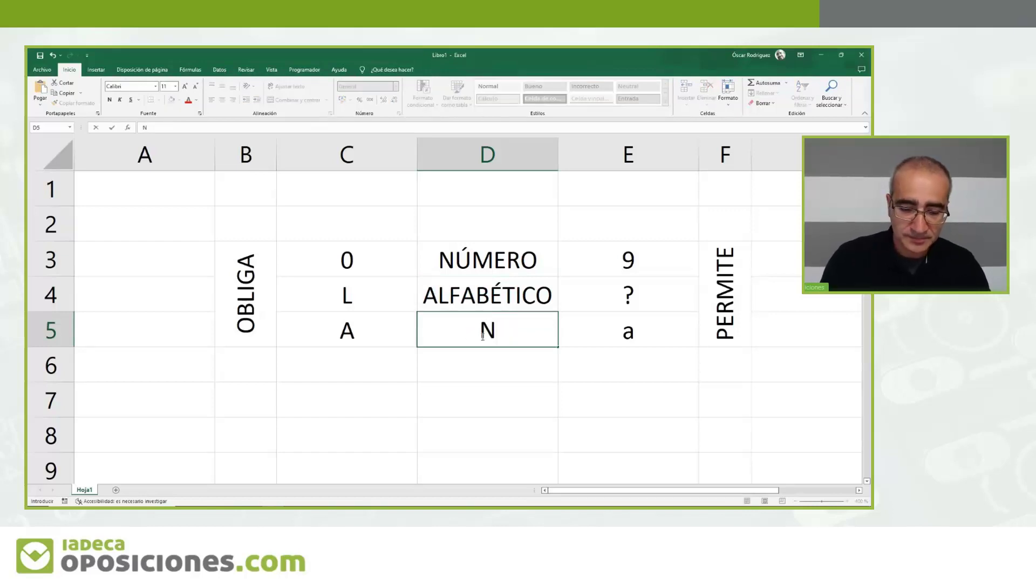
type("ÚMERO O")
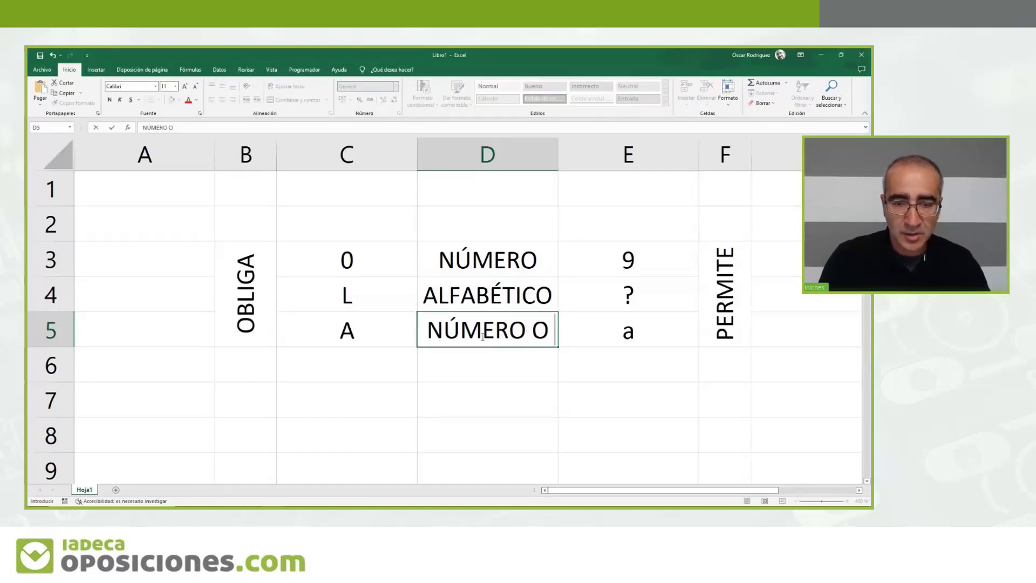
type(" ALFABÉTICO")
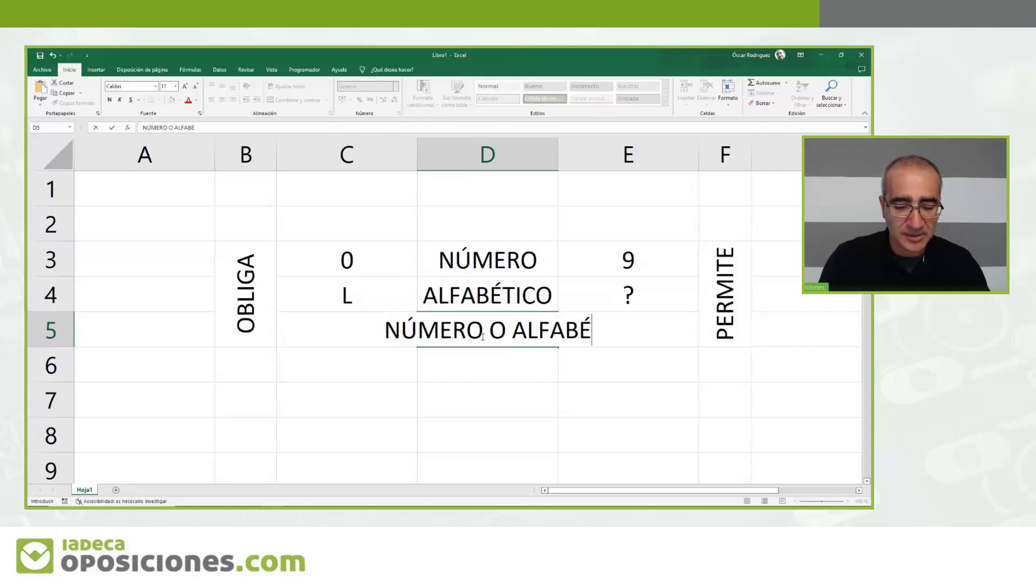
key("ctrl+Return")
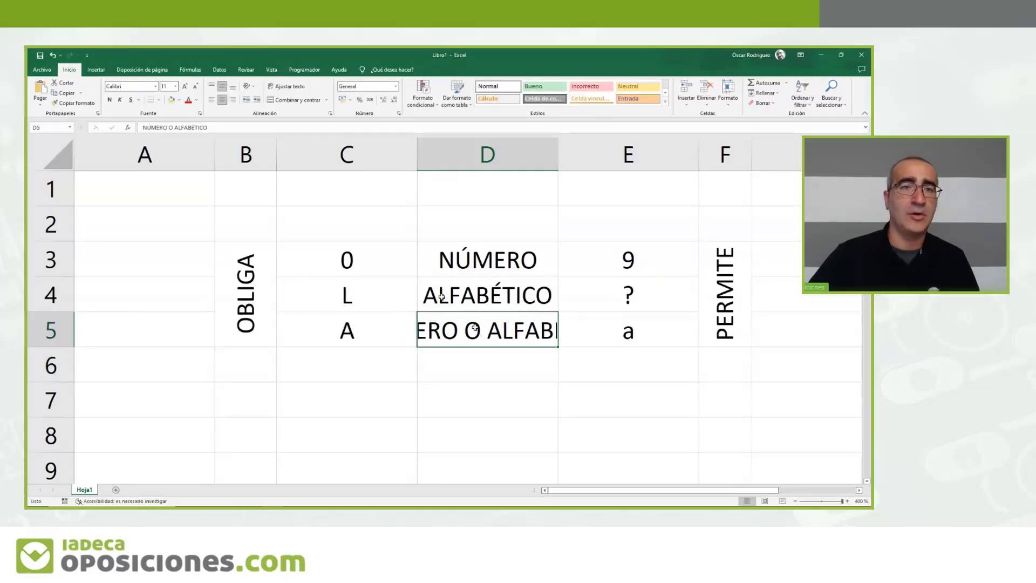
- Wrap the text in cell D5 and reduce the height of row 5 to fit its two lines
left_click(279, 87)
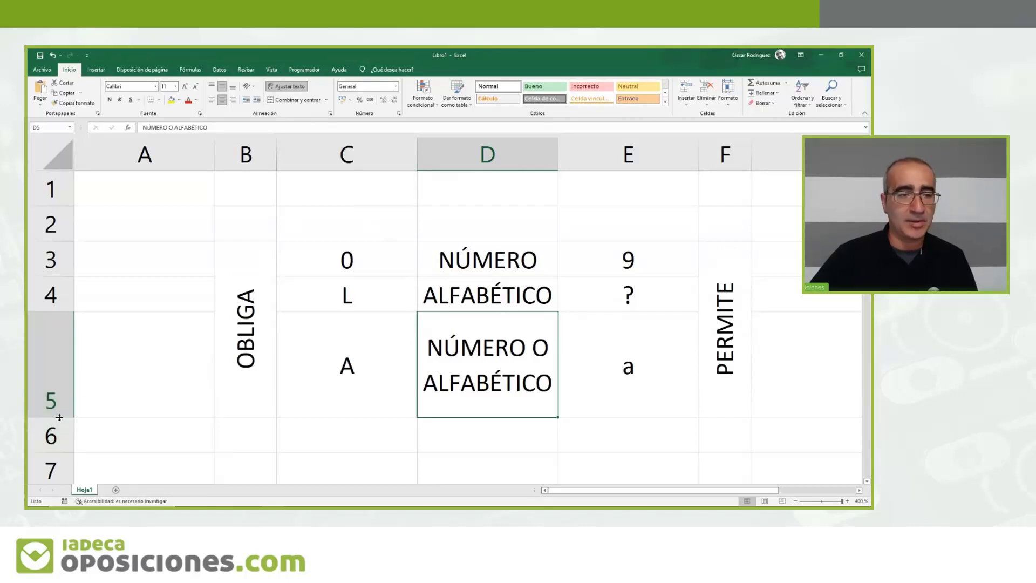
left_click_drag(59, 417, 64, 372)
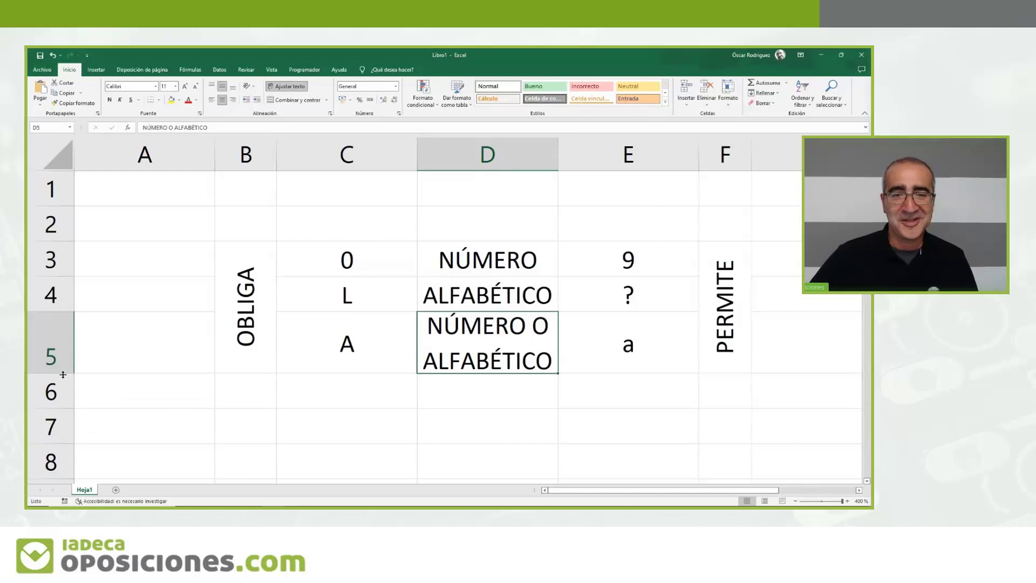
left_click(685, 357)
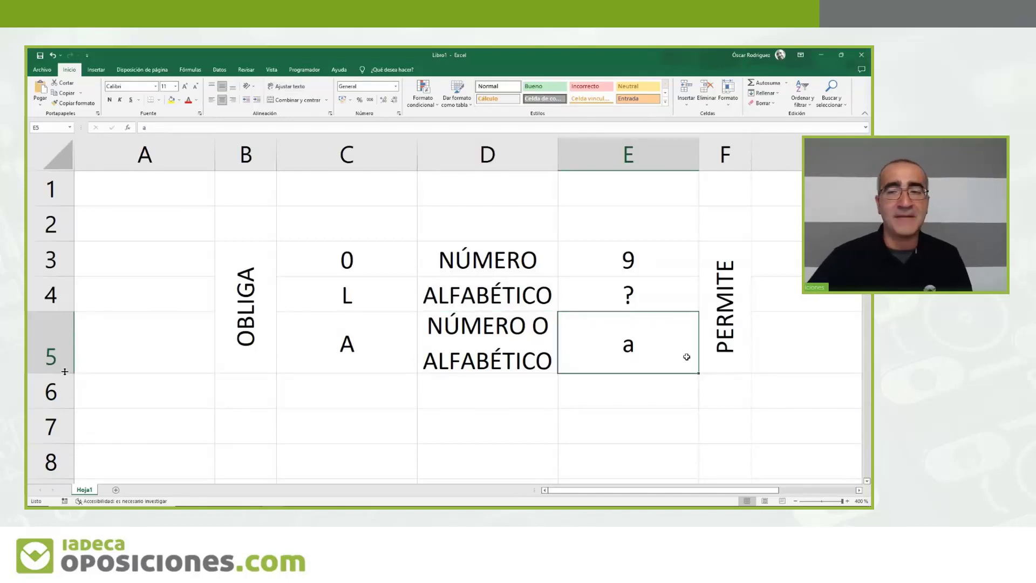
left_click_drag(65, 371, 65, 382)
left_click(455, 349)
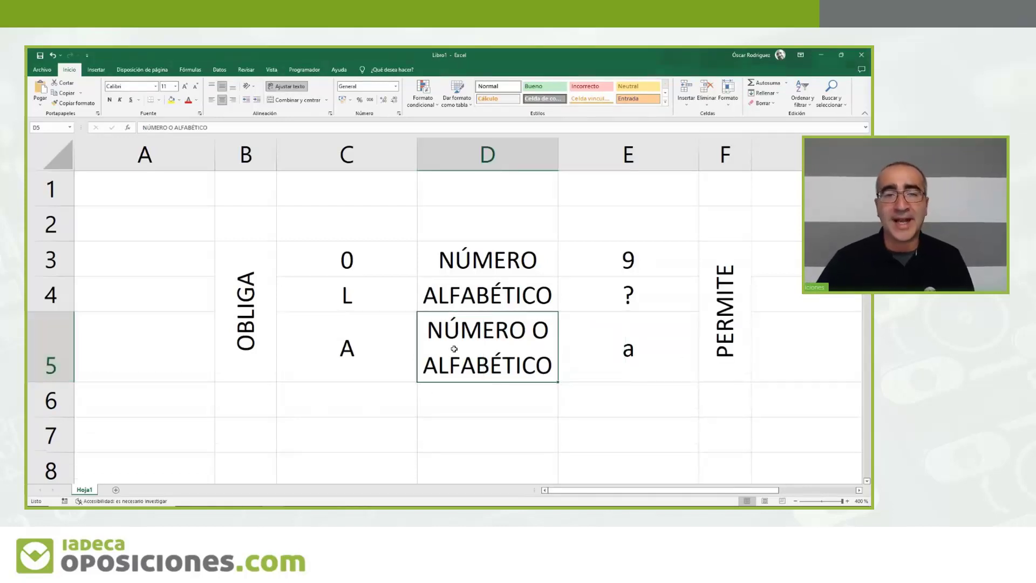
- Apply all borders to the reference table in B3:F5
left_click_drag(265, 302, 718, 281)
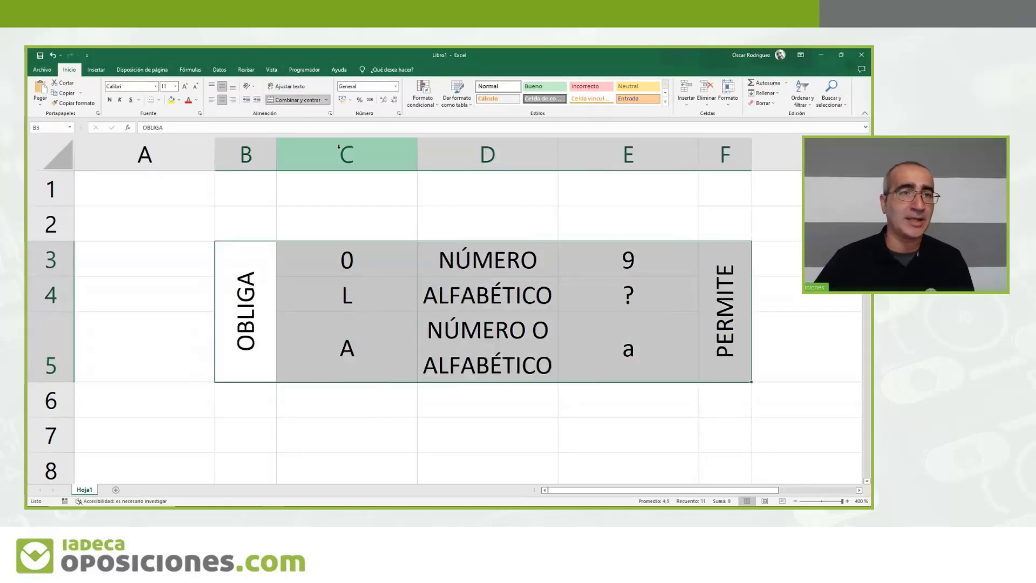
left_click(159, 100)
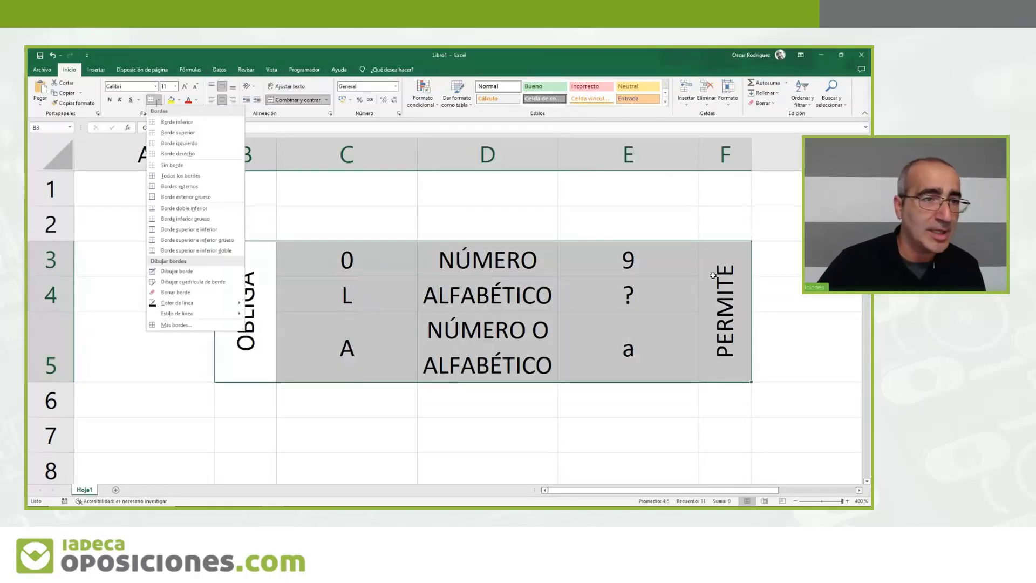
left_click(169, 176)
left_click(387, 437)
- Apply the Neutral cell style to the OBLIGA block B3:C5 and the Bueno style to the PERMITE block E3:F5
left_click(236, 295)
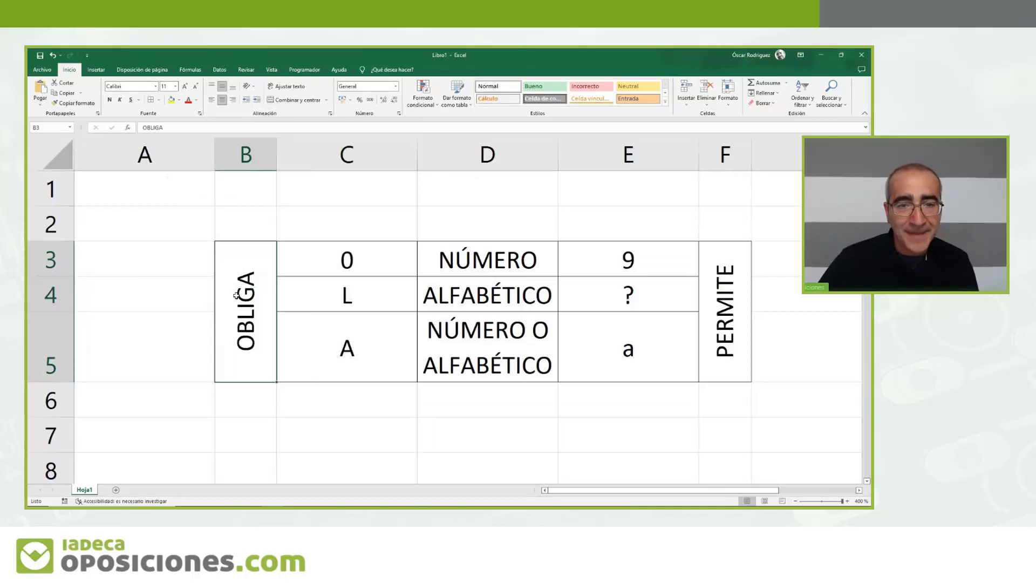
left_click_drag(235, 295, 347, 296)
left_click(641, 89)
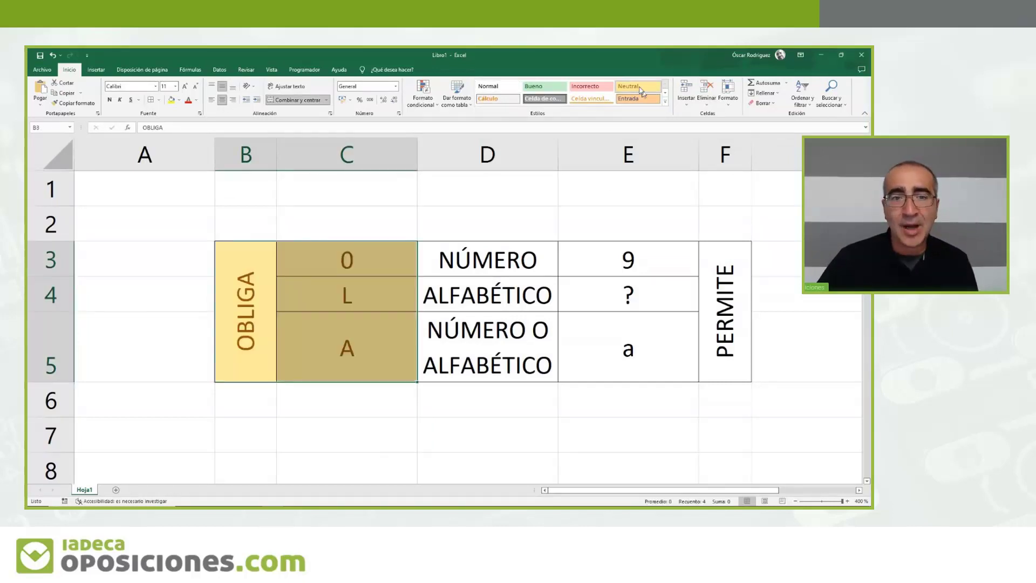
left_click_drag(718, 270, 654, 273)
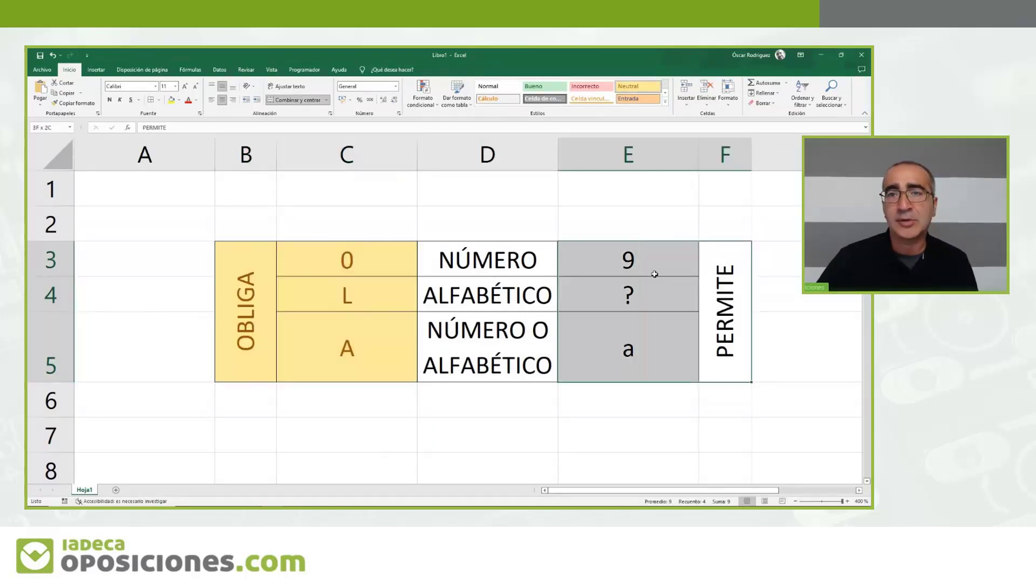
left_click(542, 87)
left_click(497, 233)
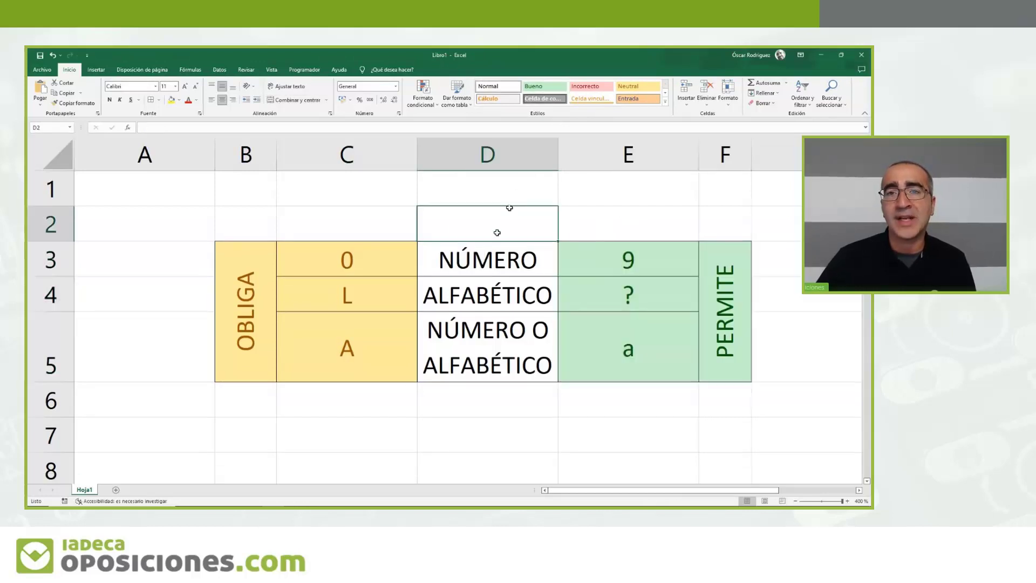
- Apply the grey check-cell style with bold white text to the descriptions in D3:D5
left_click_drag(488, 260, 488, 356)
left_click(543, 99)
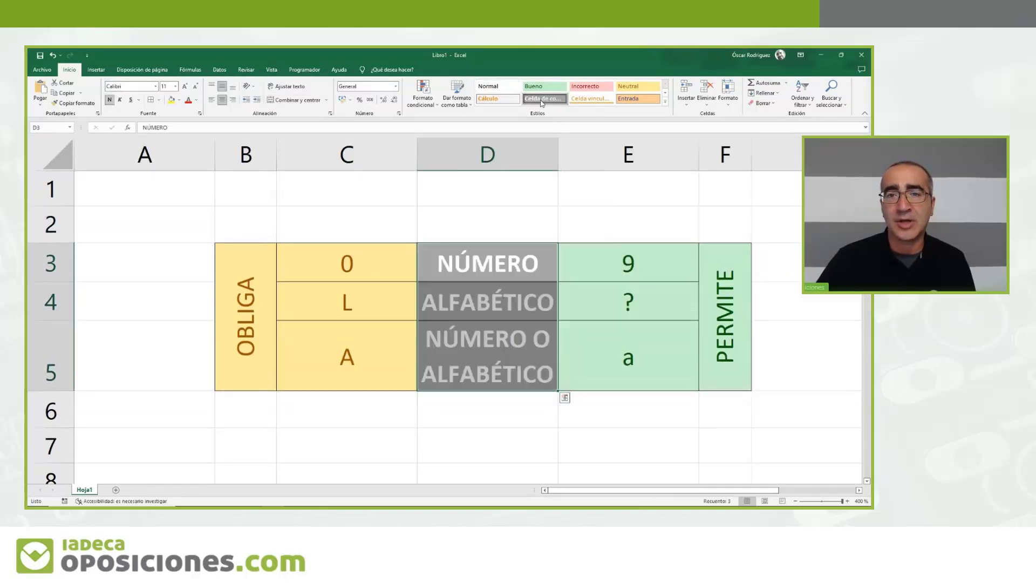
left_click(513, 203)
left_click(467, 270)
left_click(465, 303)
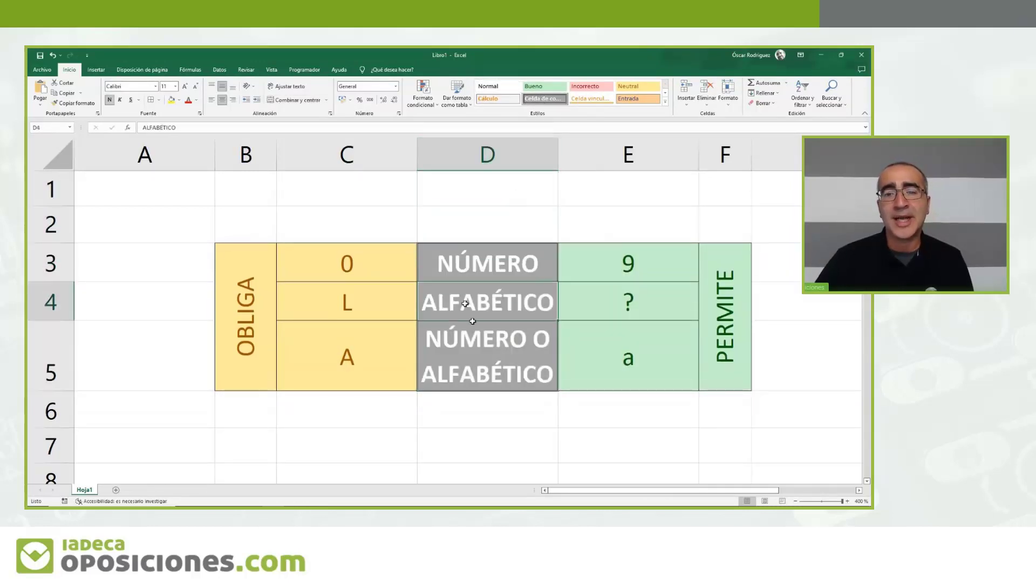
left_click(482, 359)
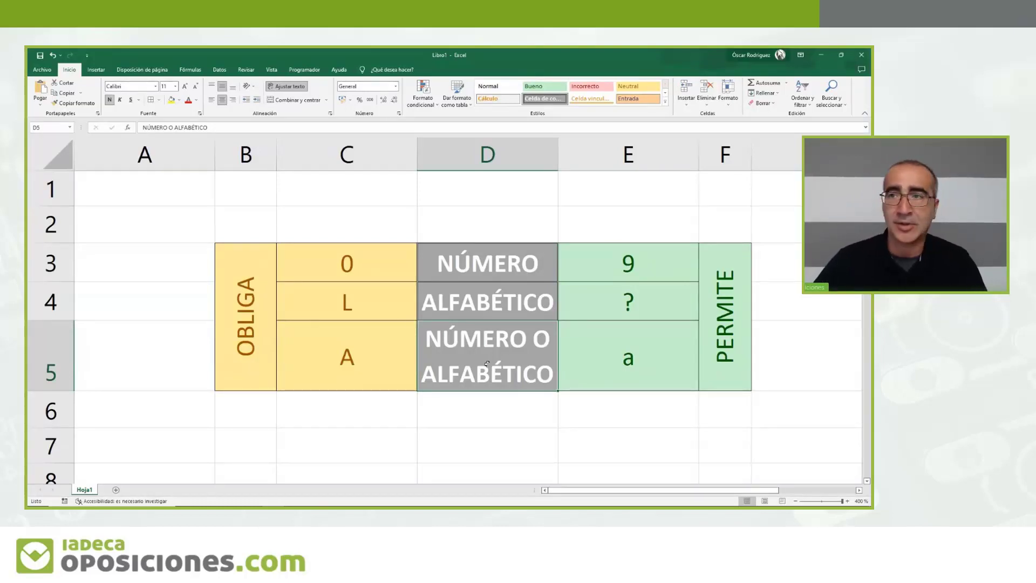
- Switch to Access and set the input mask of the DNI field to 00000000L
left_click(824, 52)
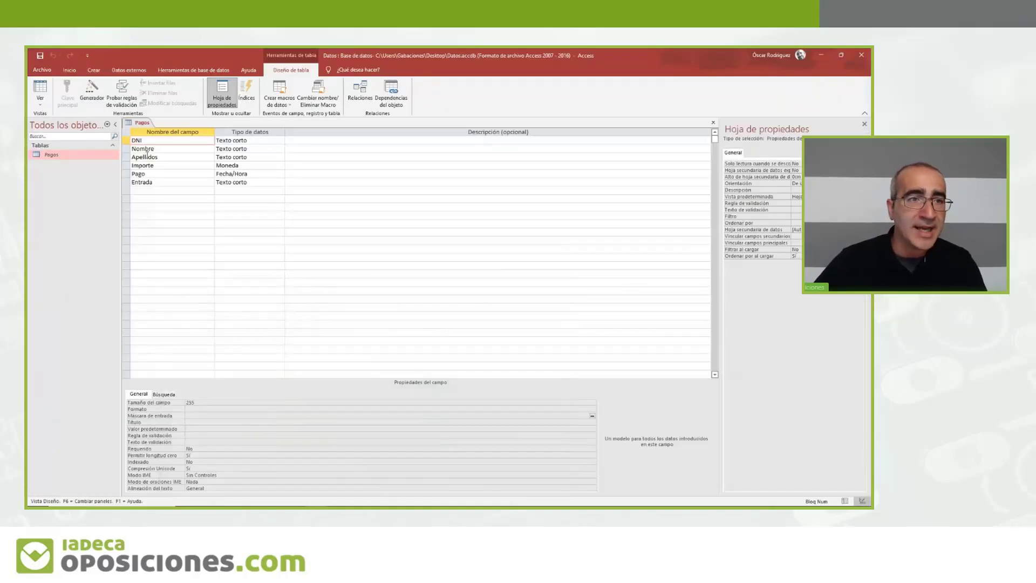
left_click(153, 140)
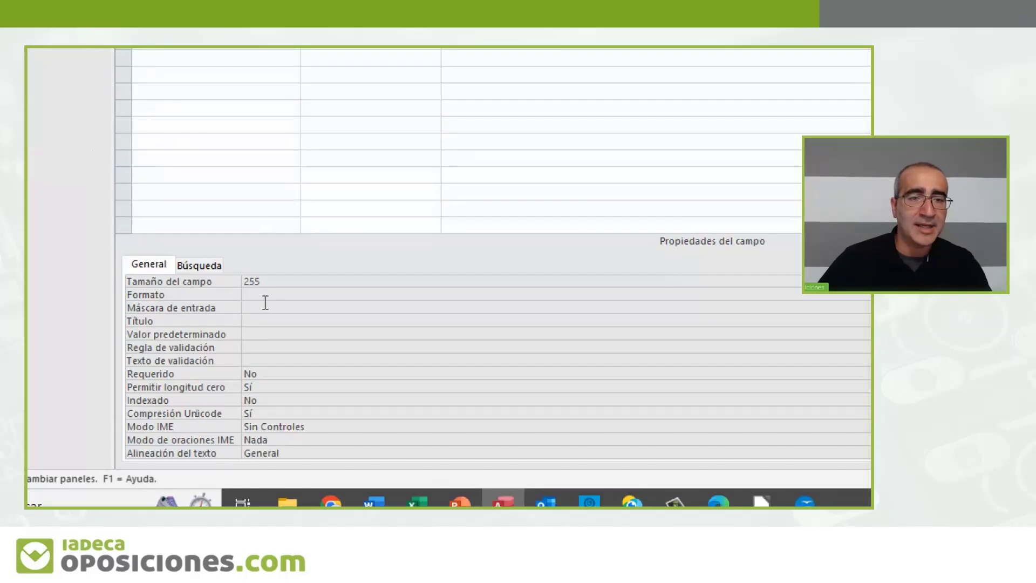
left_click(265, 305)
type("00")
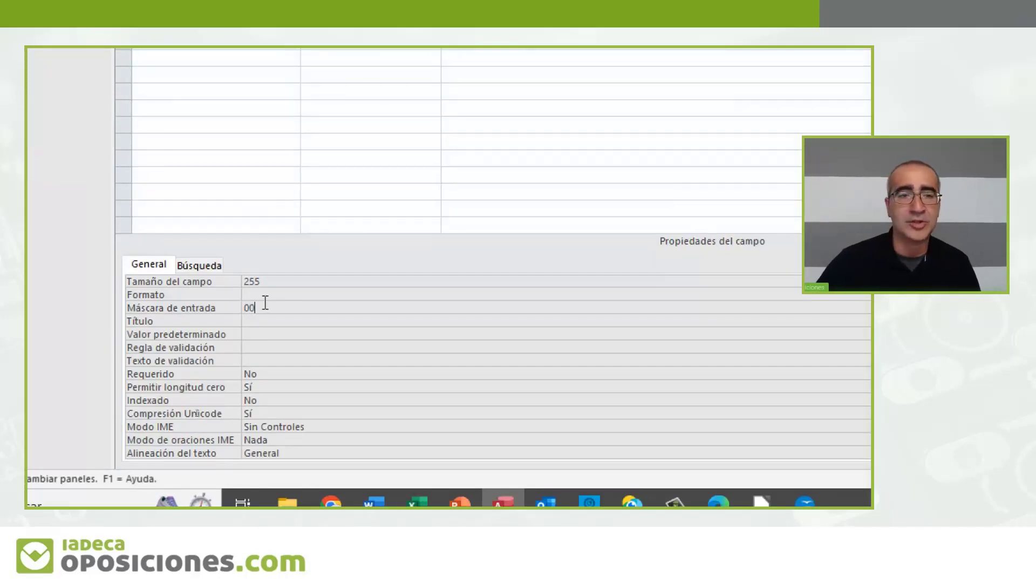
type("0000")
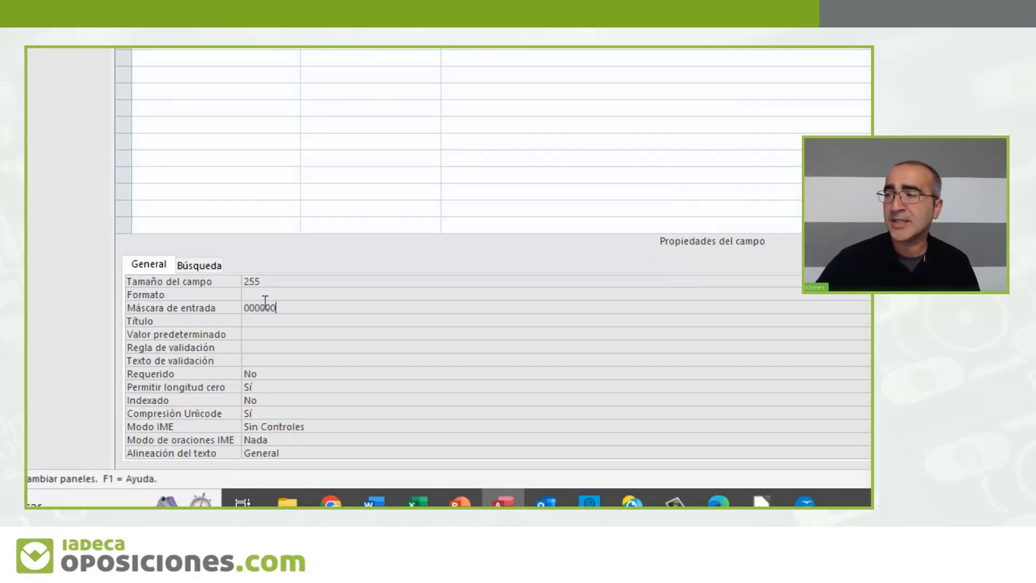
type("00")
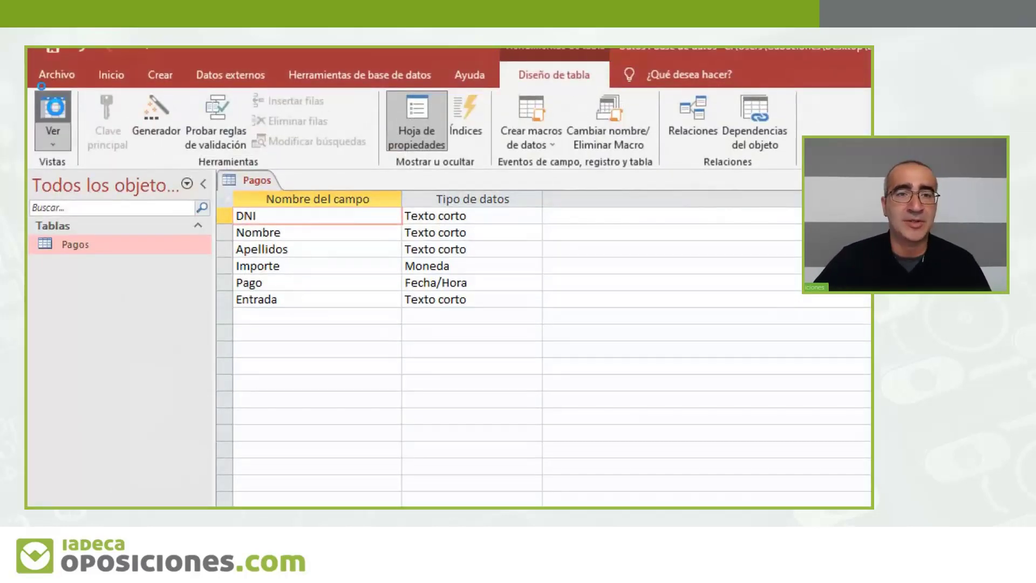
- Save the Pagos table, show it in datasheet view and test the first record's DNI mask with the letter a
left_click(52, 108)
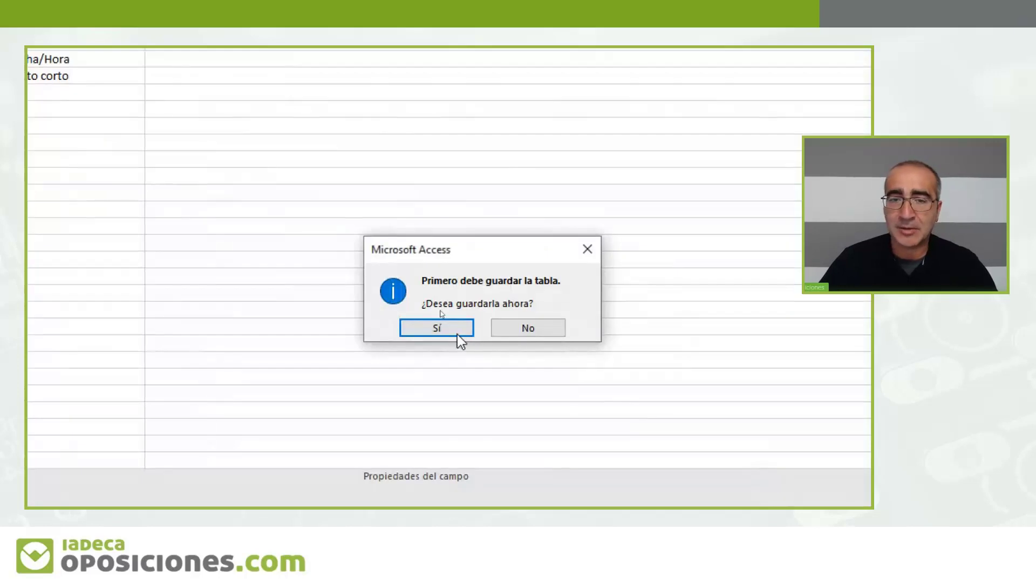
left_click(438, 328)
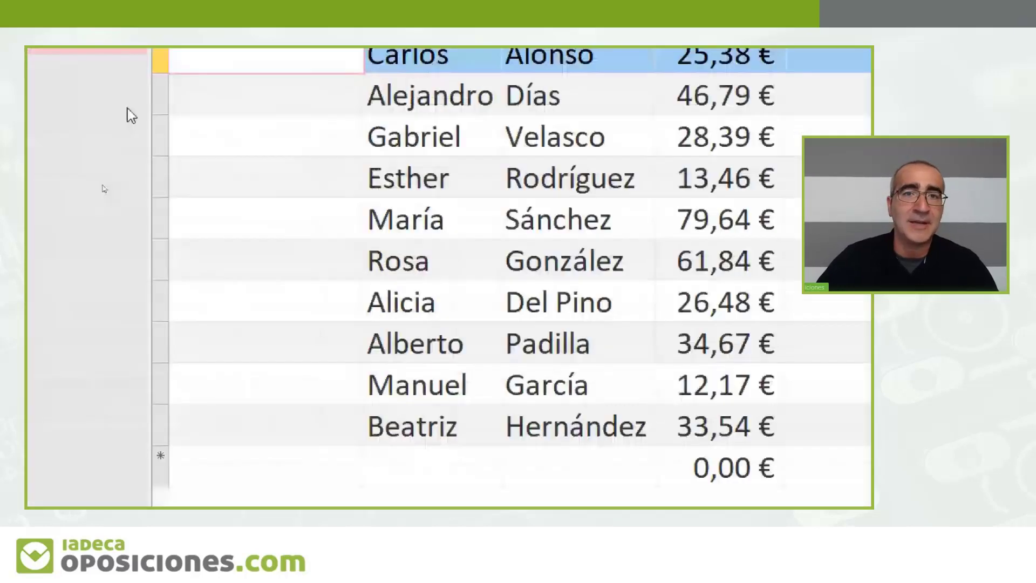
left_click(199, 52)
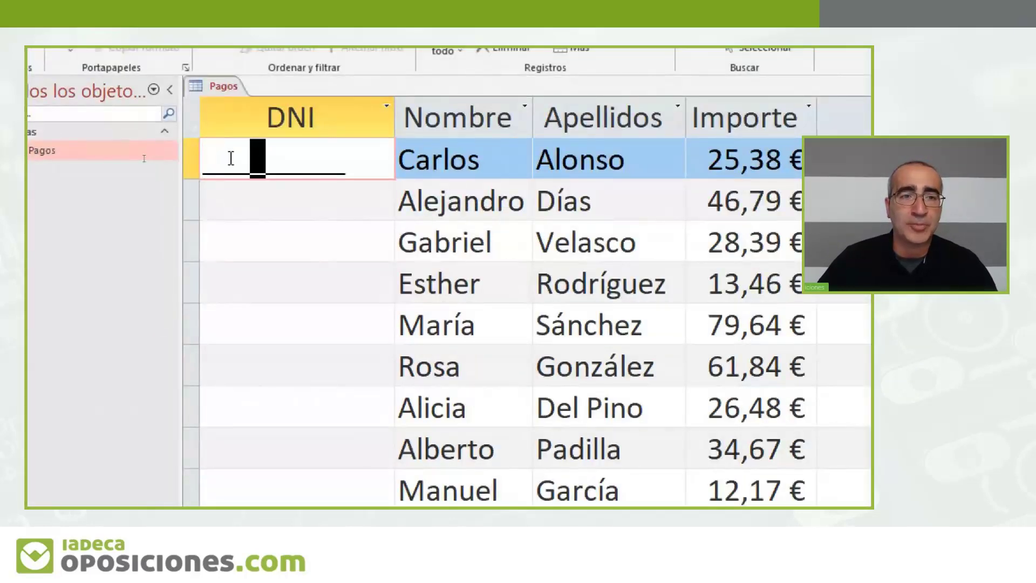
key("Right")
key("Right")
key("Left")
key("Left")
key("Left")
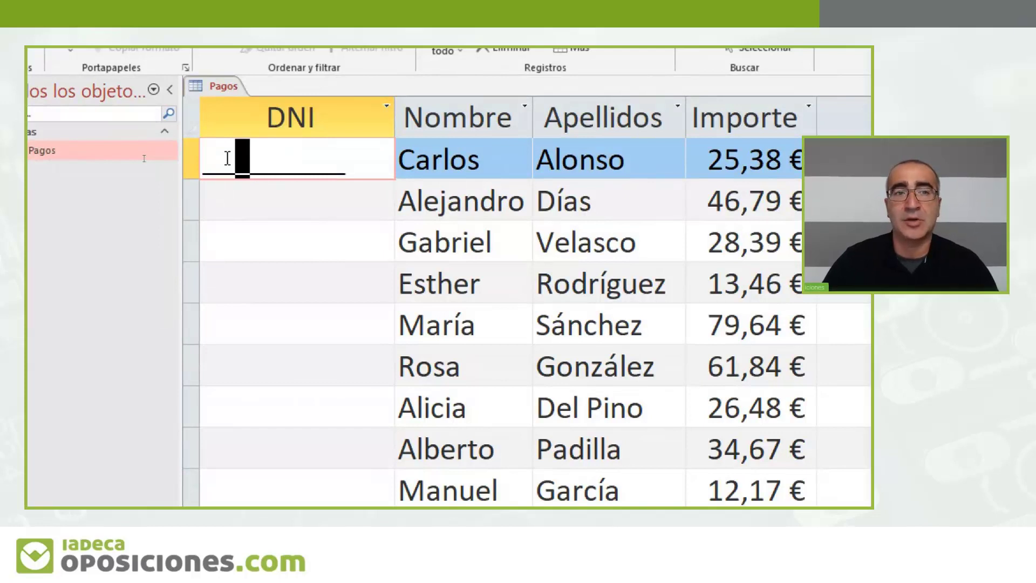
key("Left")
key("Left")
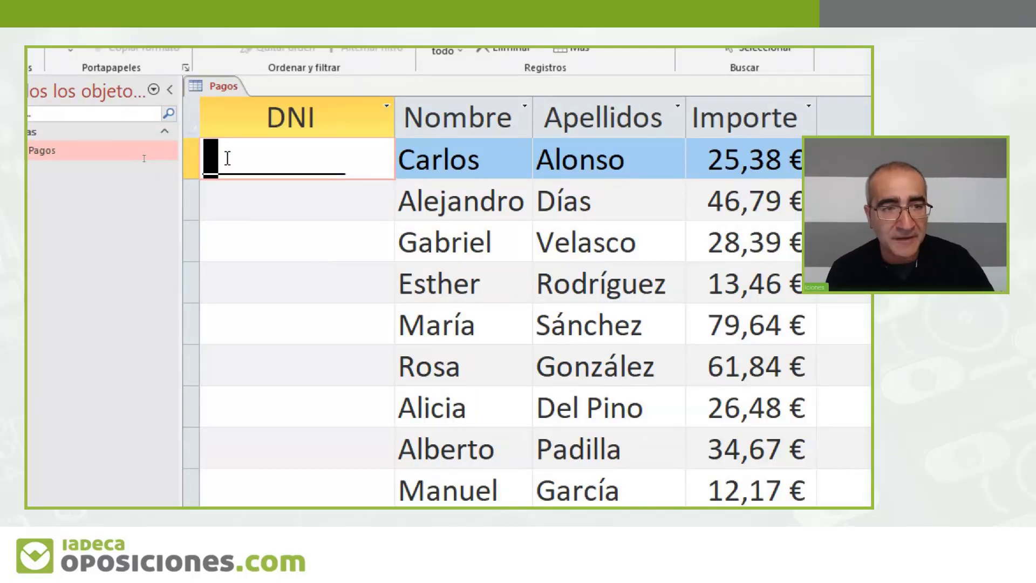
key("a")
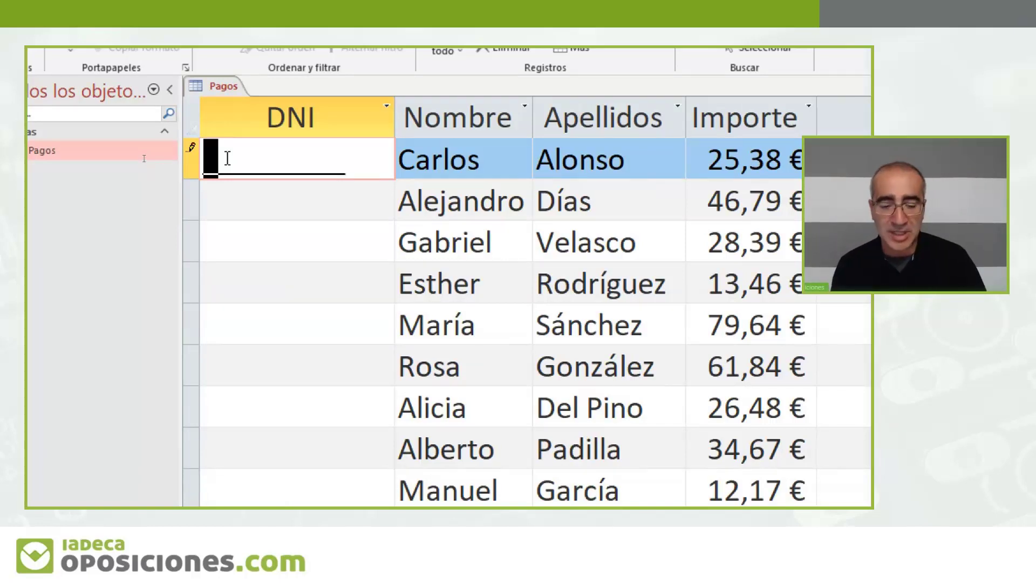
- Enter an eight-digit DNI number with its letter in the first record and save the record
type("43")
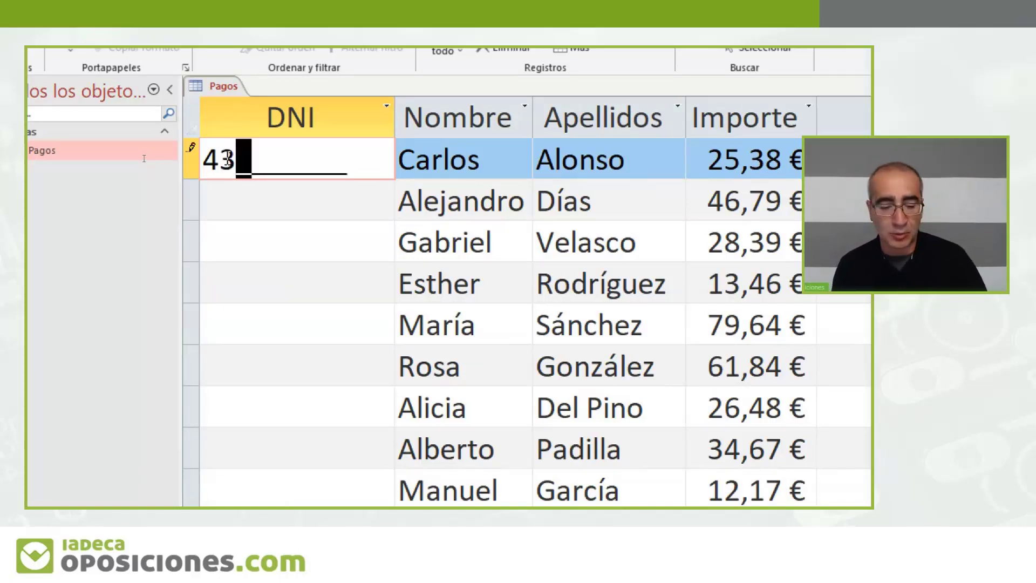
type("13")
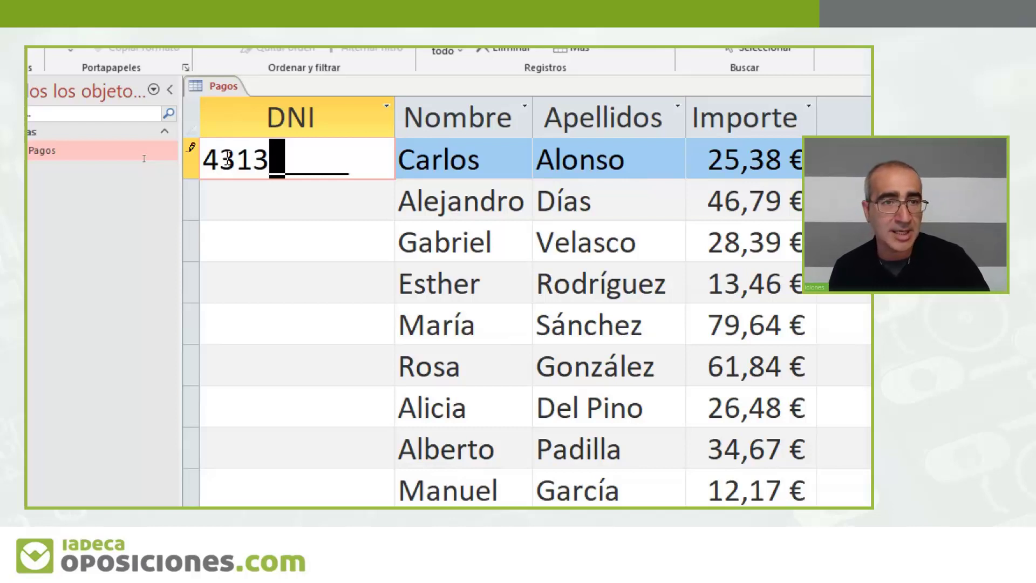
type("5853")
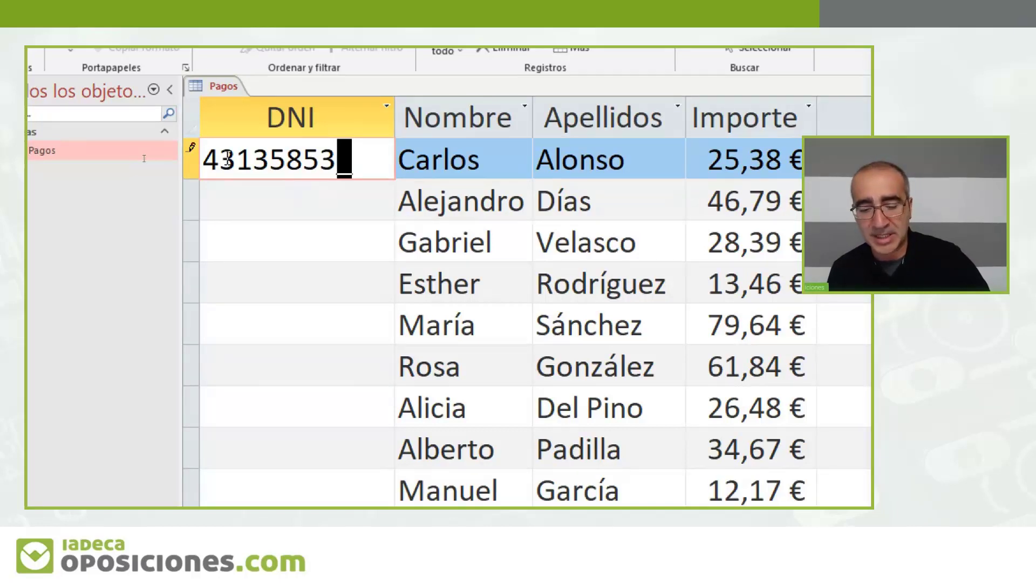
type("p")
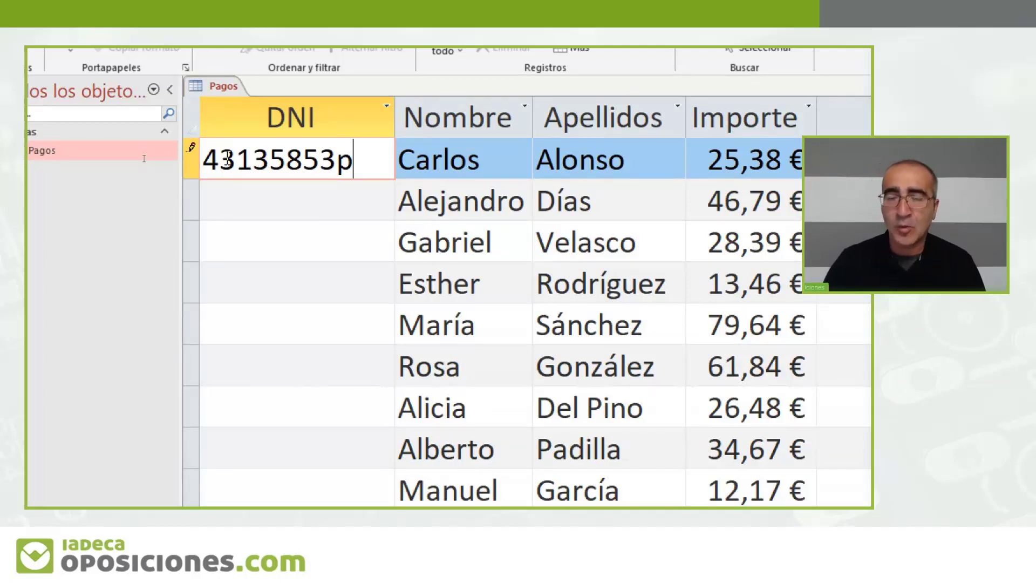
key("Down")
key("Up")
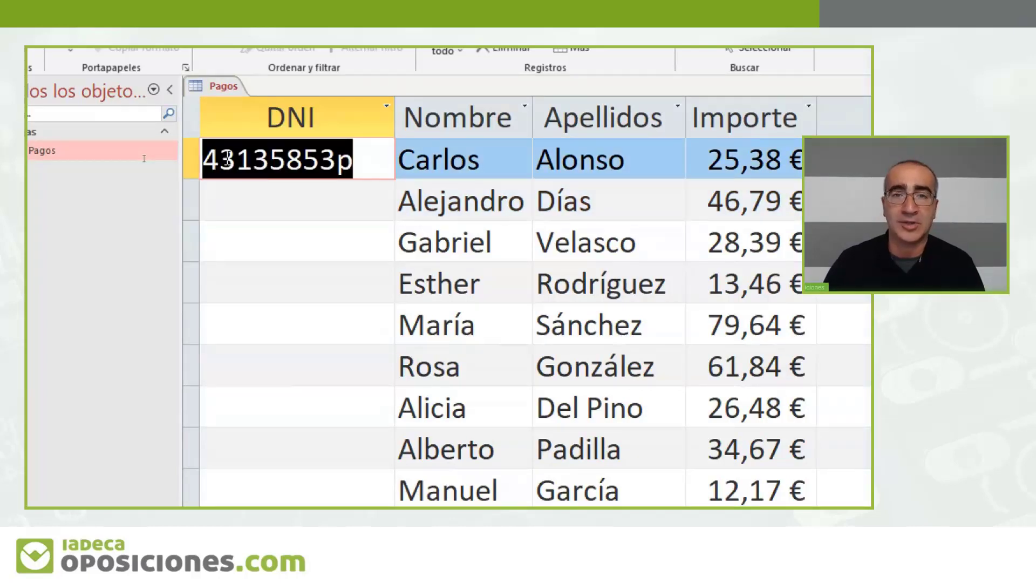
key("Tab")
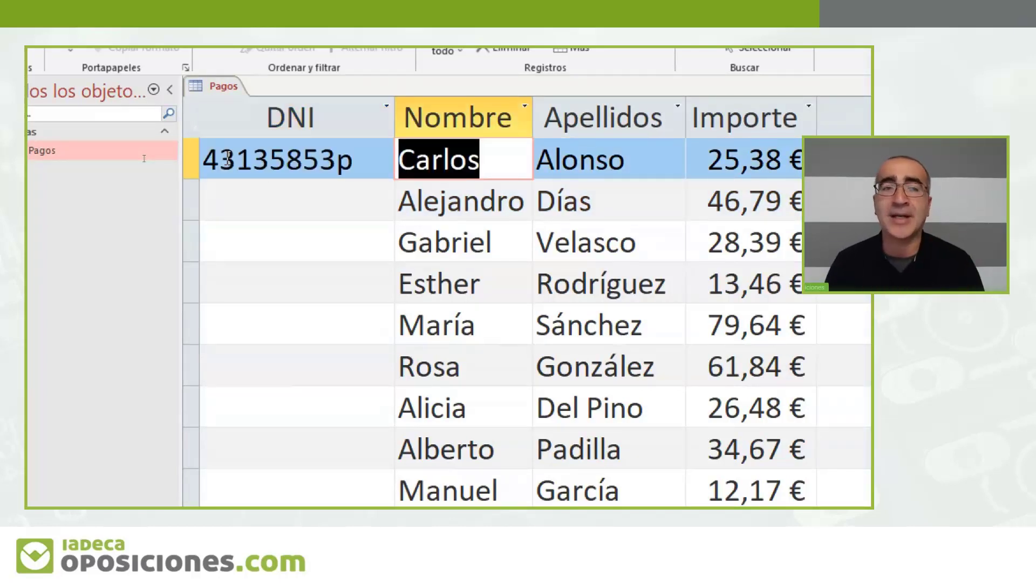
- Examine how the mask selects single characters within the first record's DNI
left_click(242, 159)
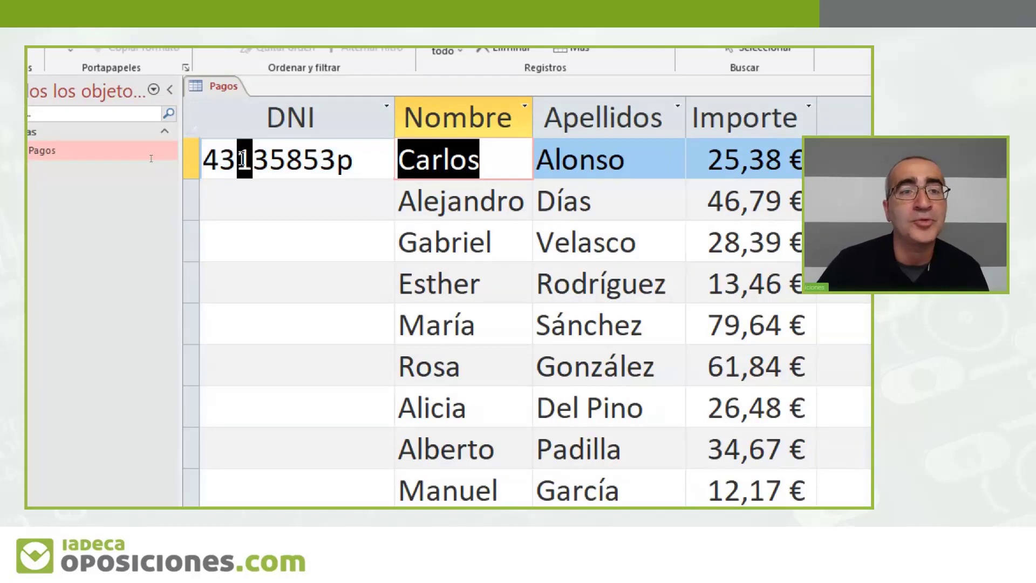
key("Left")
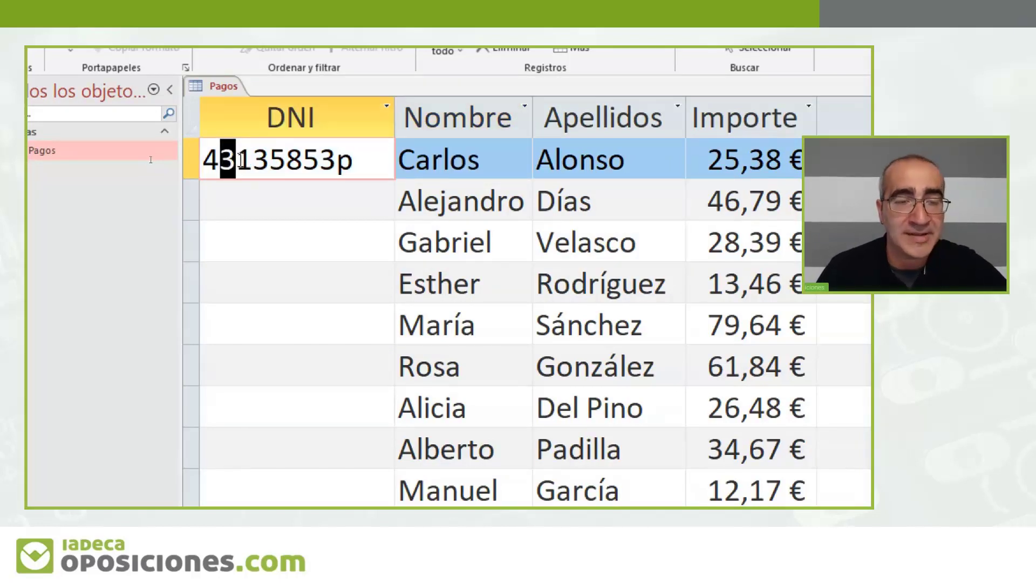
left_click(278, 150)
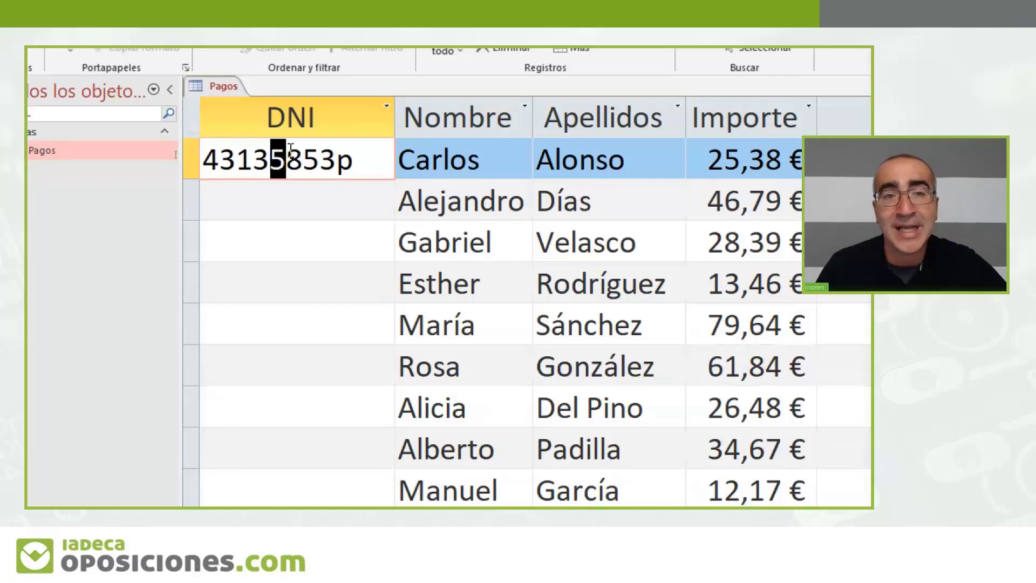
left_click(348, 168)
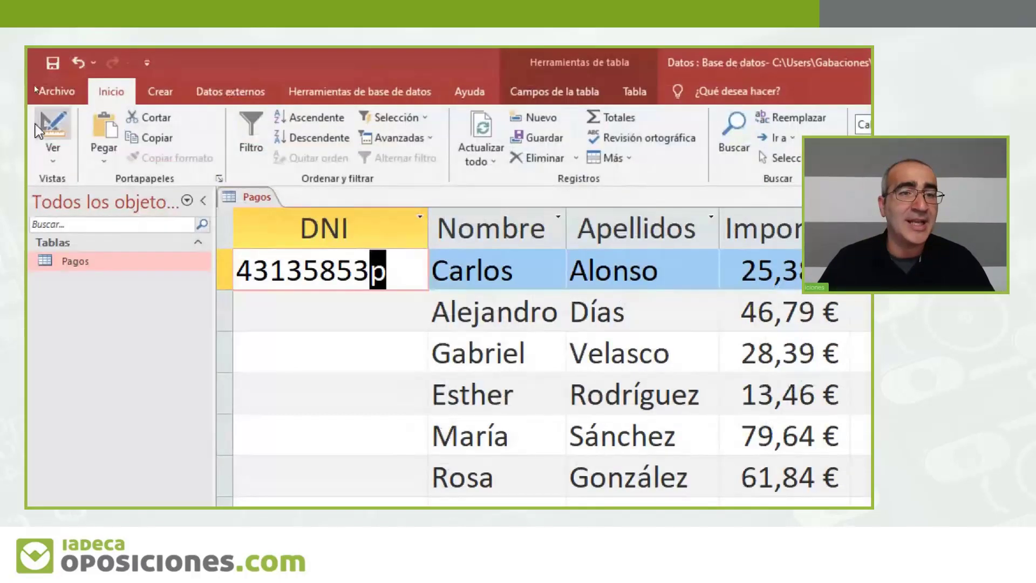
- Return the Pagos table to design view and check the mandatory number-or-letter character A in the Excel reference table
left_click(37, 130)
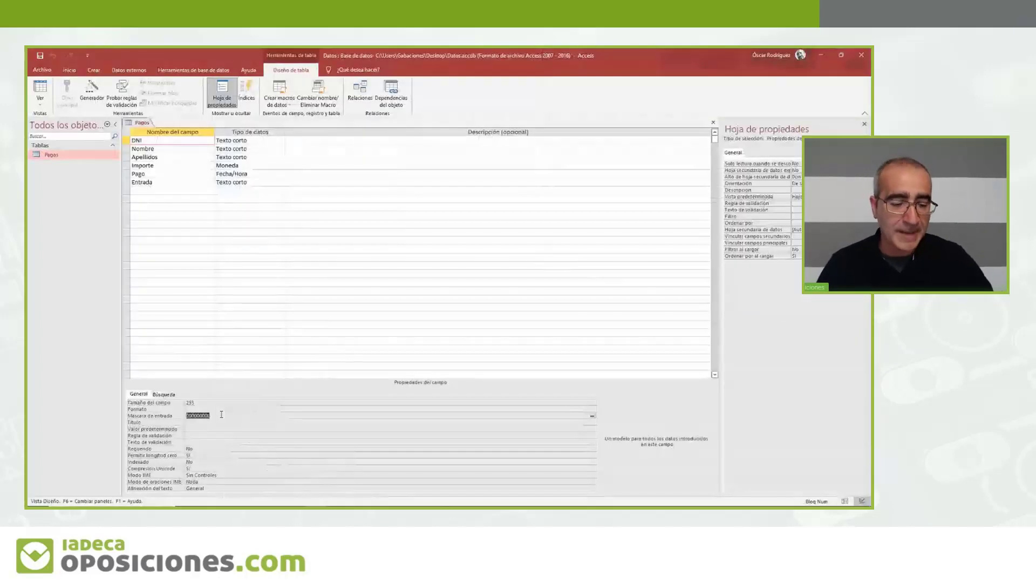
key("alt+Tab")
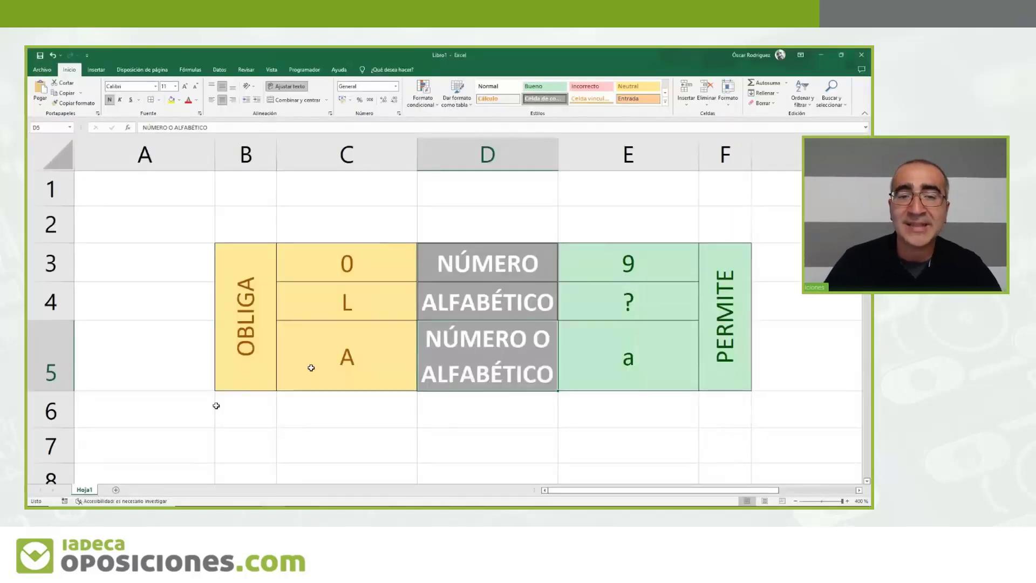
left_click(312, 366)
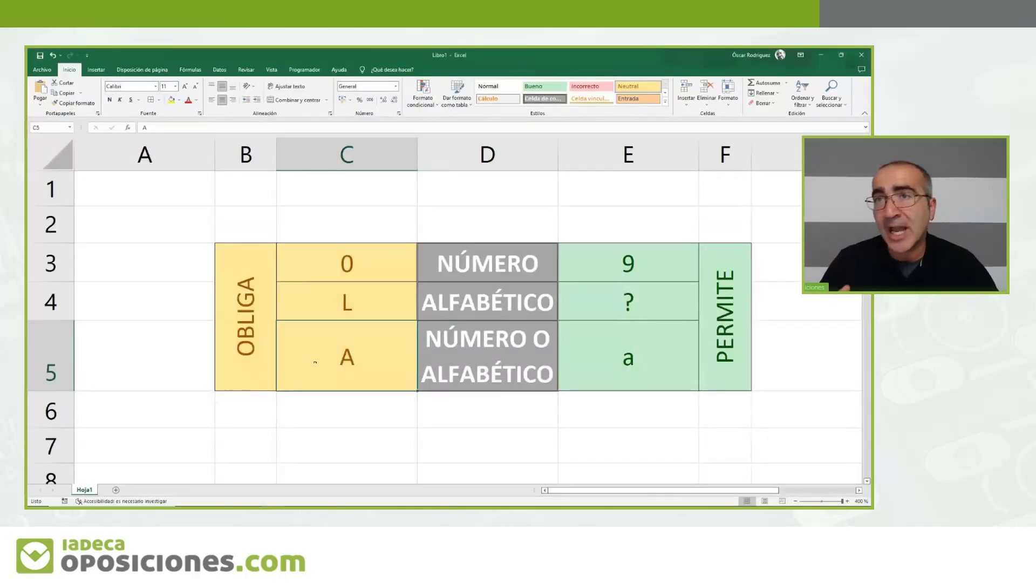
left_click(471, 336)
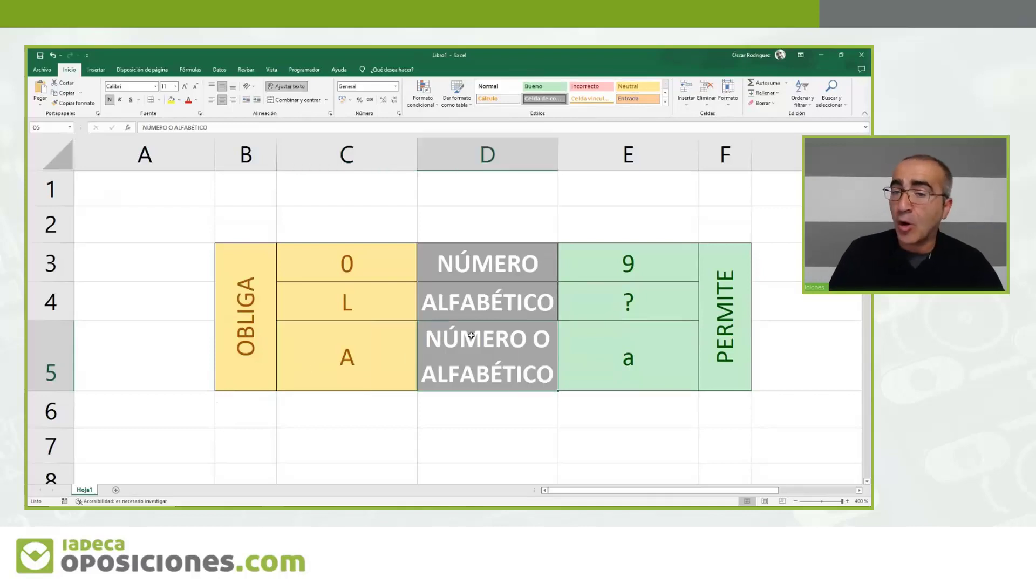
key("alt+Tab")
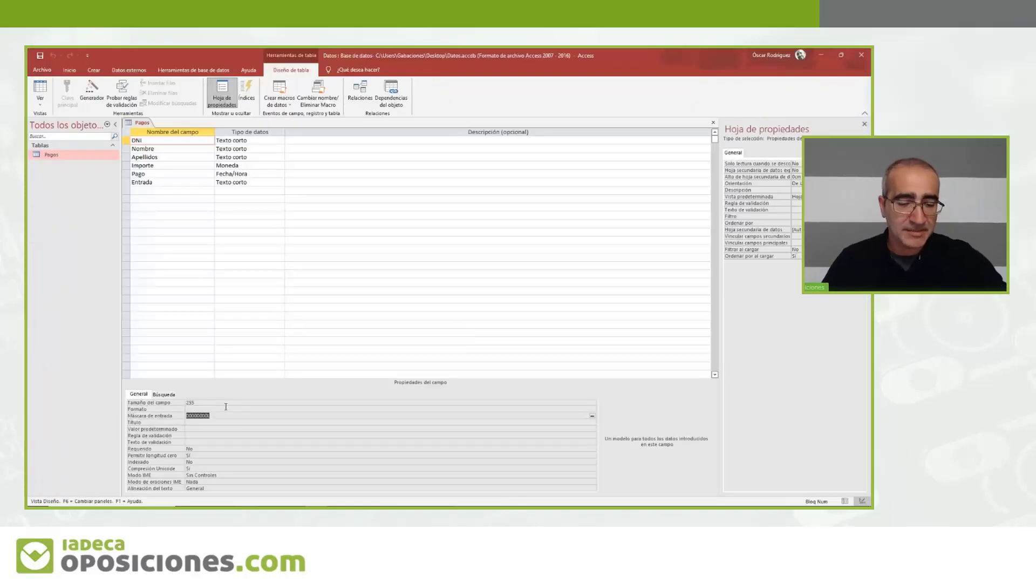
- Replace the DNI field's input mask with A0.000.000->L in the Zoom box
key("shift+F2")
left_click_drag(234, 268, 85, 260)
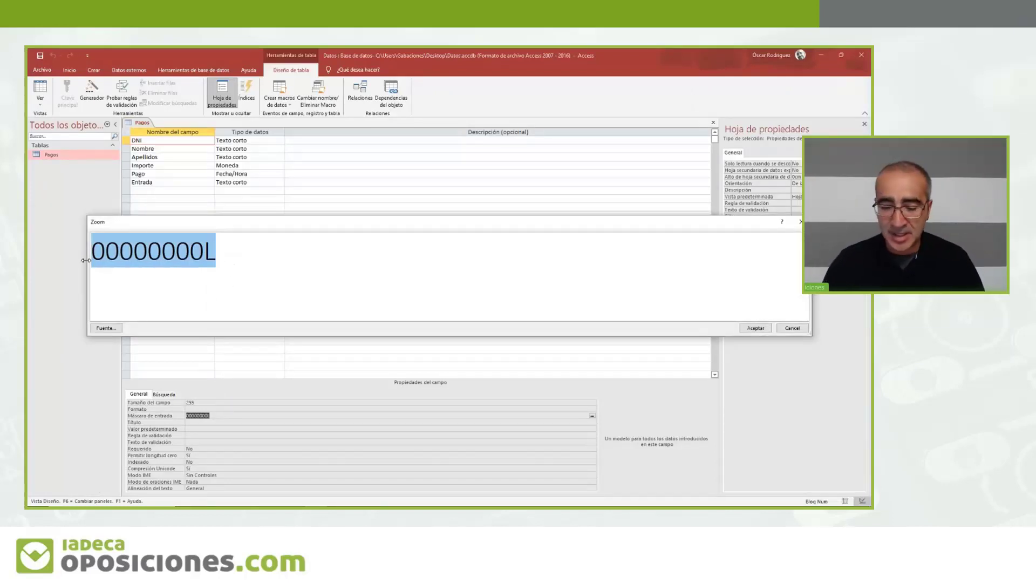
type("A")
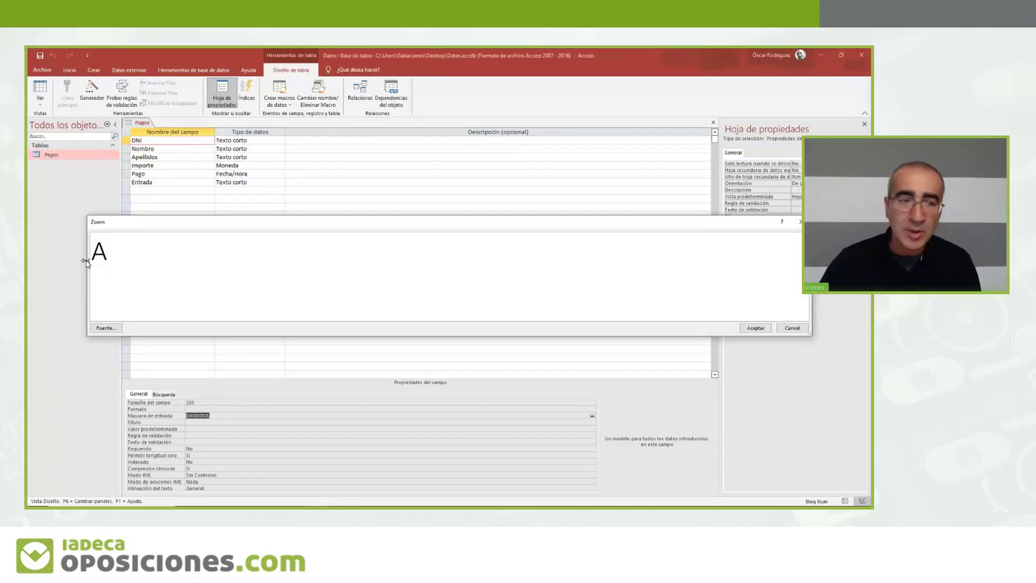
type("0.")
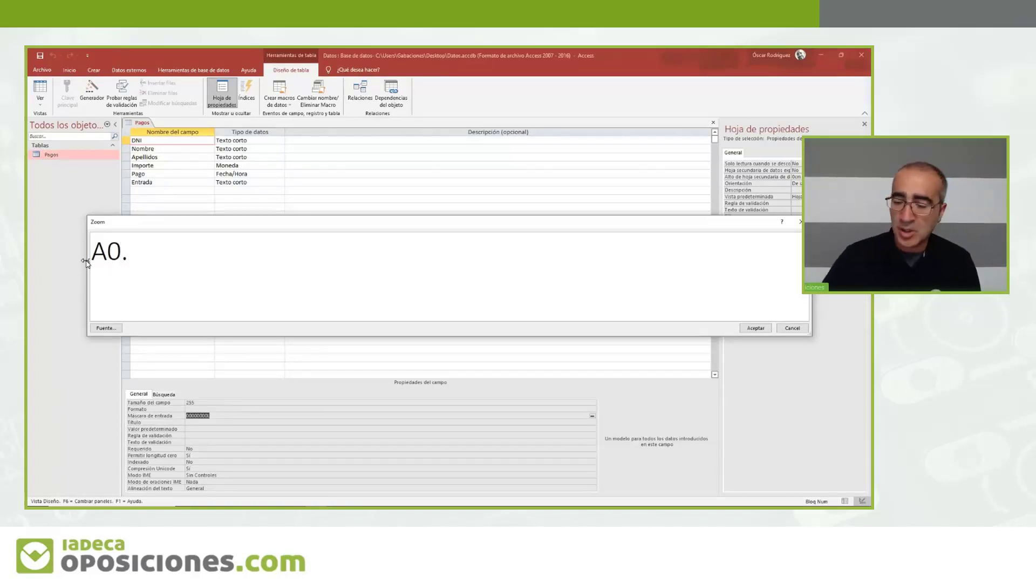
type("000")
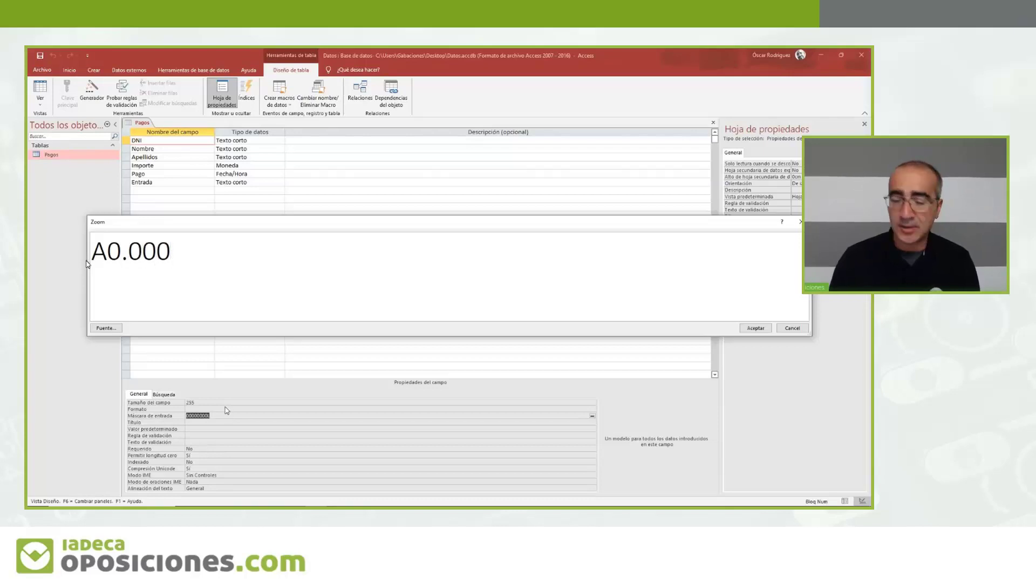
type(".000")
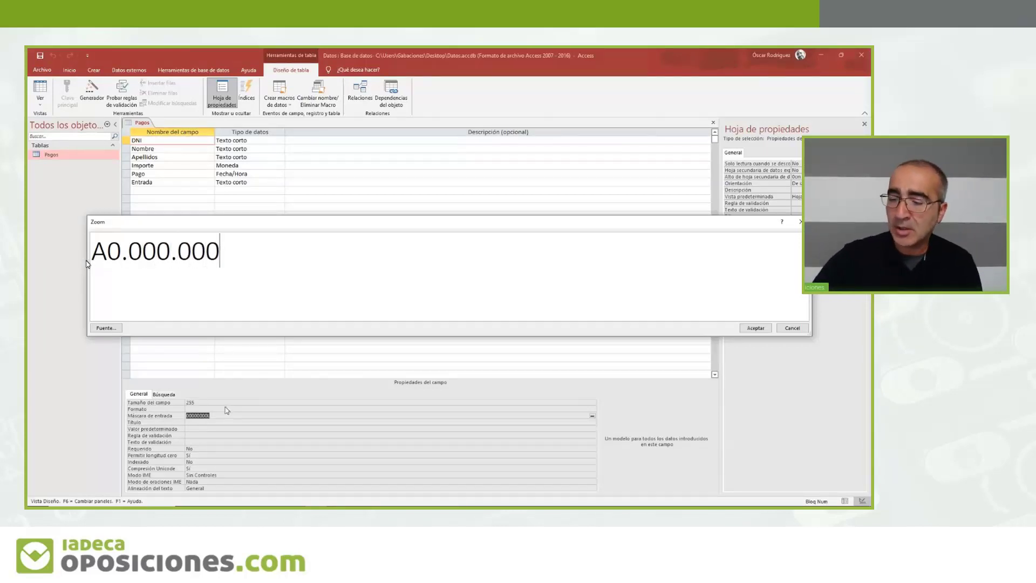
type("->")
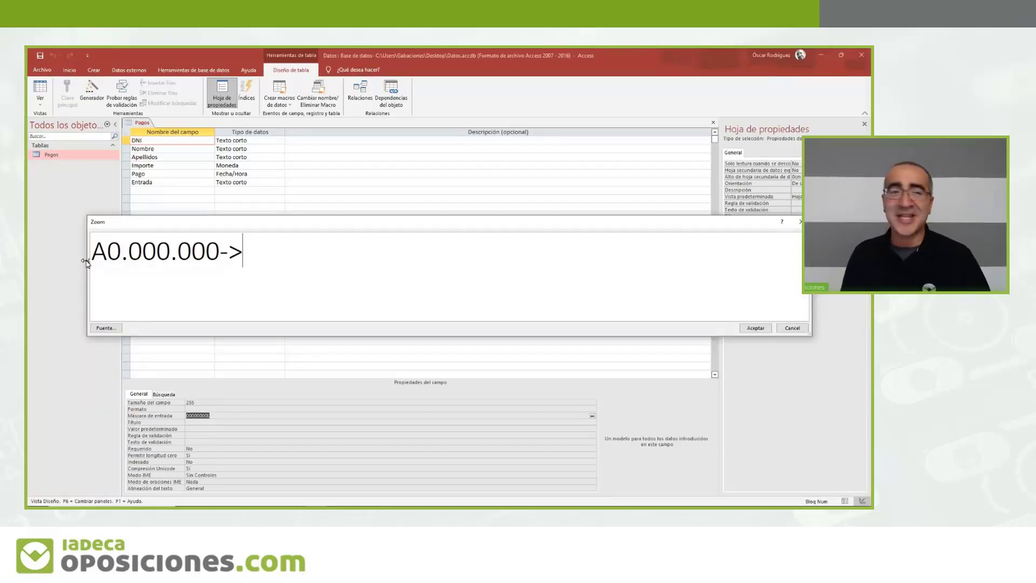
type("L")
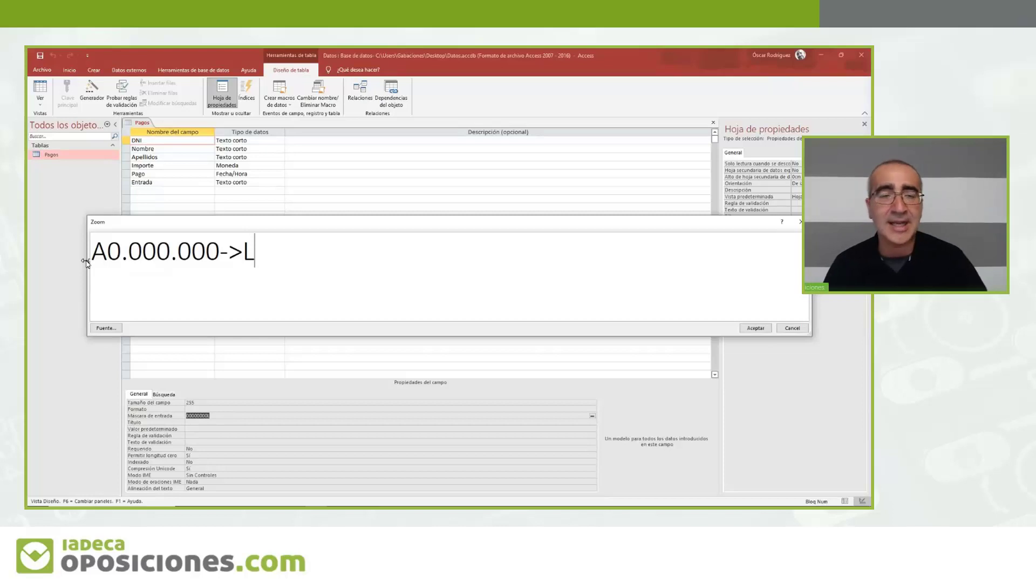
left_click(755, 330)
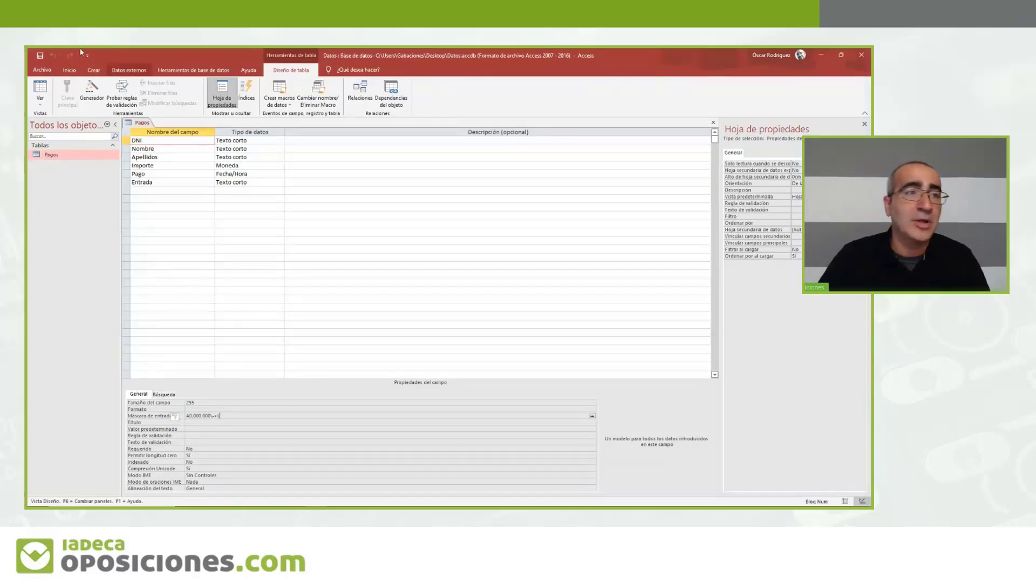
- Save the Pagos table, switch to datasheet view and enter an ID number starting with X in the second record's DNI field
left_click(39, 87)
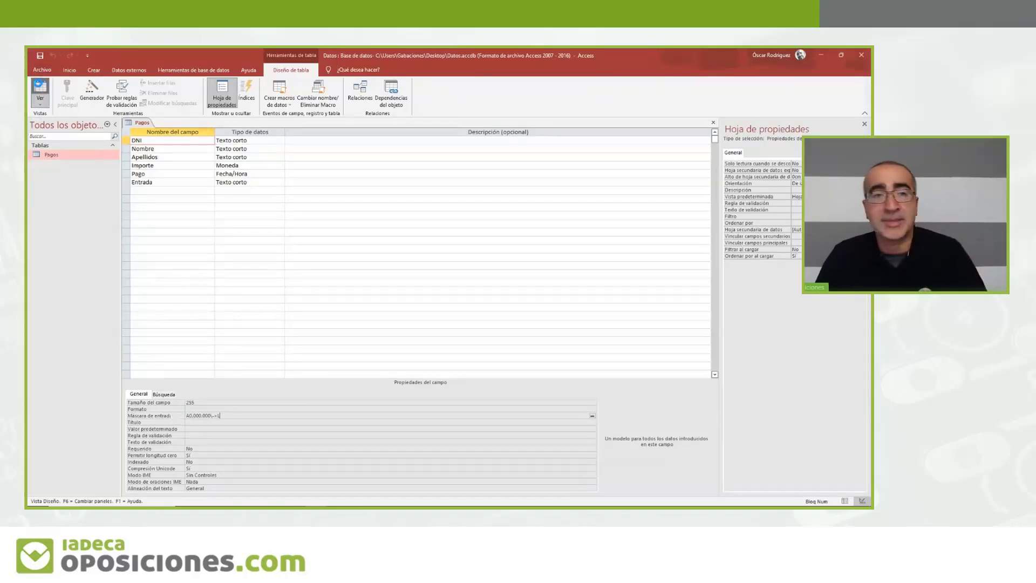
left_click(428, 309)
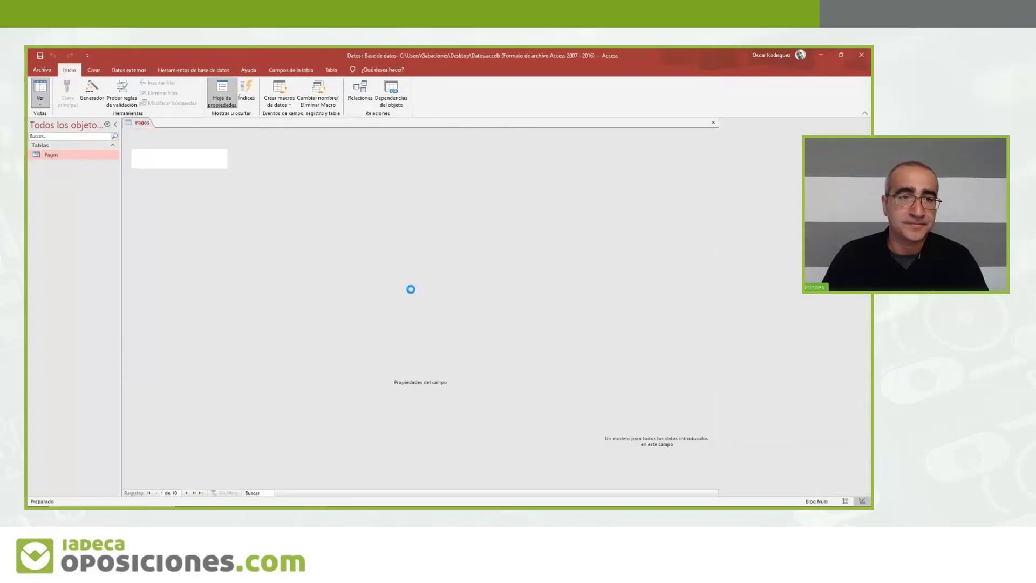
key("Down")
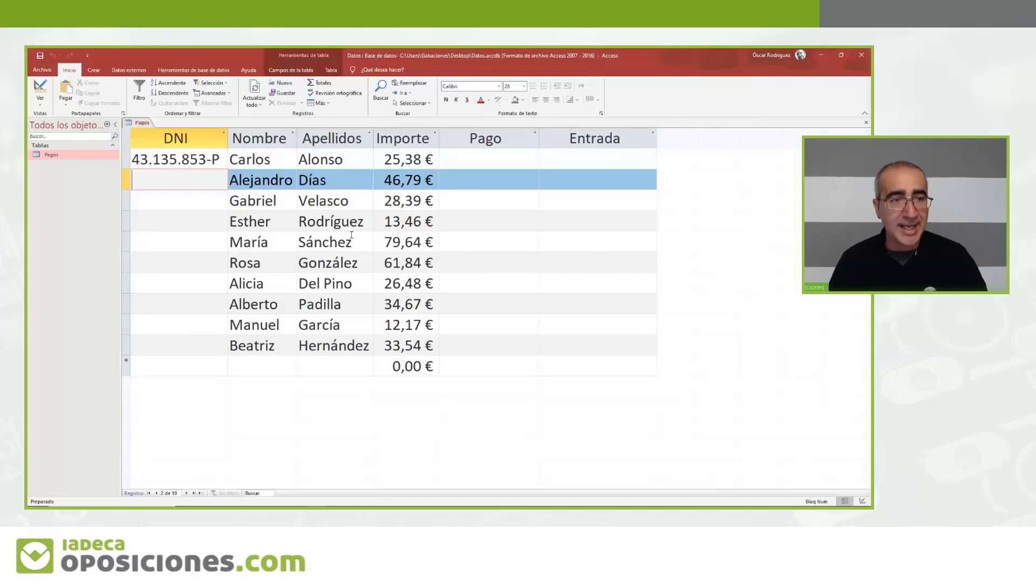
type("X")
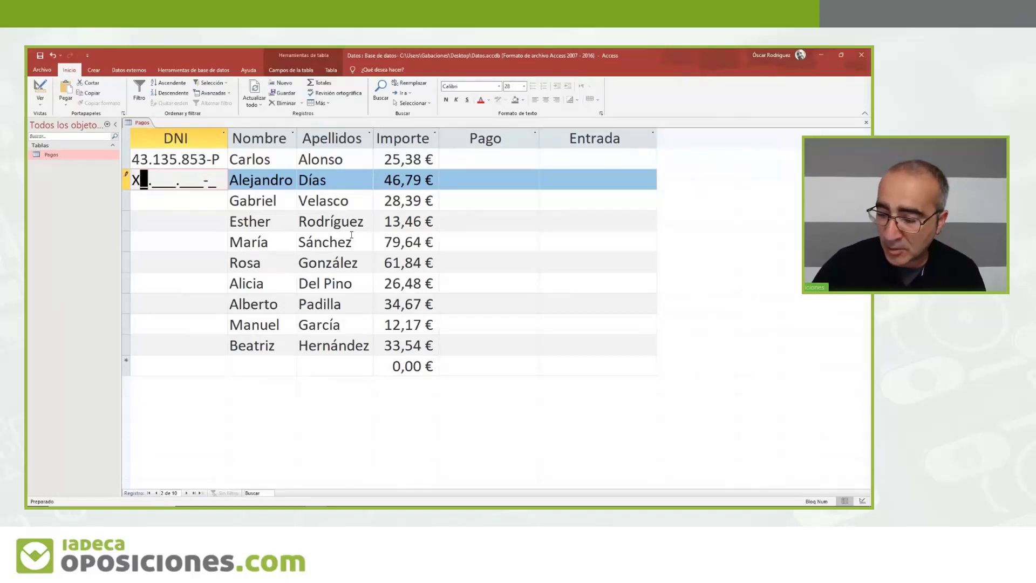
type("8.245.913-")
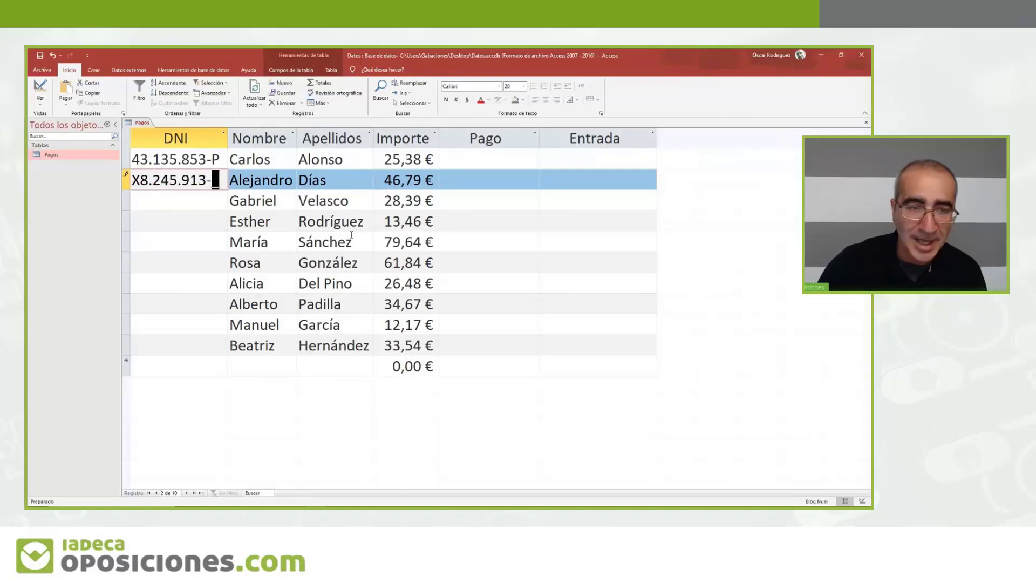
type("M")
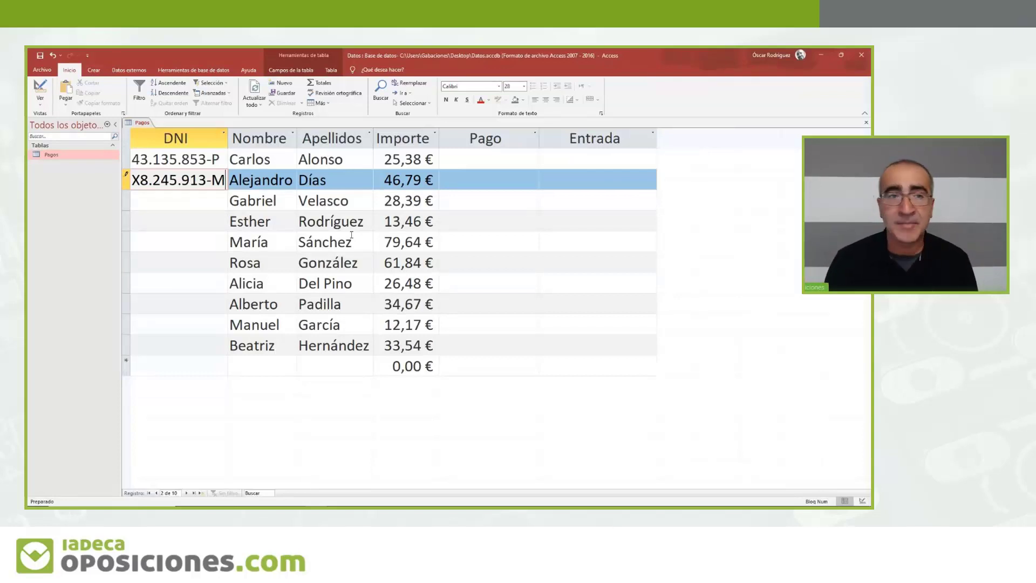
left_click(500, 162)
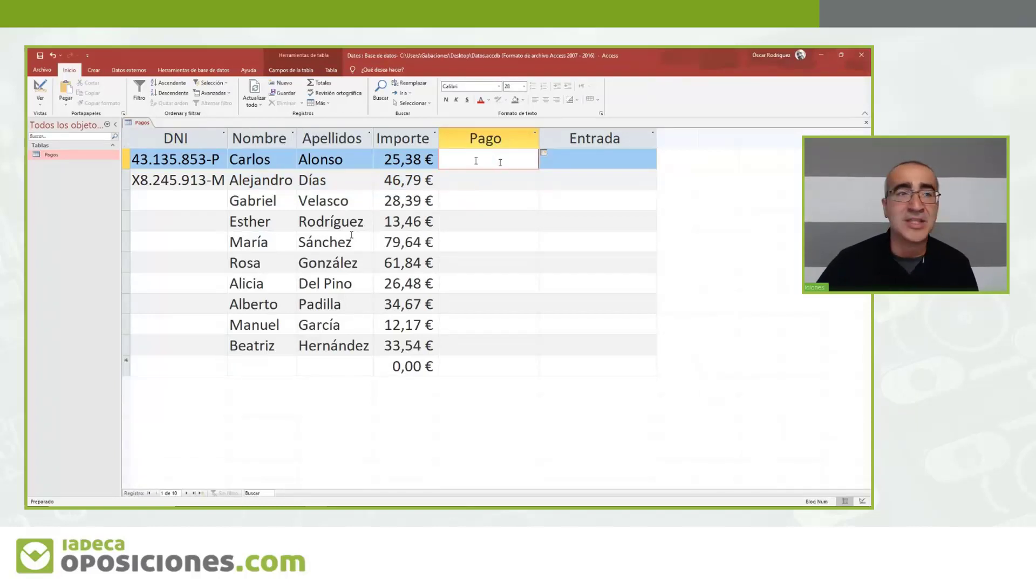
- In design view, start the input mask wizard for the Pago field, choose Fecha corta and try out its mask
left_click(40, 89)
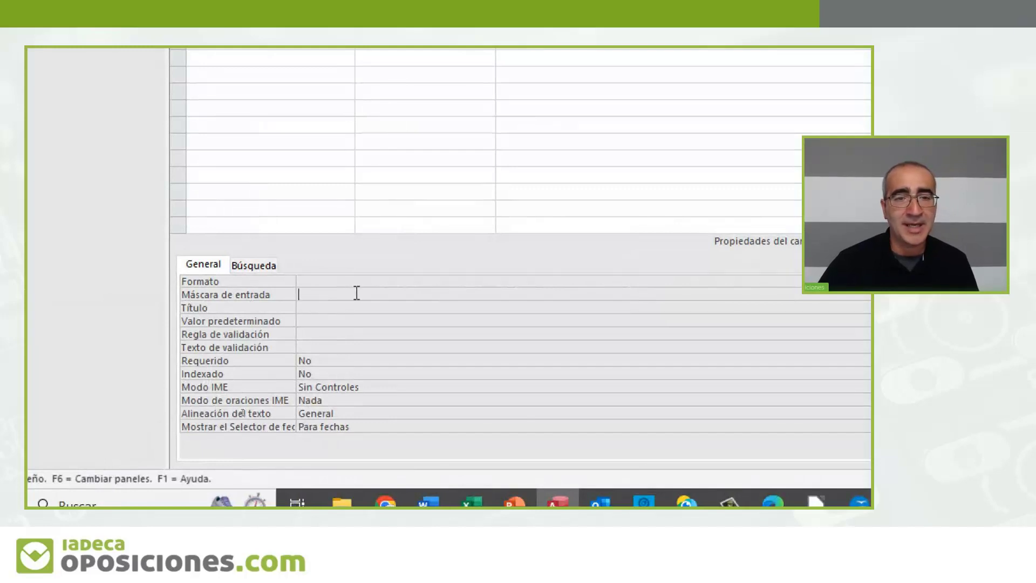
left_click(771, 296)
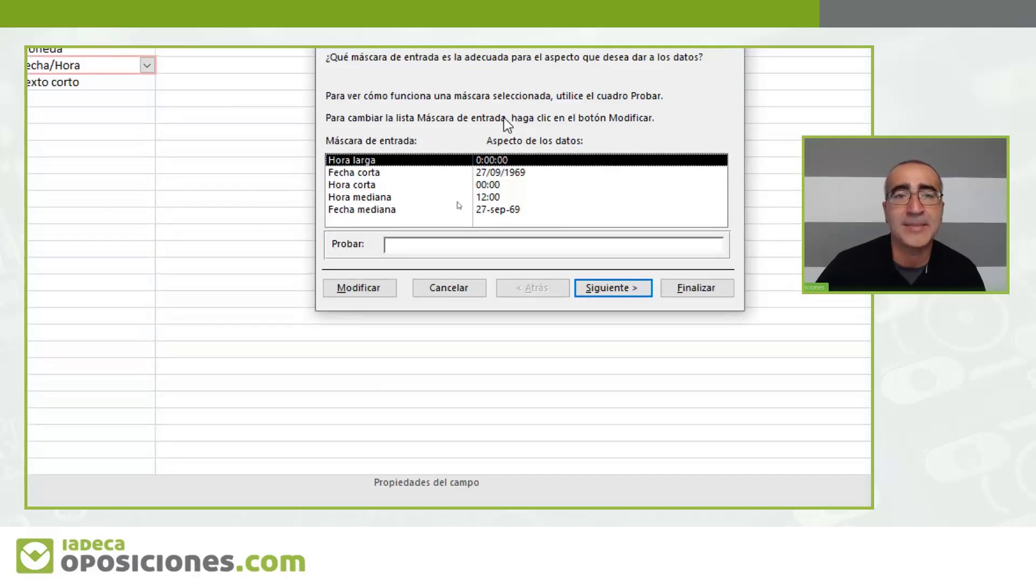
left_click(387, 173)
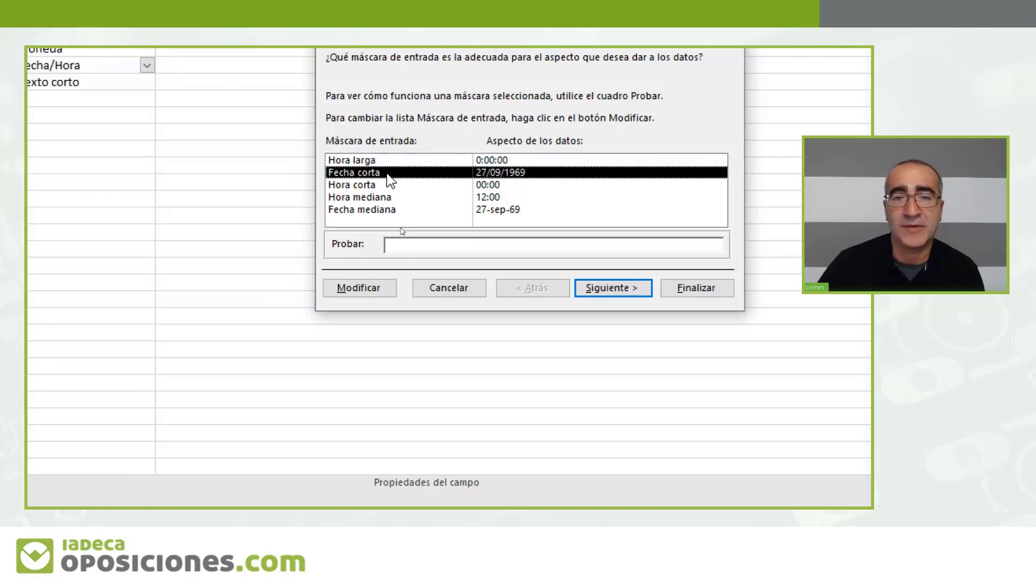
left_click(538, 248)
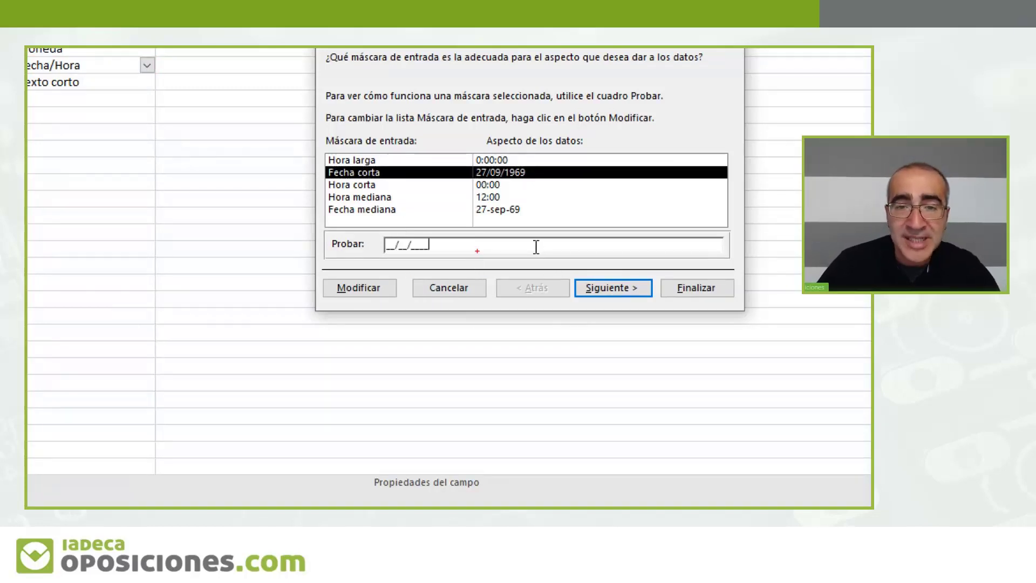
mouse_move(421, 254)
left_mouse_down()
mouse_move(415, 239)
mouse_move(391, 252)
left_mouse_up()
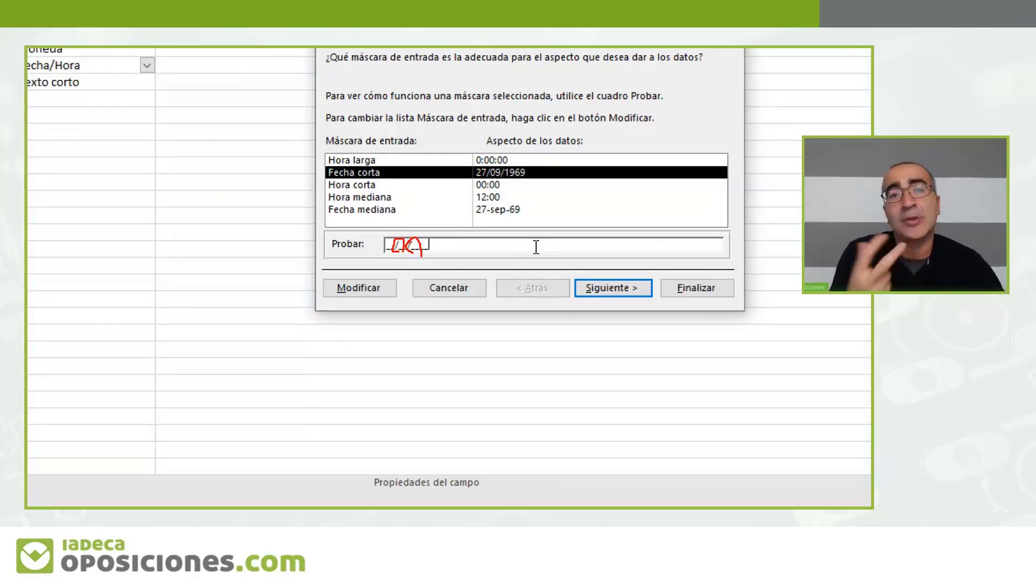
key("Escape")
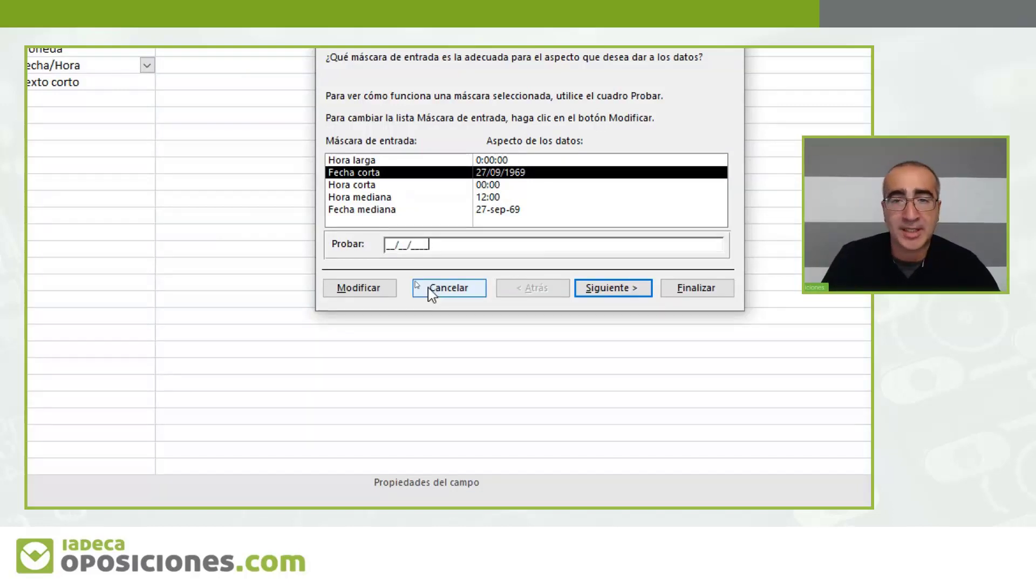
- Review the placeholder character options, keep the 00/00/0000 mask with the underscore placeholder, and finish the wizard
left_click(646, 287)
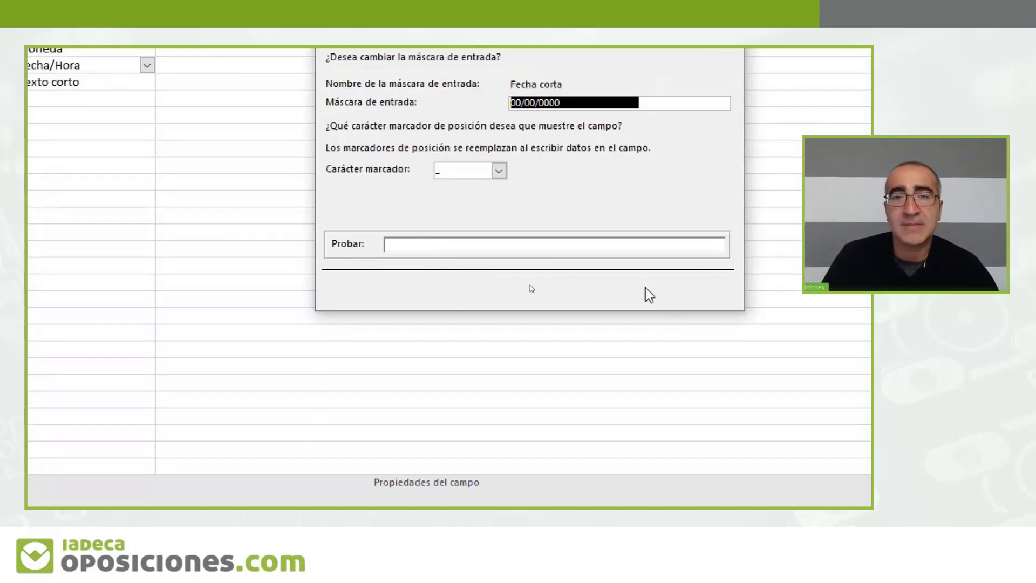
left_click(565, 129)
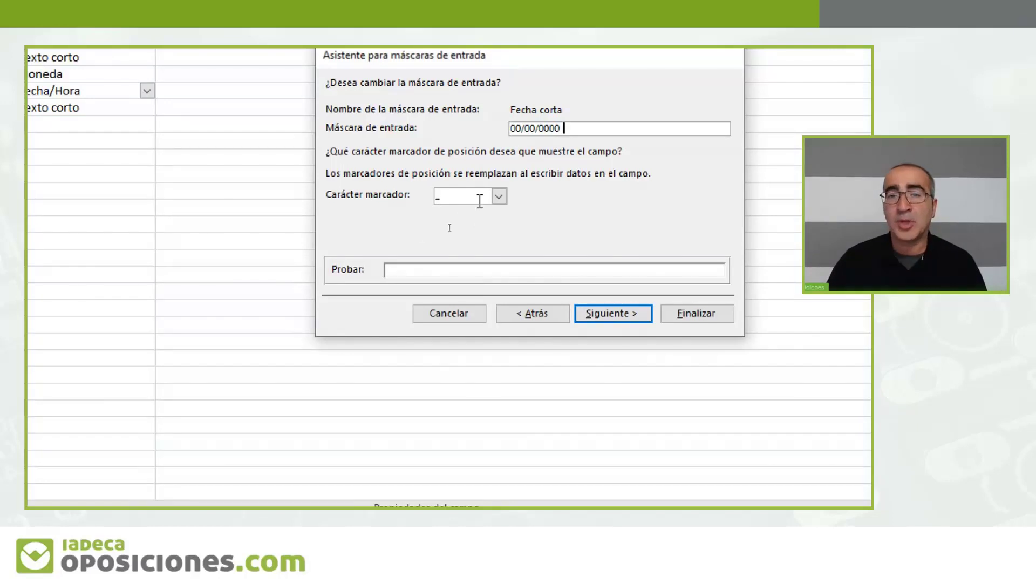
left_click(497, 196)
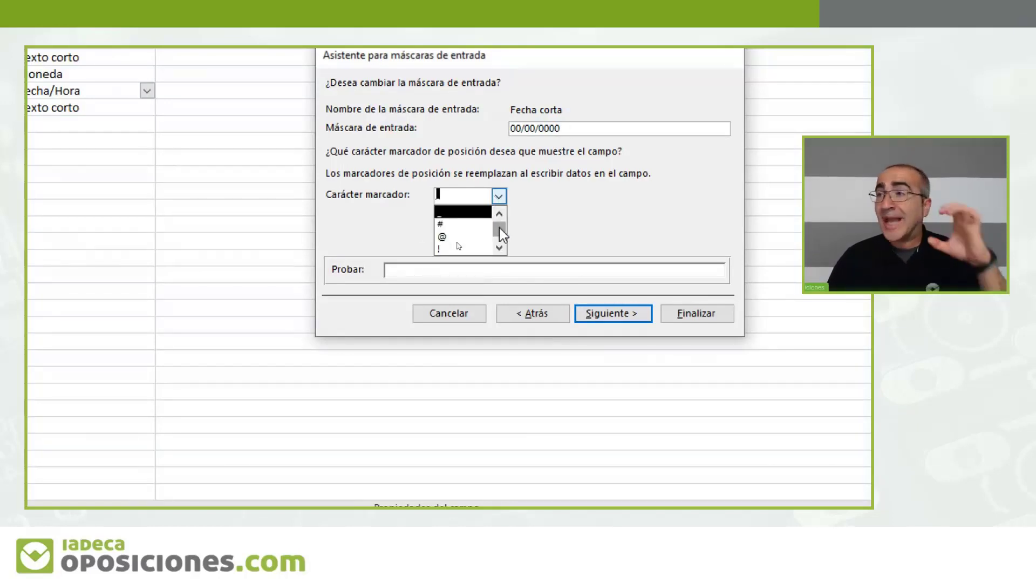
scroll(500, 228, "down", 1)
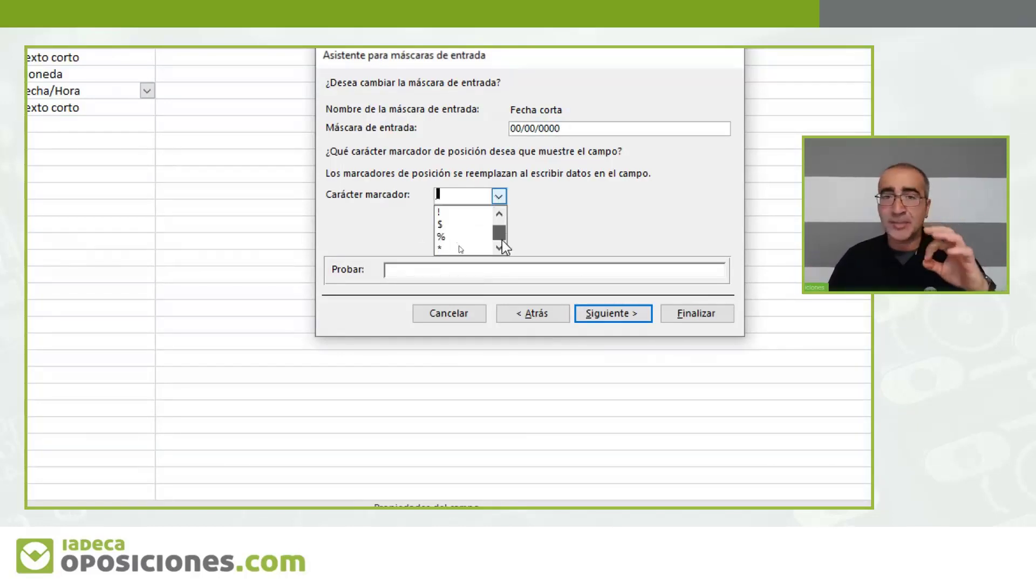
scroll(502, 227, "up", 1)
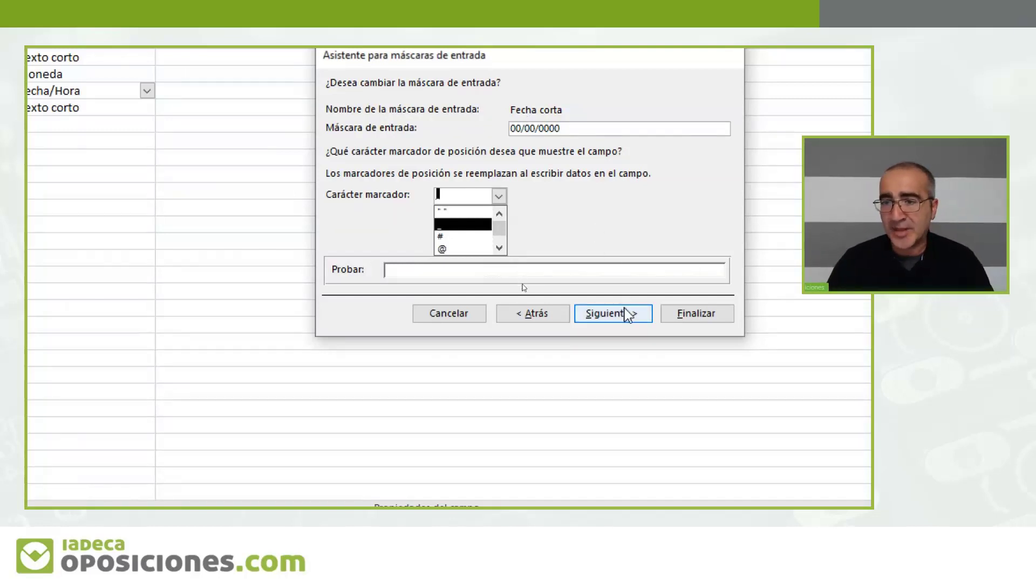
left_click(671, 309)
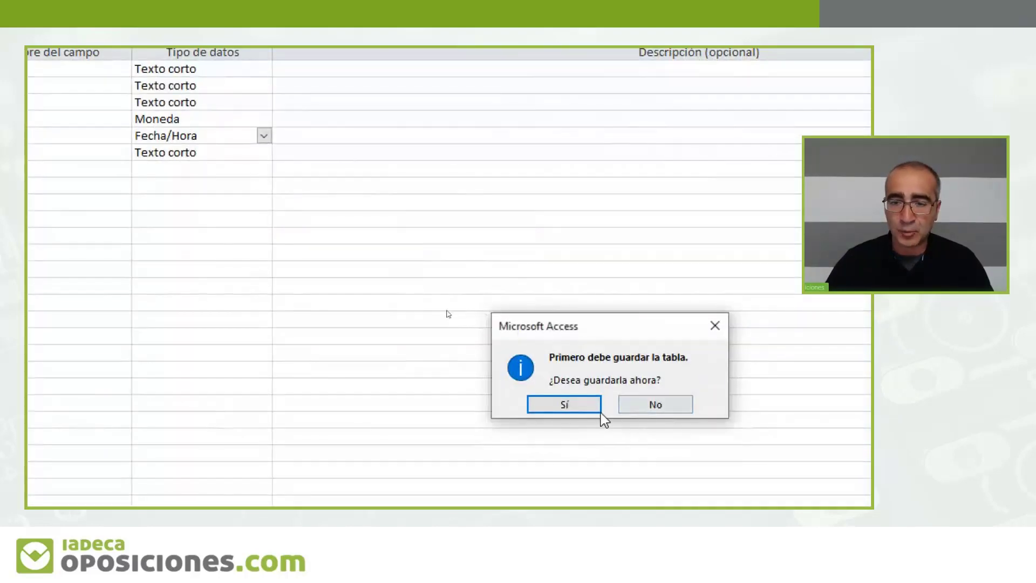
- Save the table, switch to datasheet view and enter 14/08/2023 as the first record's Pago date
left_click(592, 406)
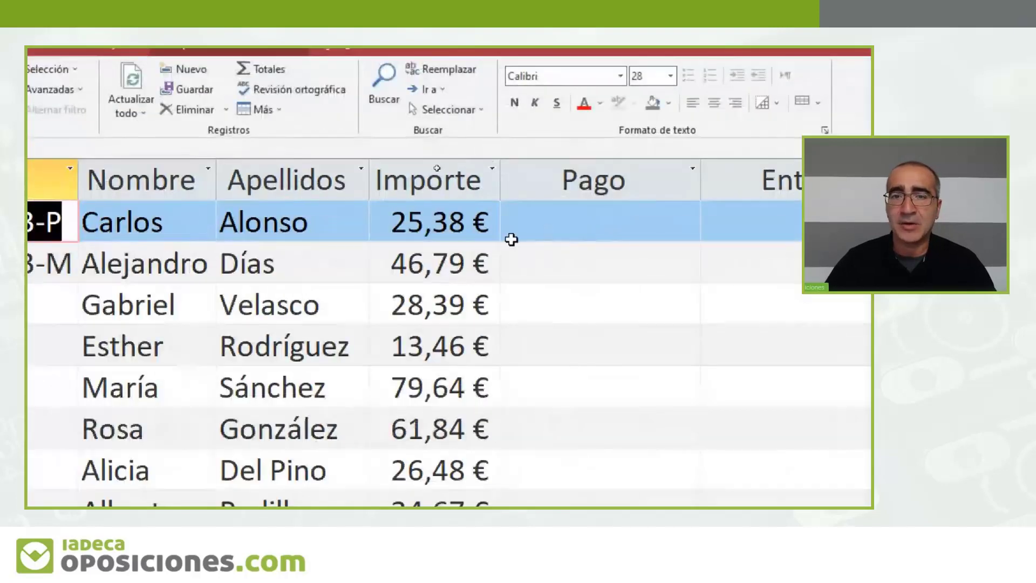
left_click(474, 222)
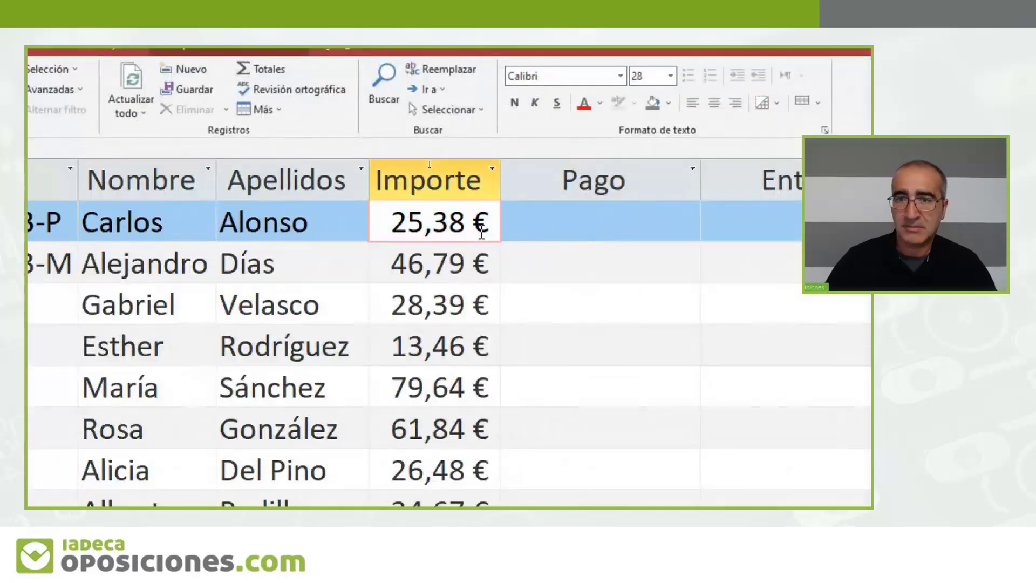
key("Tab")
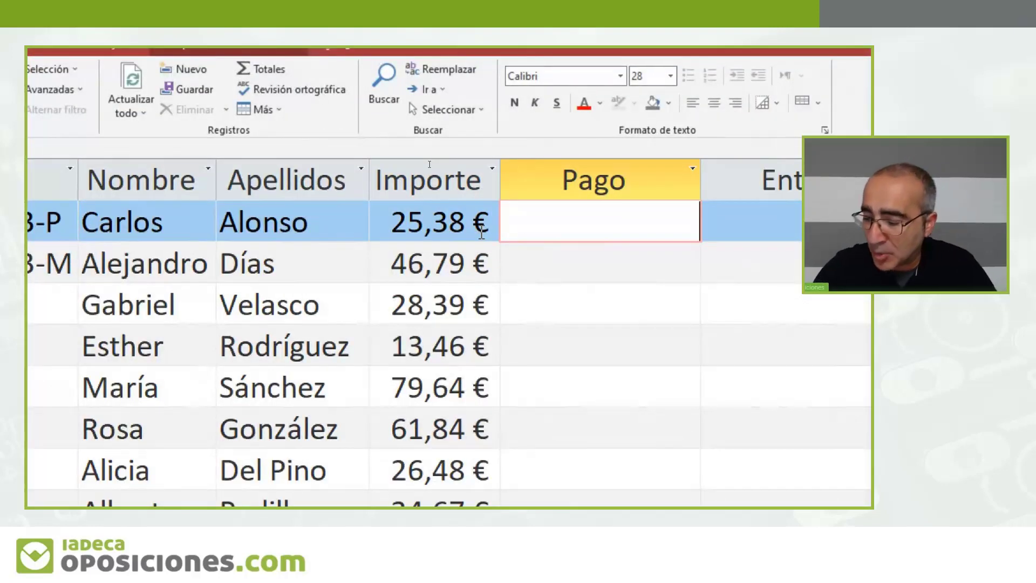
type("1")
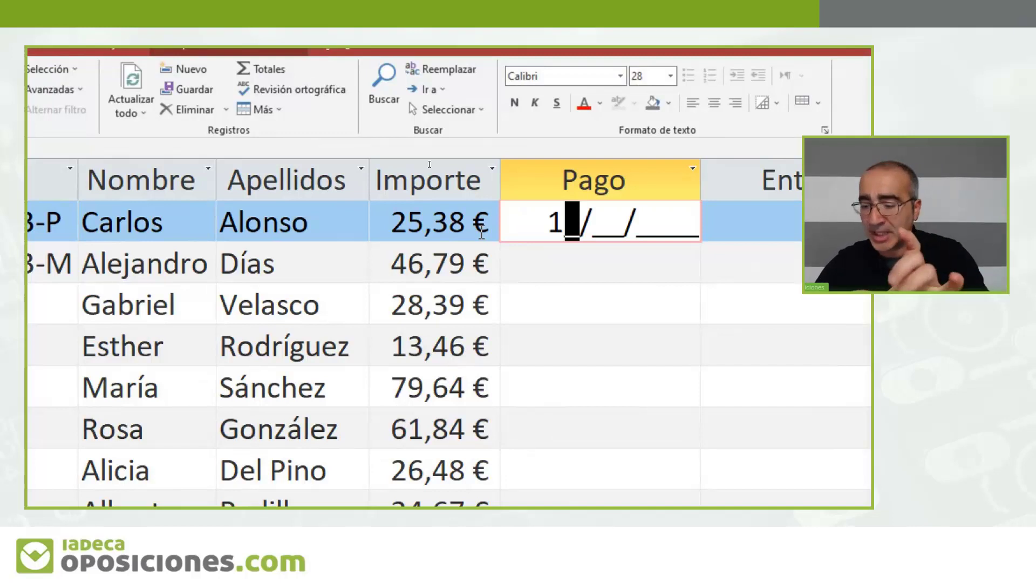
type("4/08/")
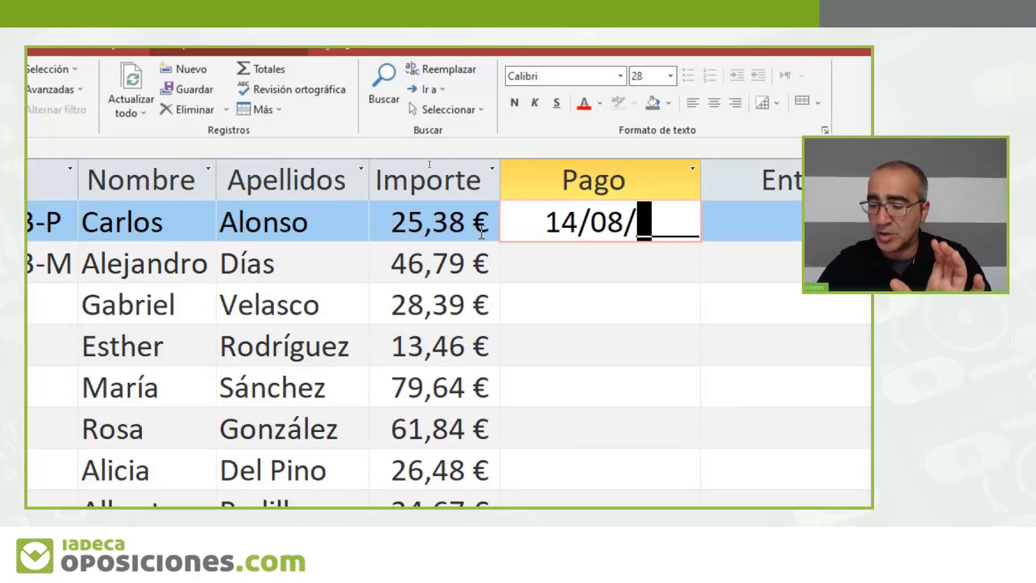
type("2023")
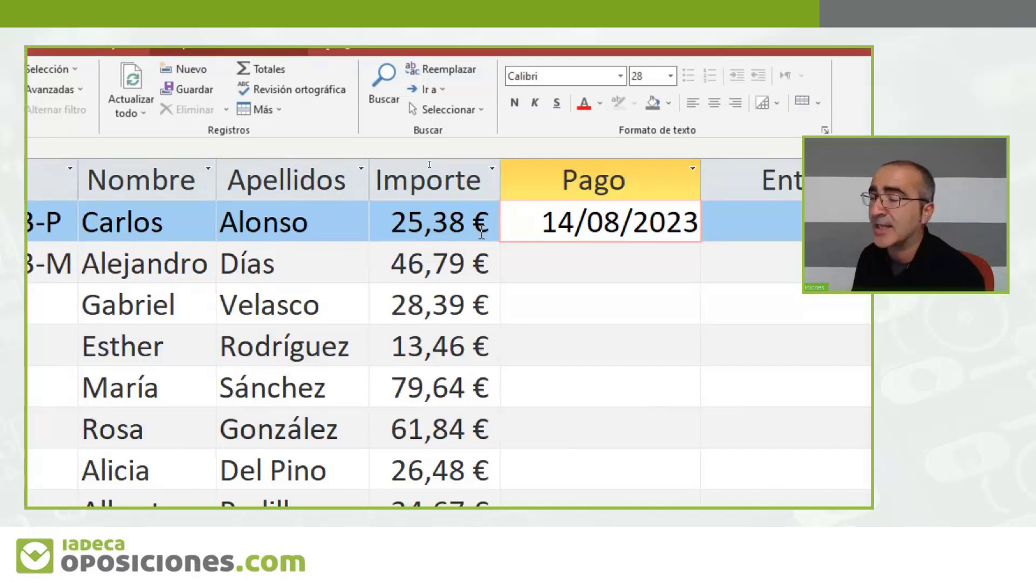
key("Tab")
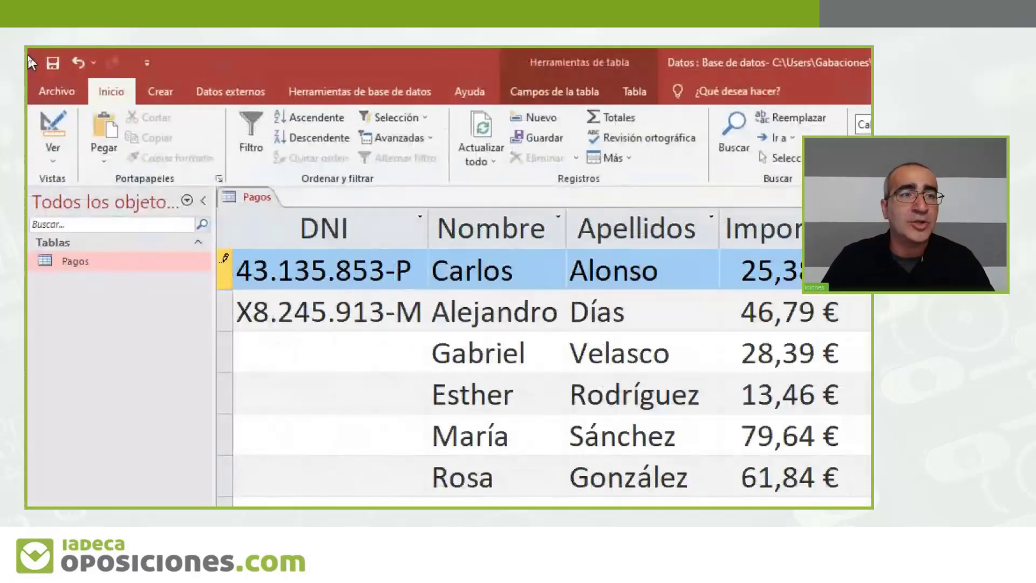
- Switch the Pagos table to design view and select the Entrada field
left_click(47, 118)
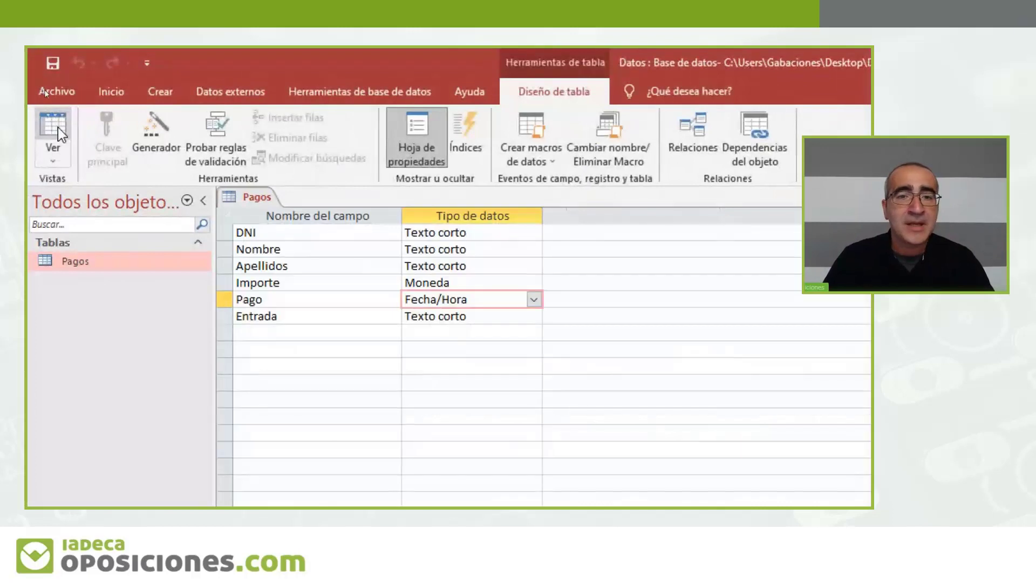
left_click(445, 320)
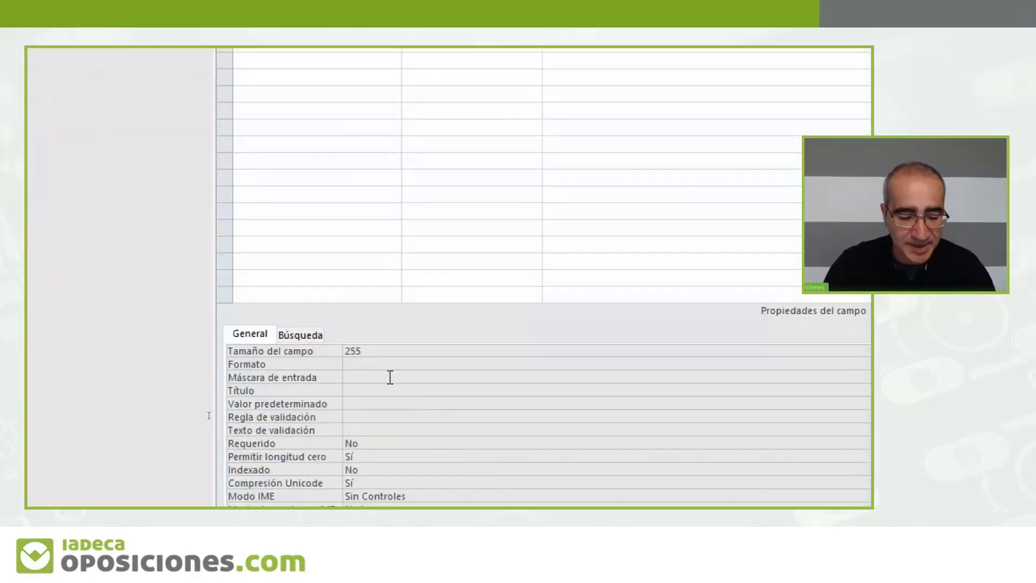
key("shift+F2")
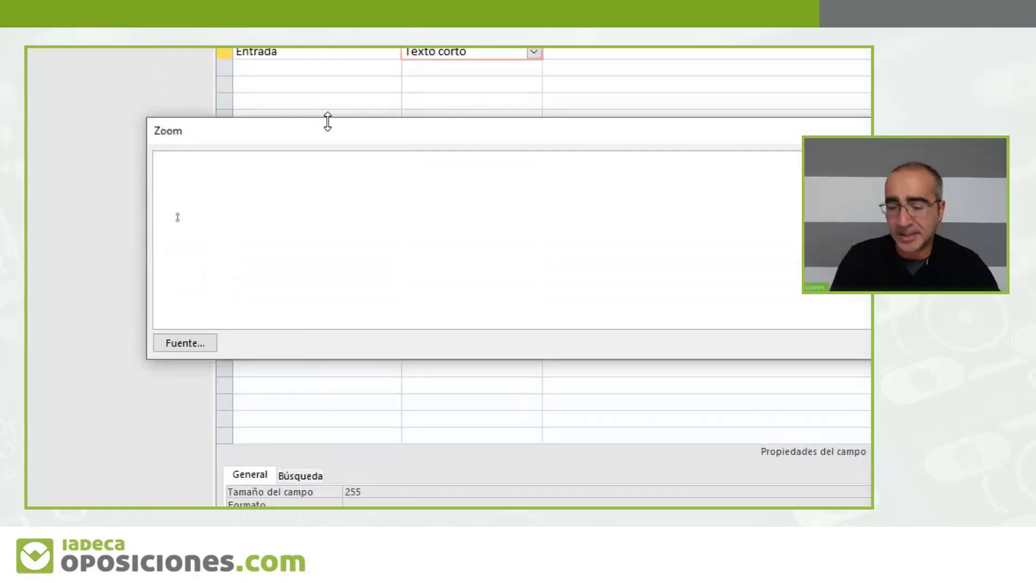
type("\"2")
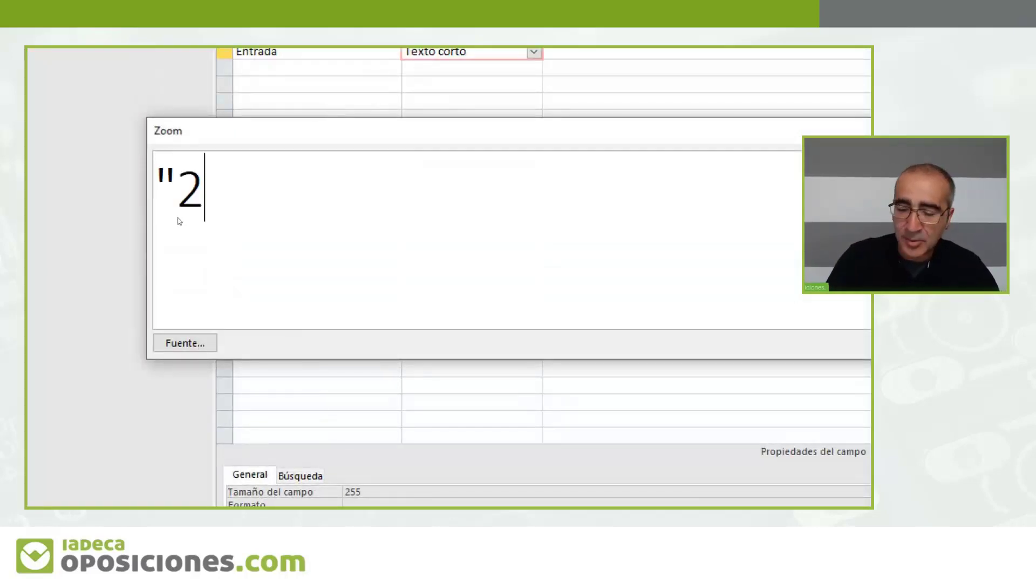
type("023-")
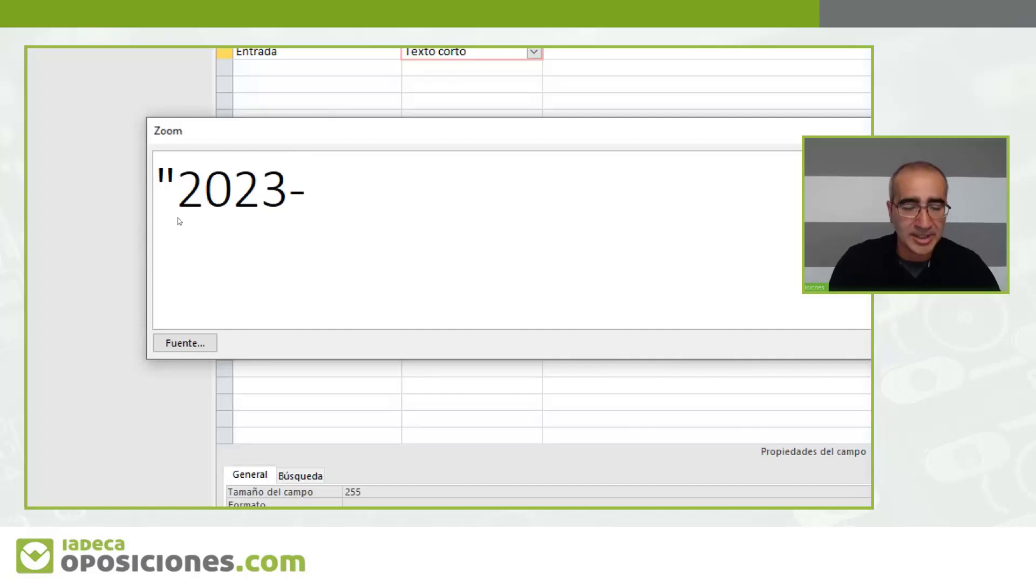
type("\"")
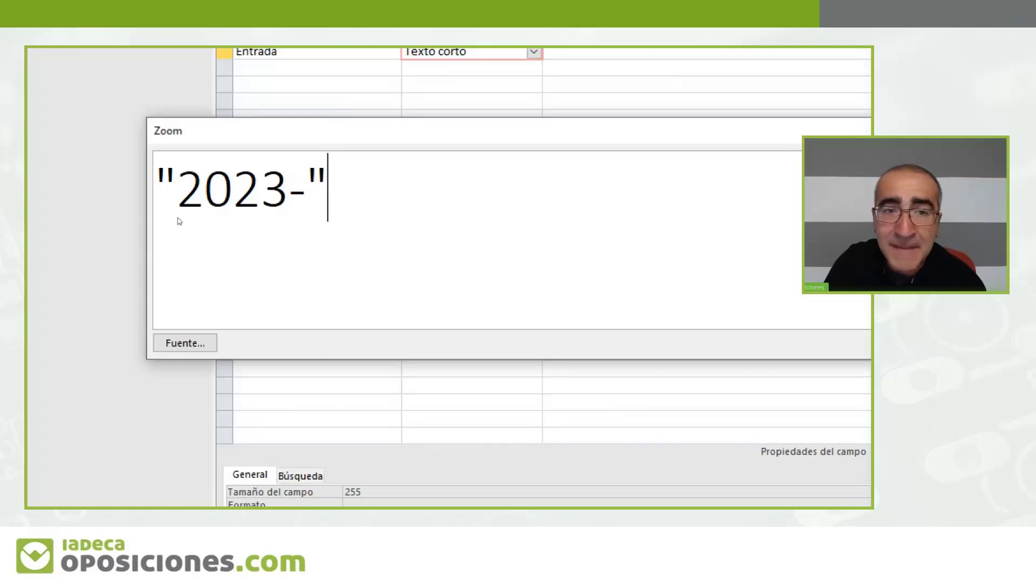
type("99")
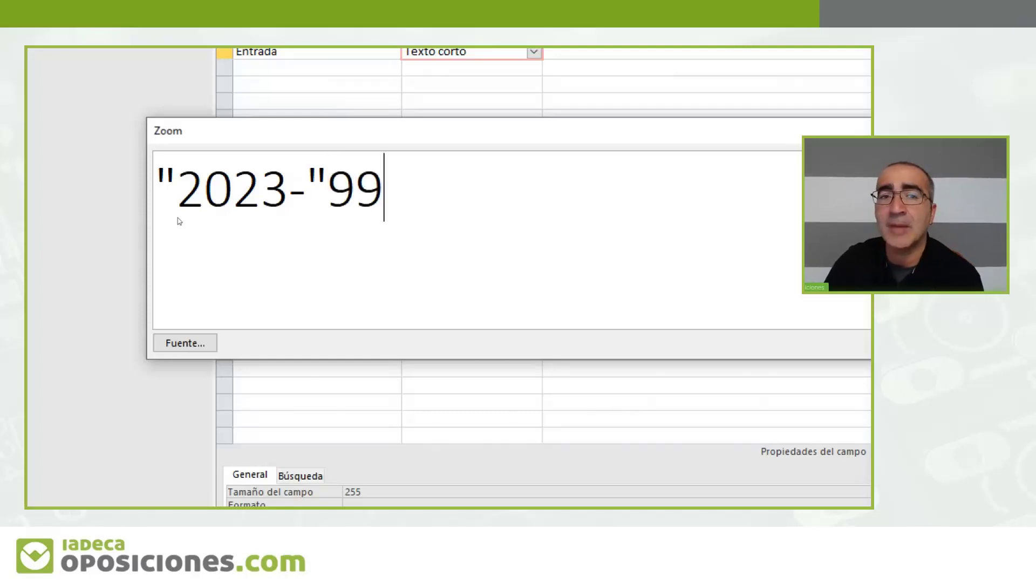
type("0")
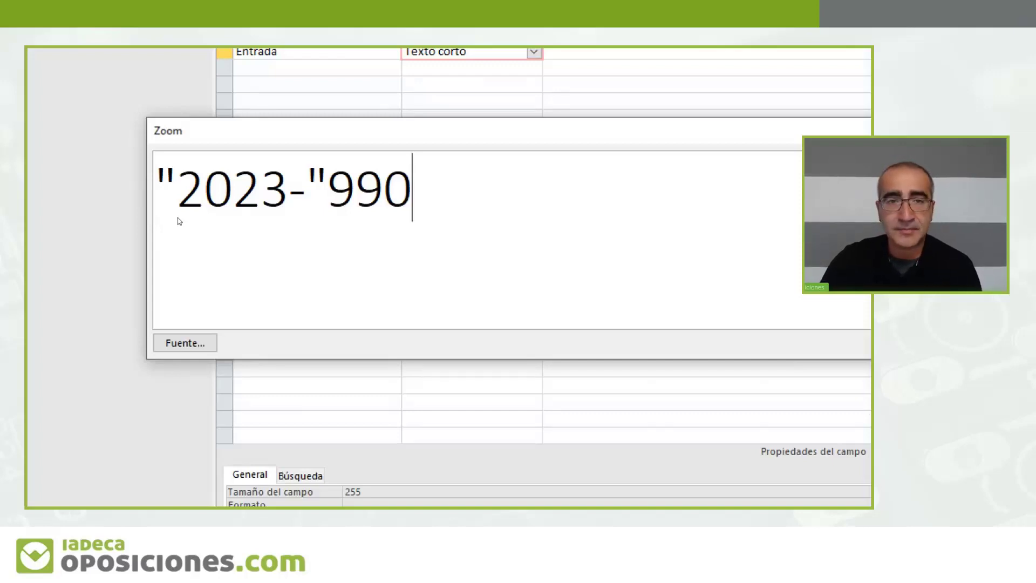
type("-")
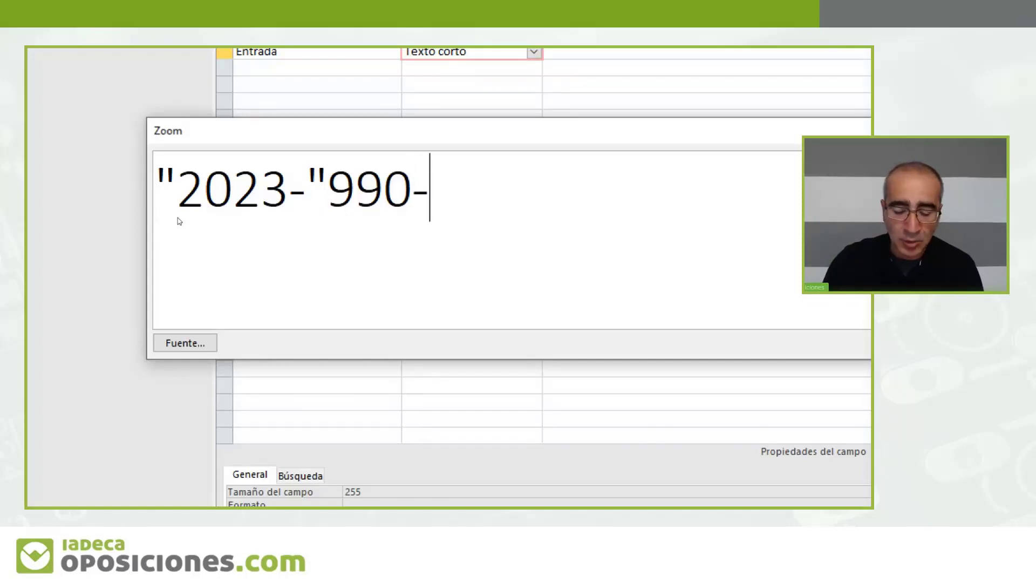
type("?")
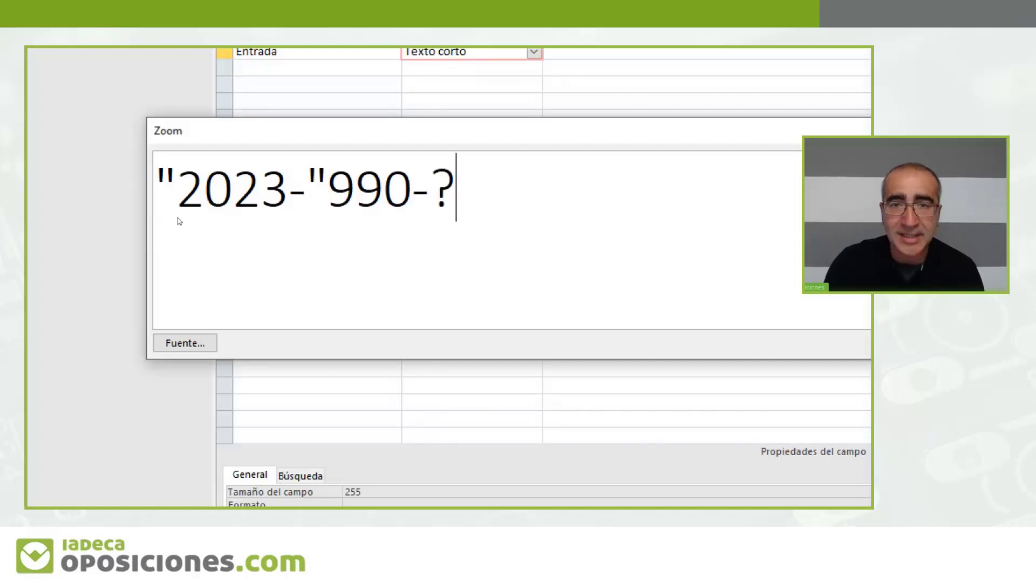
type("?L")
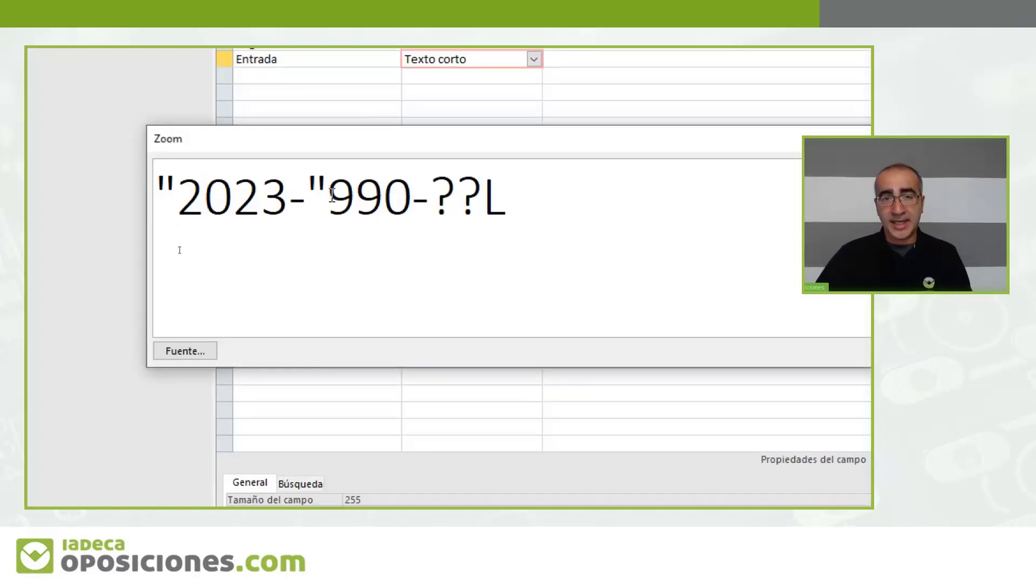
left_click_drag(332, 194, 411, 198)
left_click(356, 198)
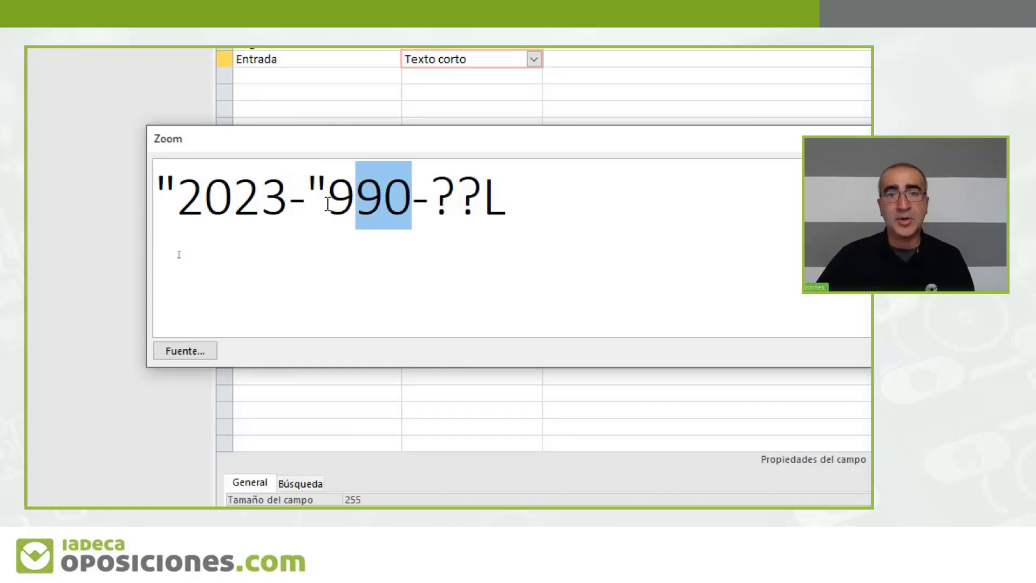
left_click_drag(327, 200, 413, 200)
mouse_move(482, 195)
left_mouse_down()
mouse_move(498, 194)
mouse_move(459, 195)
mouse_move(501, 195)
left_mouse_up()
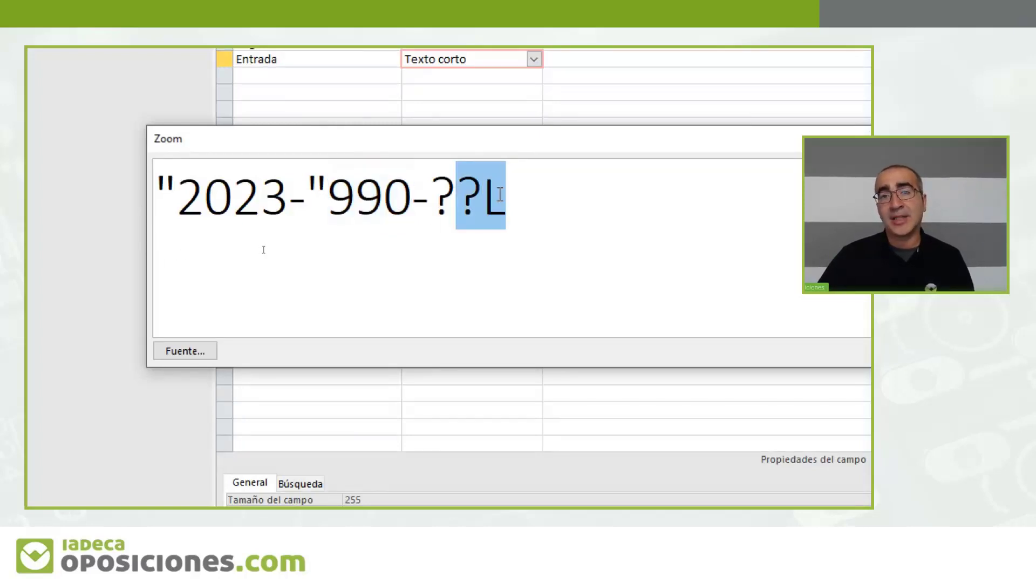
left_click_drag(429, 189, 499, 193)
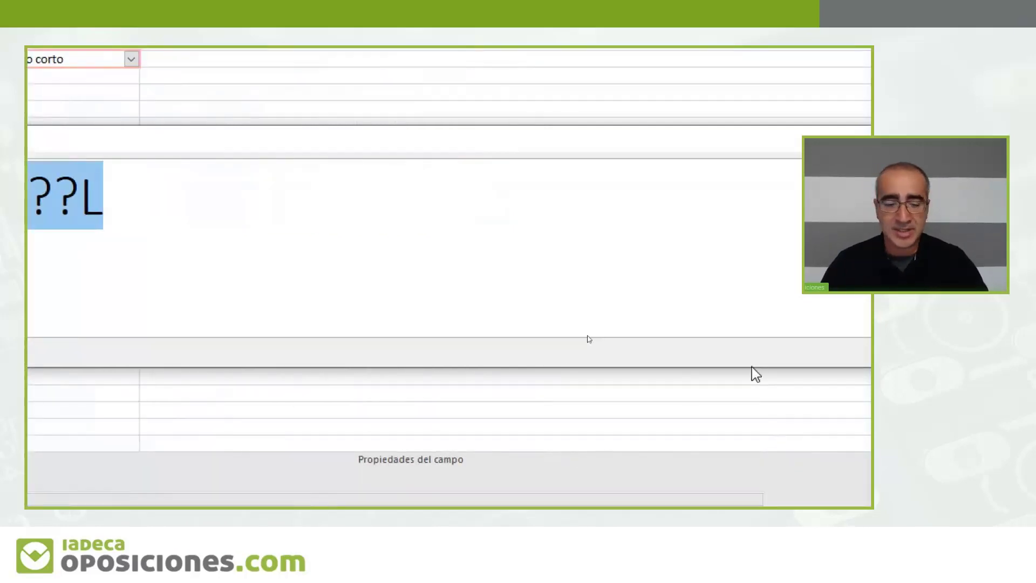
key("Escape")
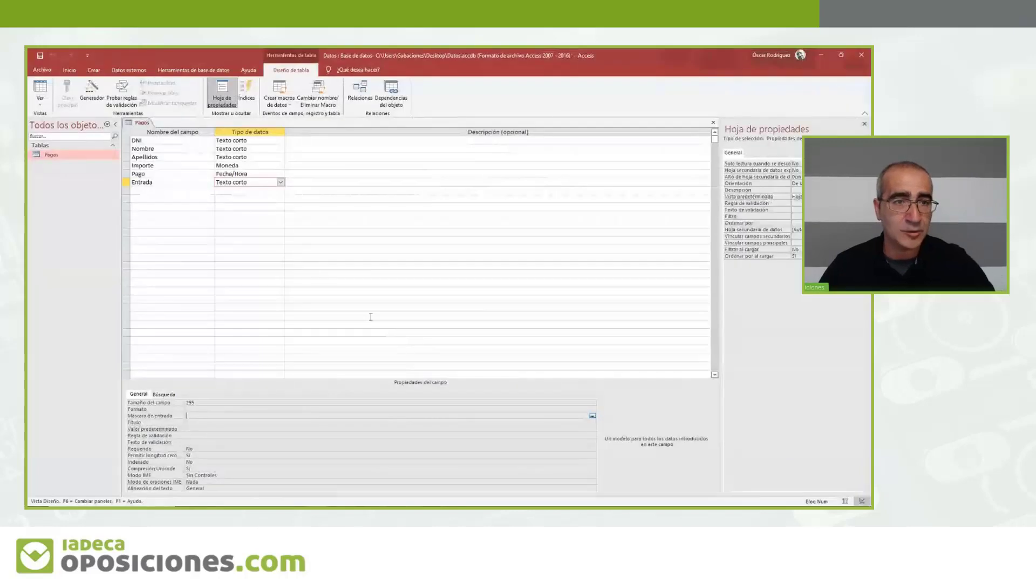
- Open the Entrada field's input mask in the Zoom editor and set it to "2023-"990-??L
left_click(202, 414)
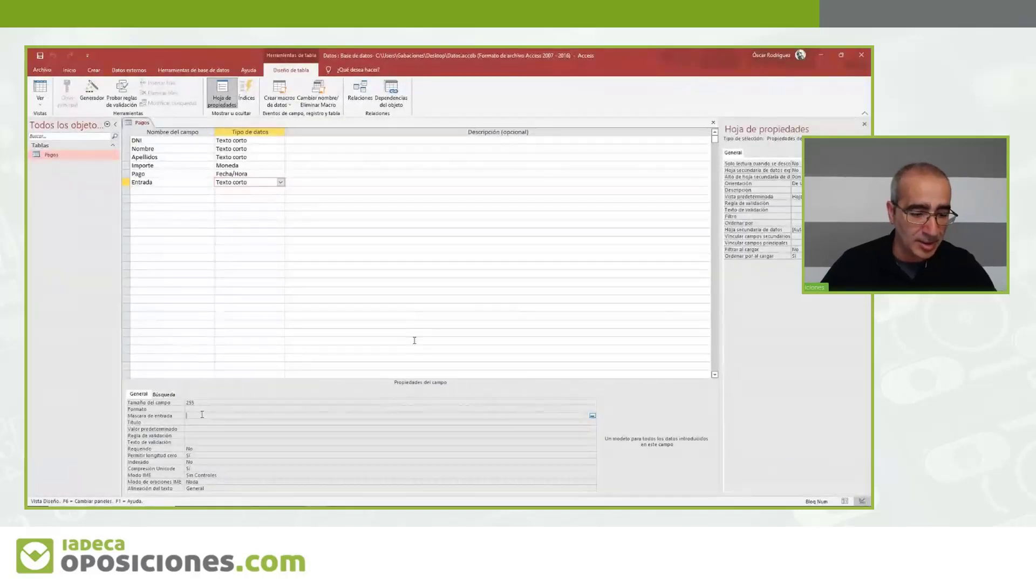
key("shift+F2")
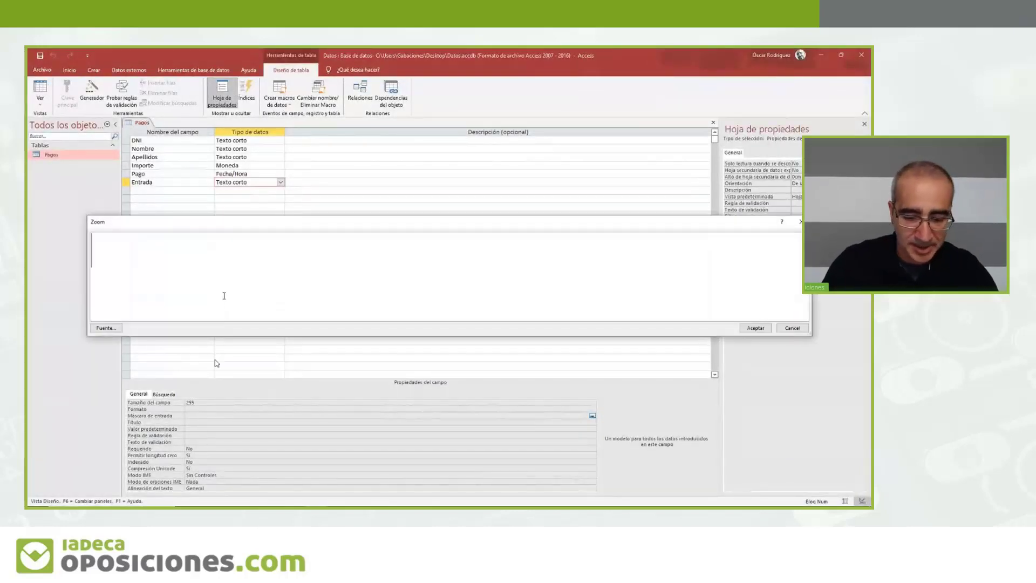
type("\"2023-")
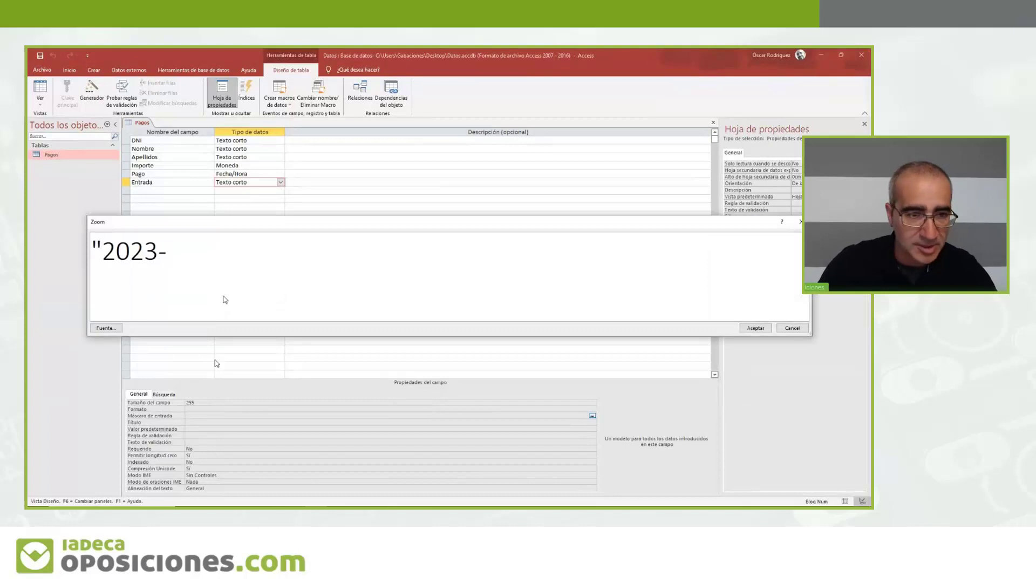
type("\"-")
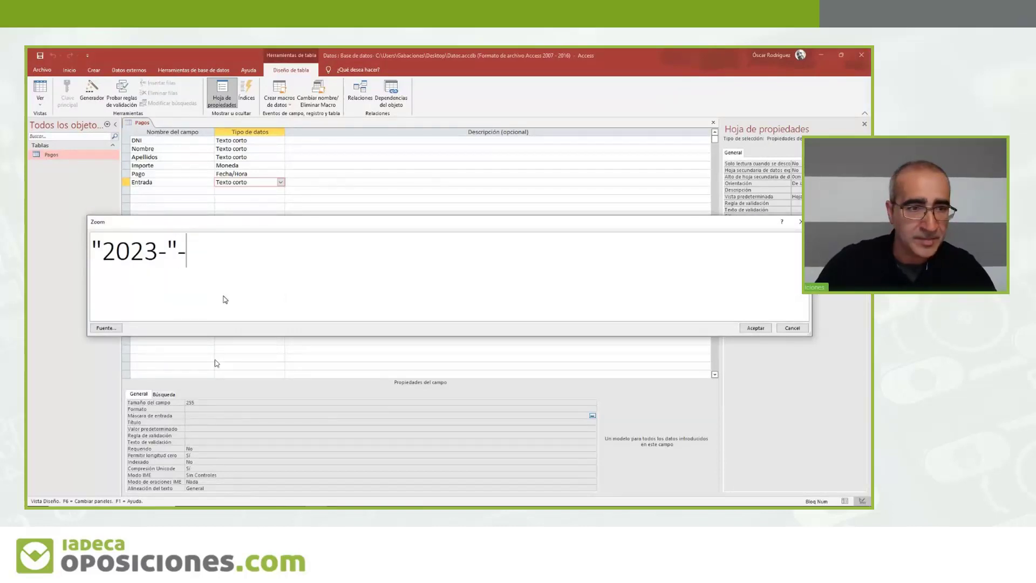
key("BackSpace")
type("90-")
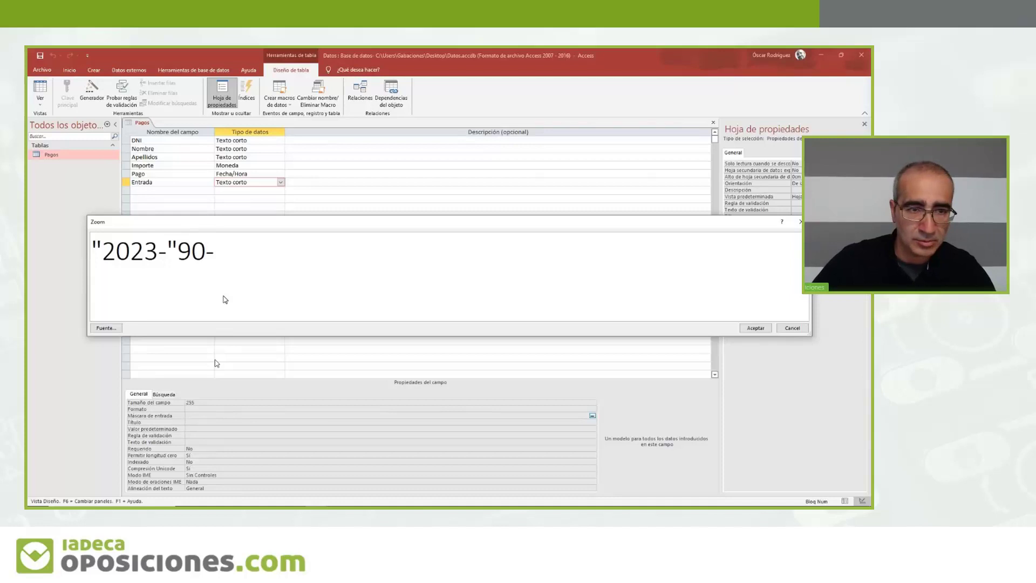
key("BackSpace")
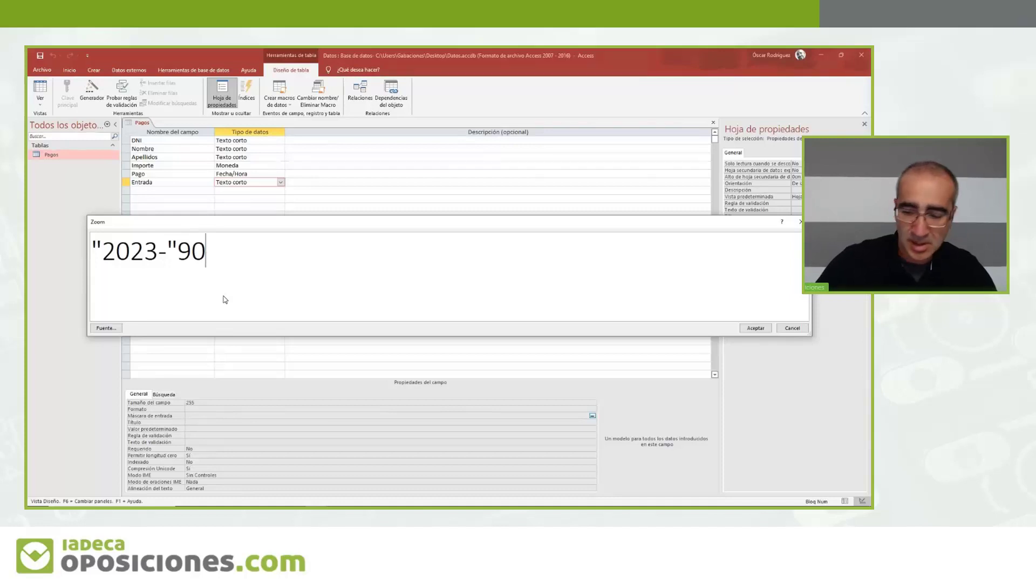
key("BackSpace")
type("90-")
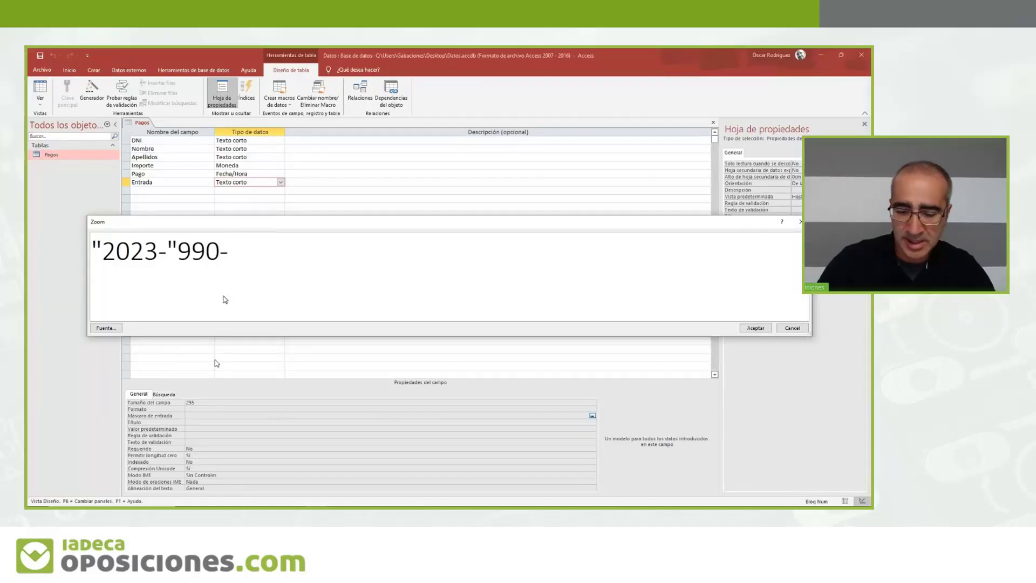
type("??L")
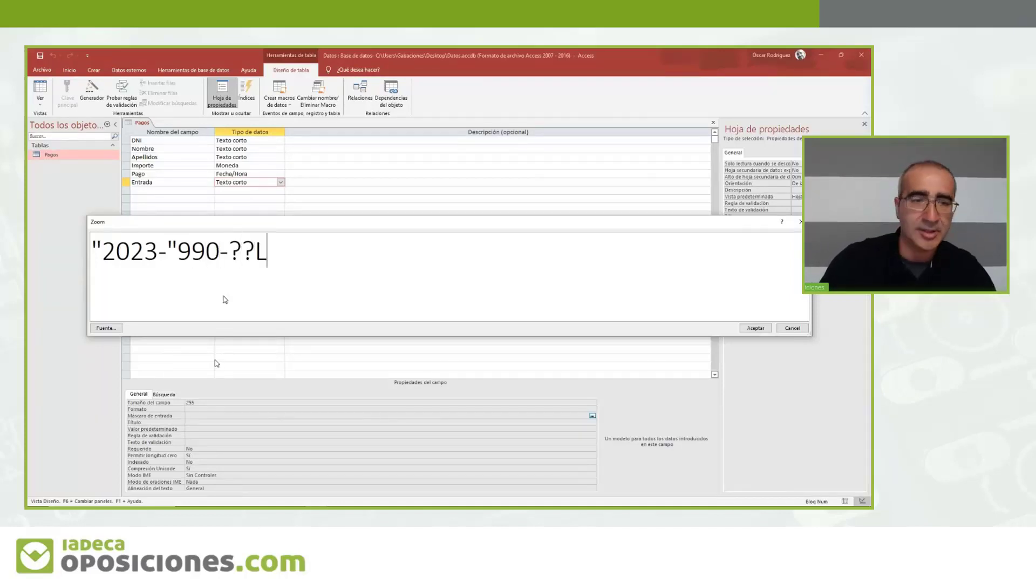
left_click(756, 328)
- Save the table, switch to datasheet view and enter 2023-254-kop in the first record's Entrada field
left_click(47, 91)
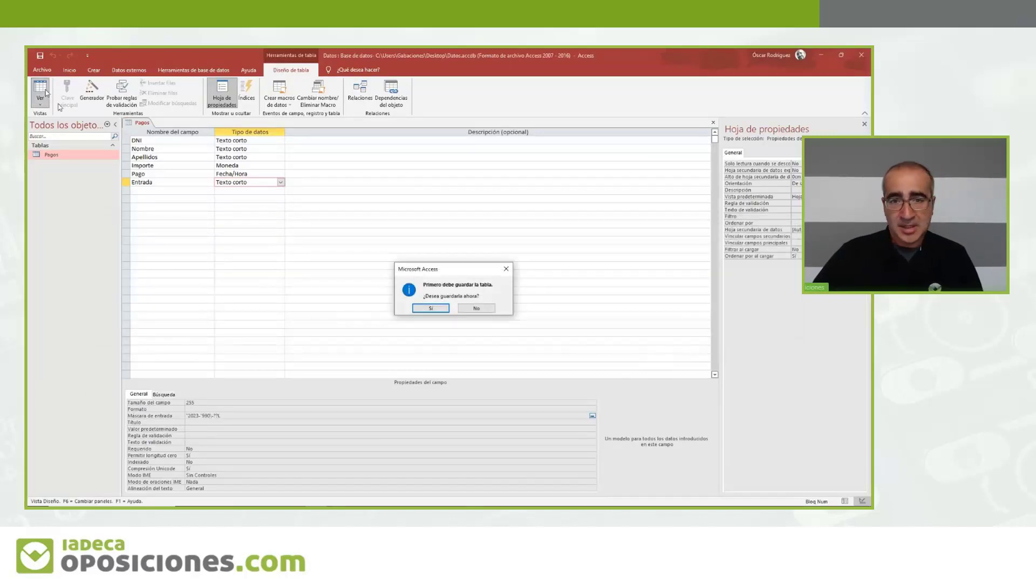
left_click(423, 309)
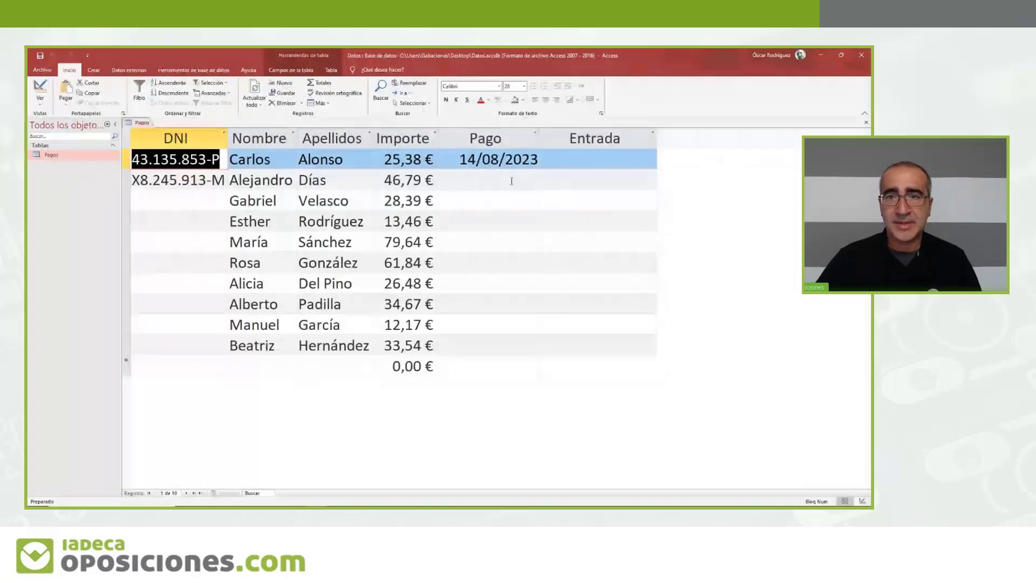
left_click(538, 162)
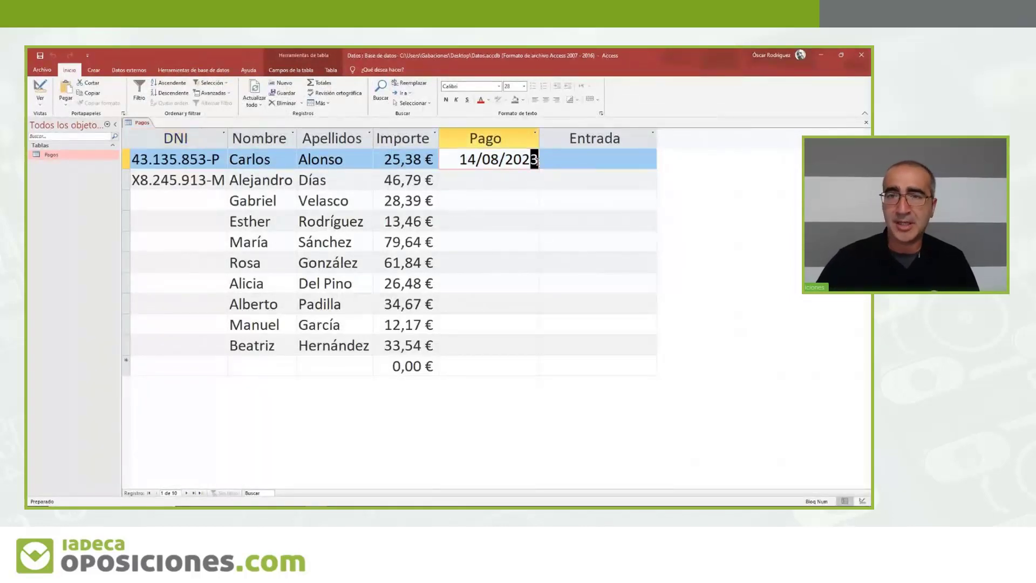
key("Tab")
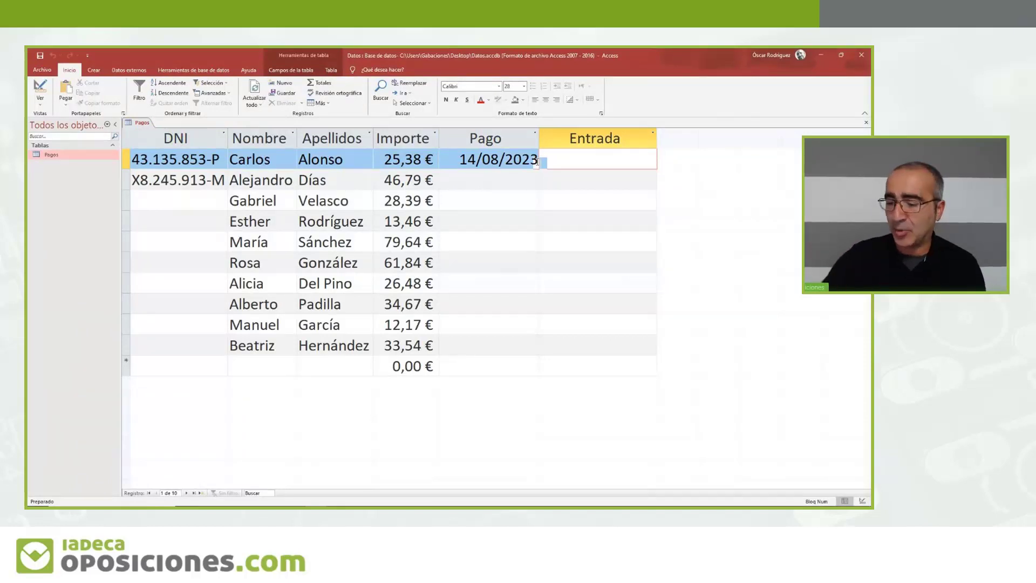
type("202354_-___")
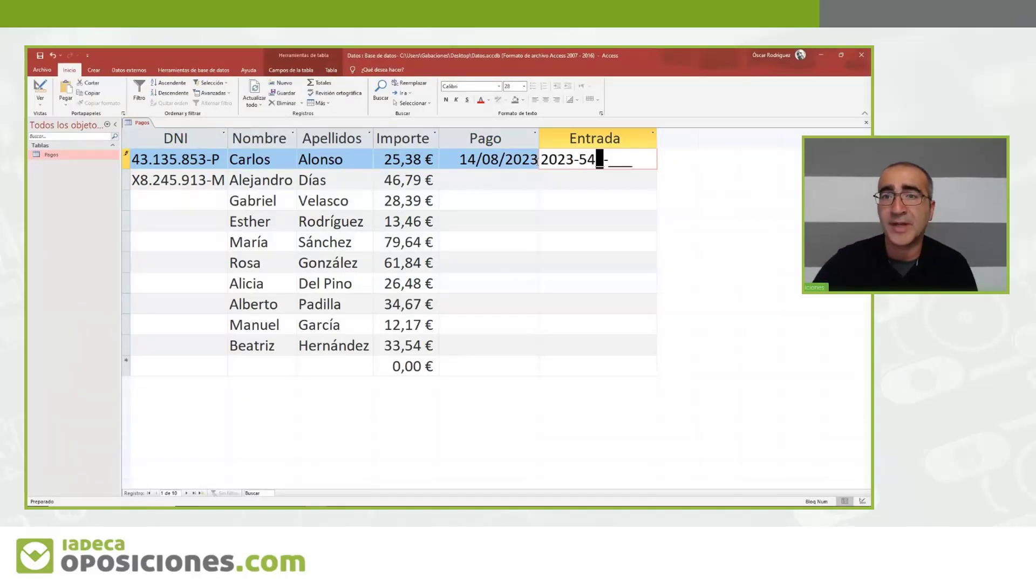
key("BackSpace")
key("BackSpace")
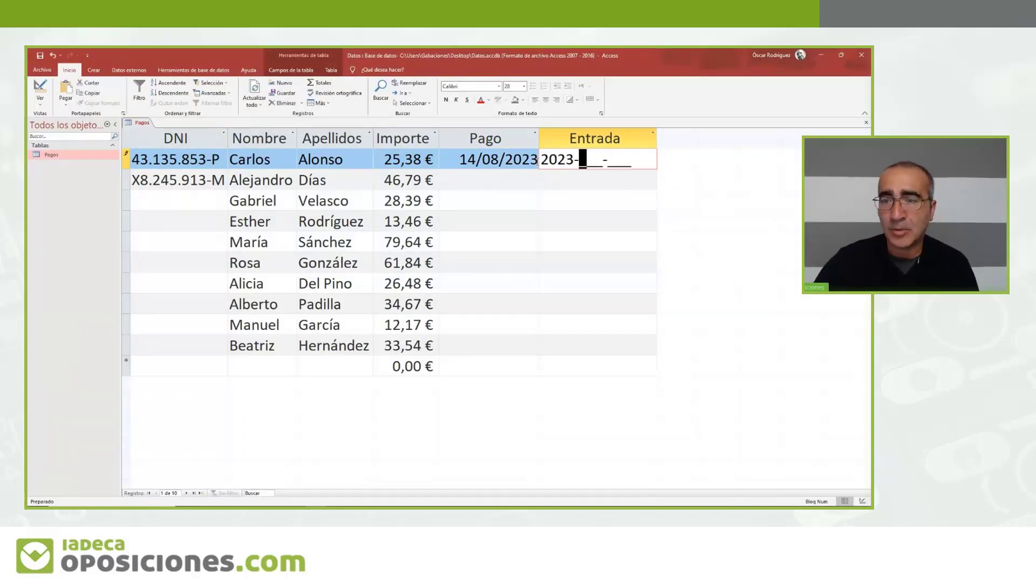
type("254-")
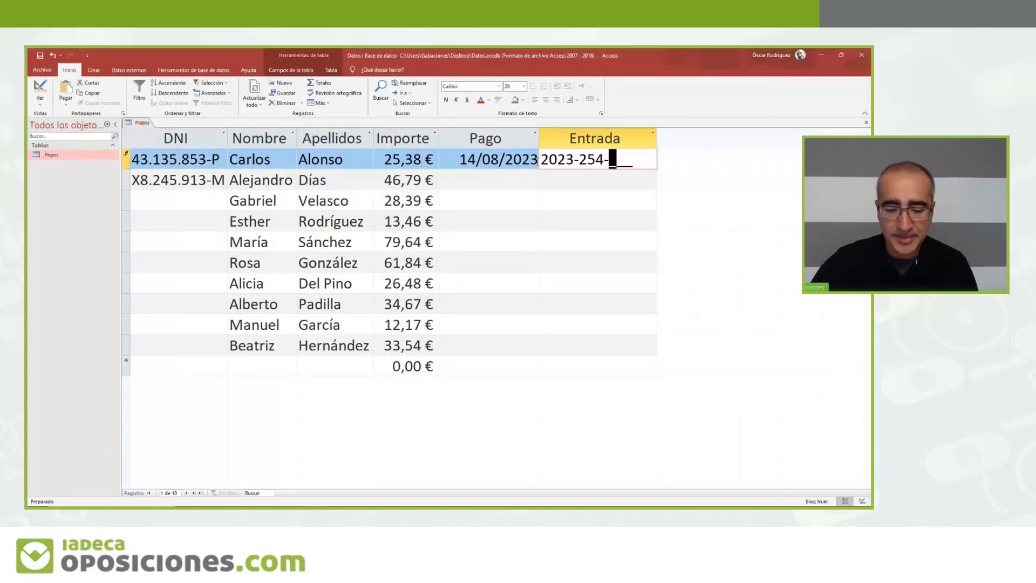
type("kop")
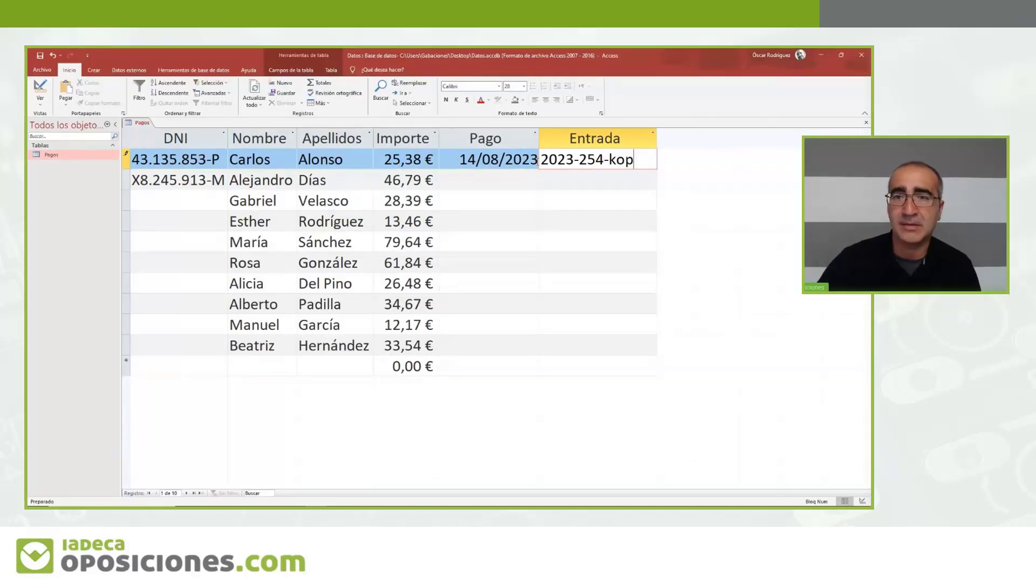
key("Down")
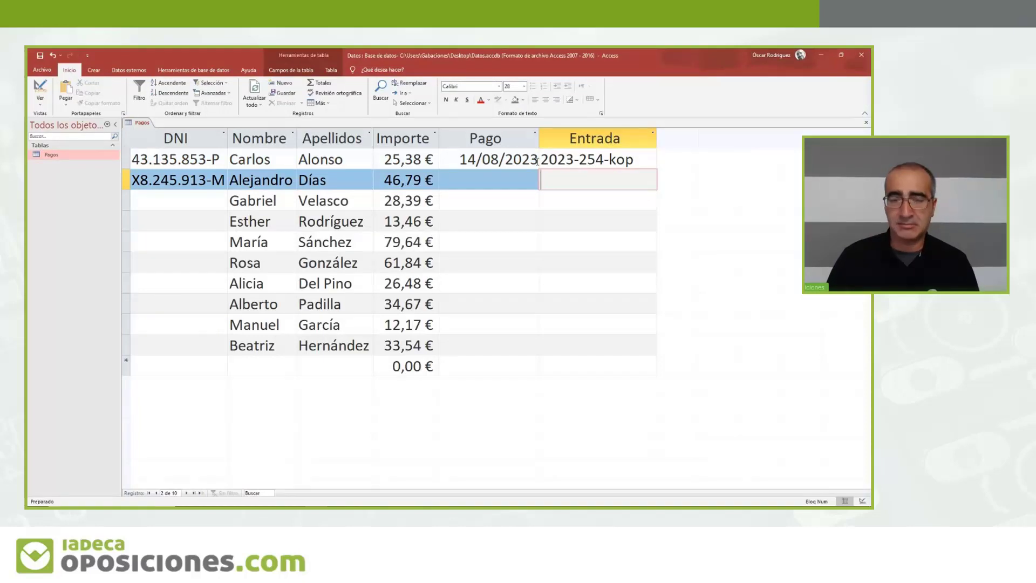
- Fill the second record's Entrada field with 5 and g, leaving the optional digit and letter places blank
type("2023- 5-")
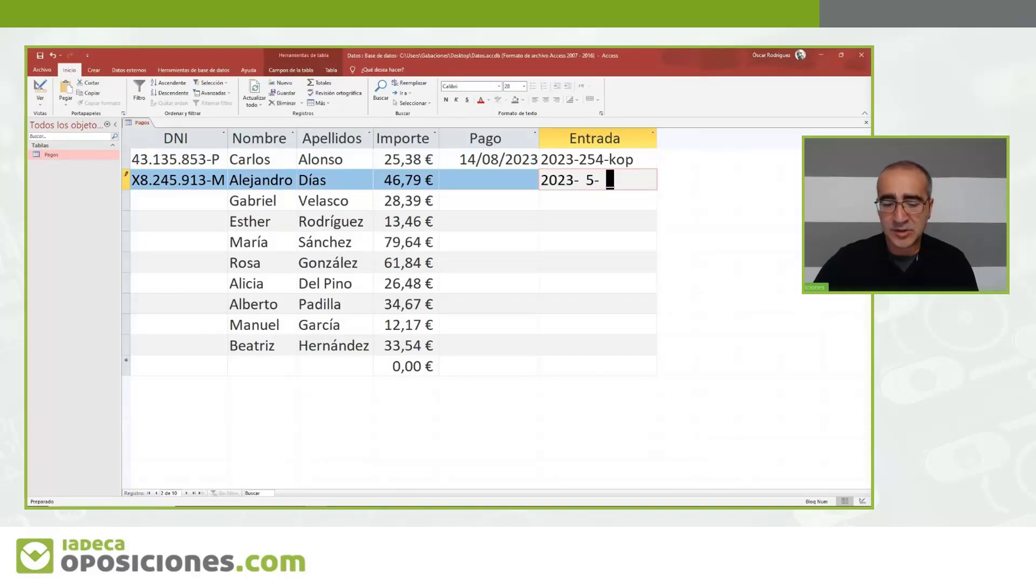
type(" g")
key("Down")
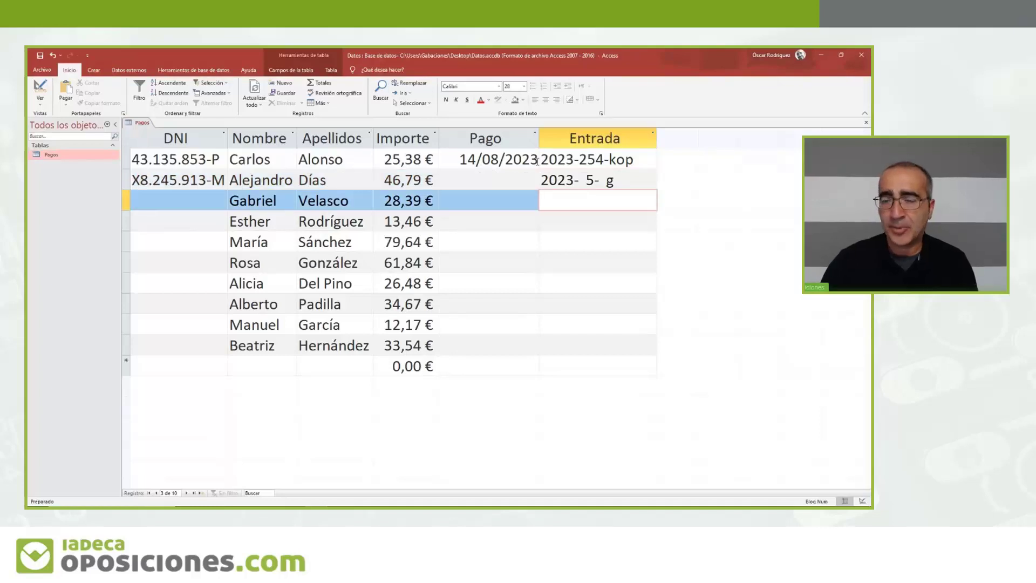
- Fill the third record's Entrada field with 23 and ki, leaving the first optional digit and letter places blank
type("23- 23-")
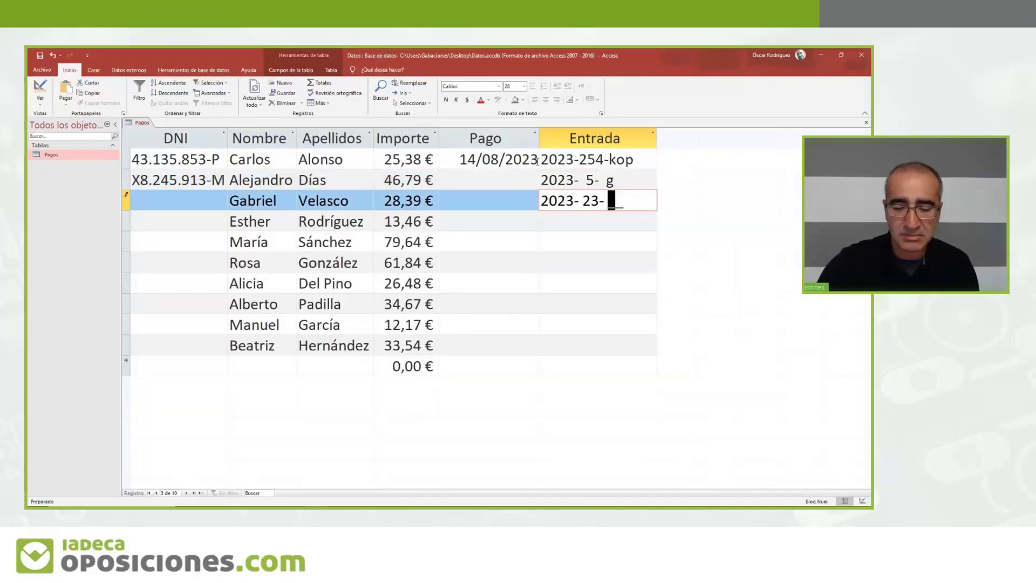
type("ki")
key("Down")
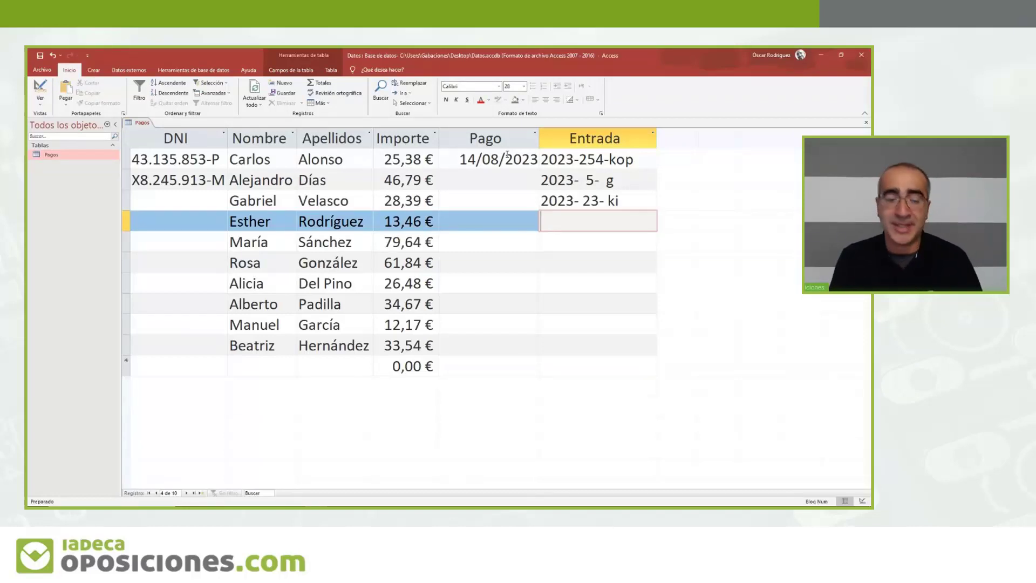
- Switch to Excel, highlight the OBLIGA and PERMITE code blocks in turn, and return to the third record's DNI field in Access
key("alt+Tab")
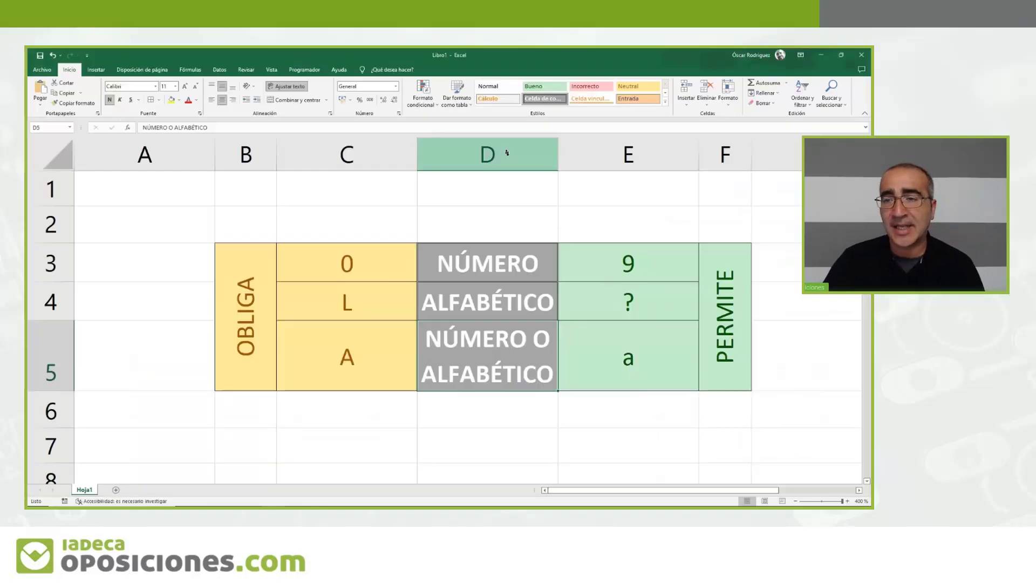
left_click_drag(258, 285, 328, 288)
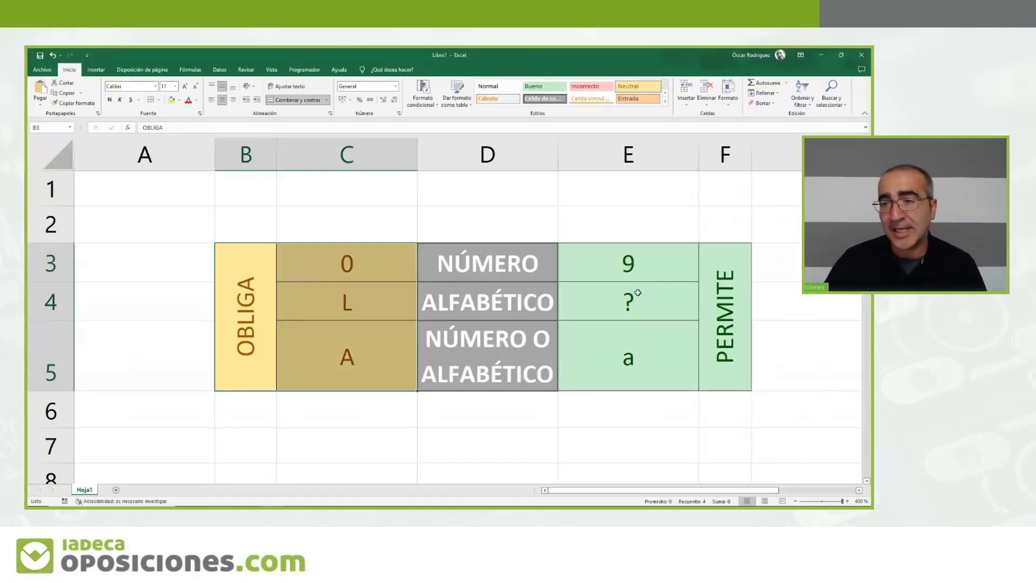
left_click_drag(723, 291, 658, 291)
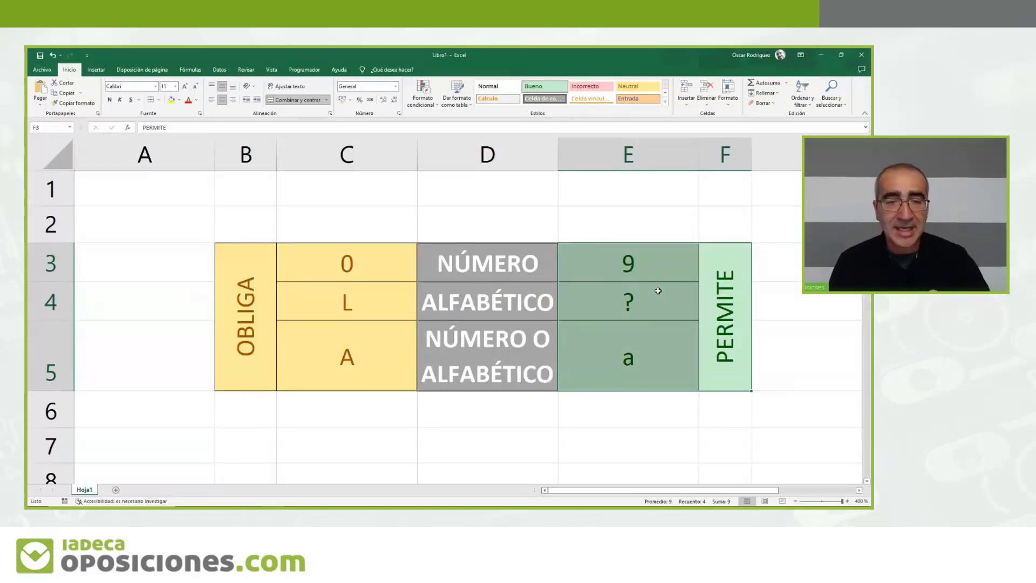
key("alt+Tab")
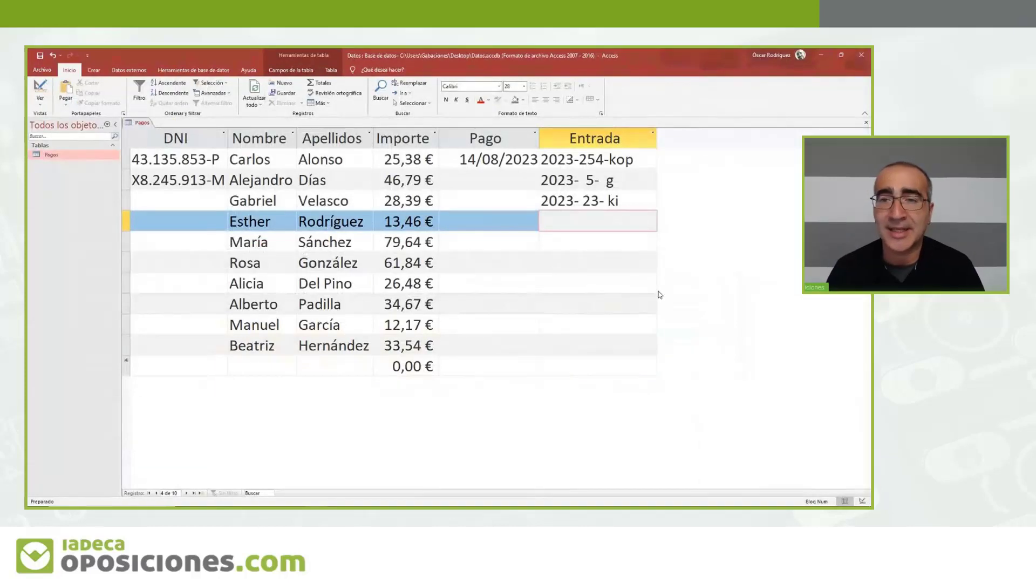
left_click(167, 208)
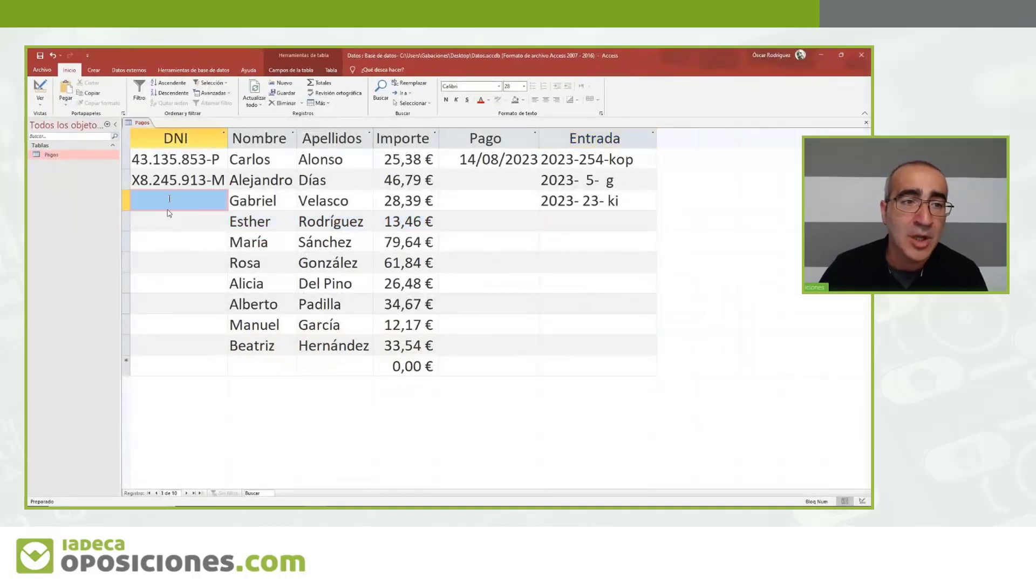